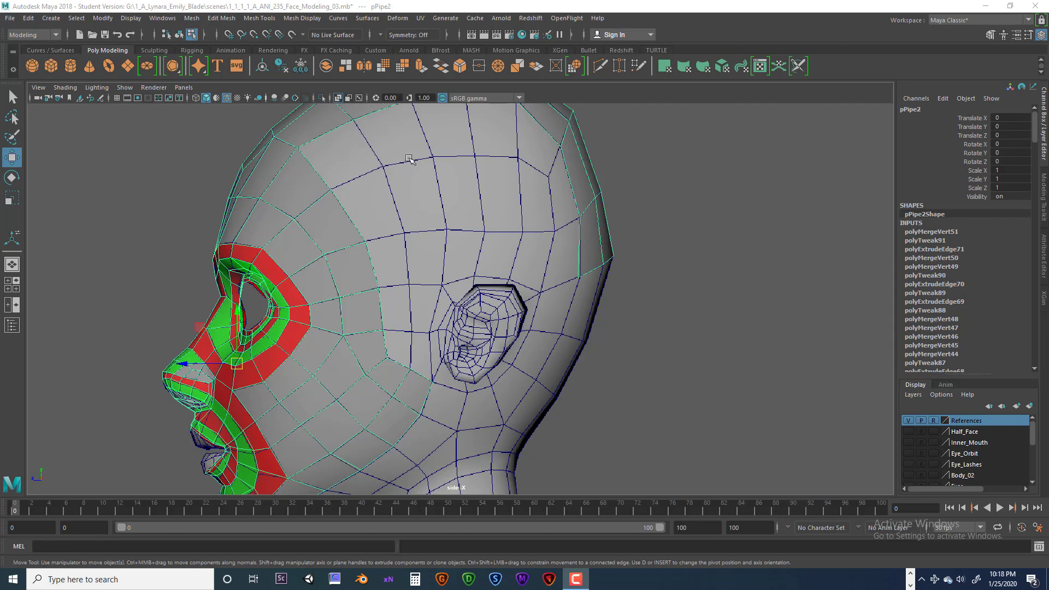
Extrude the open edge at the upper front of the face mesh and move it back one column along the reference head's grid.
scroll(408, 158, down, 1)
alt+middle_drag(409, 158, 430, 215)
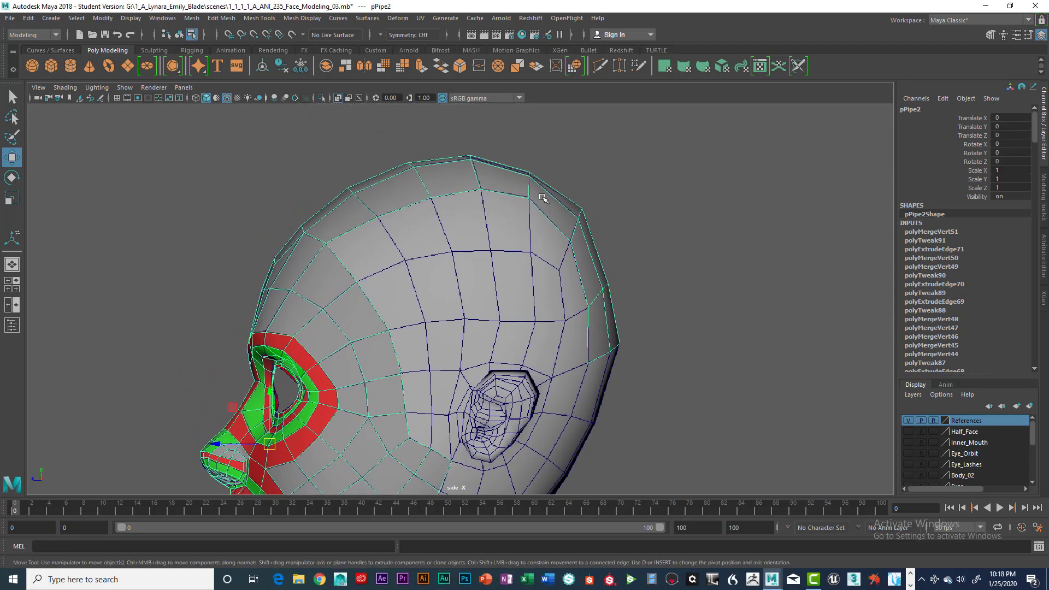
key(space)
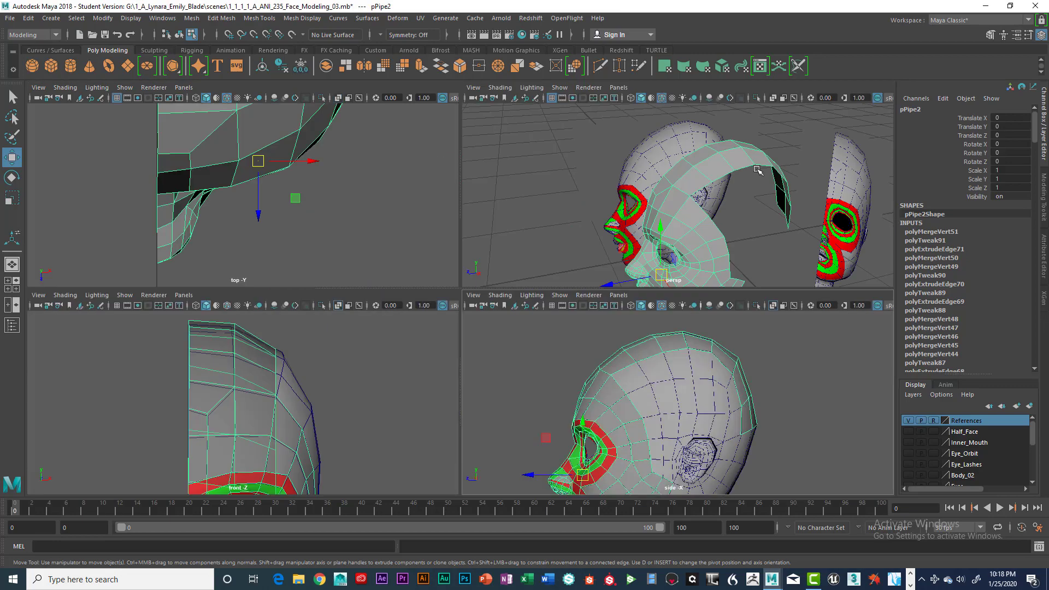
alt+drag(722, 219, 689, 206)
key(space)
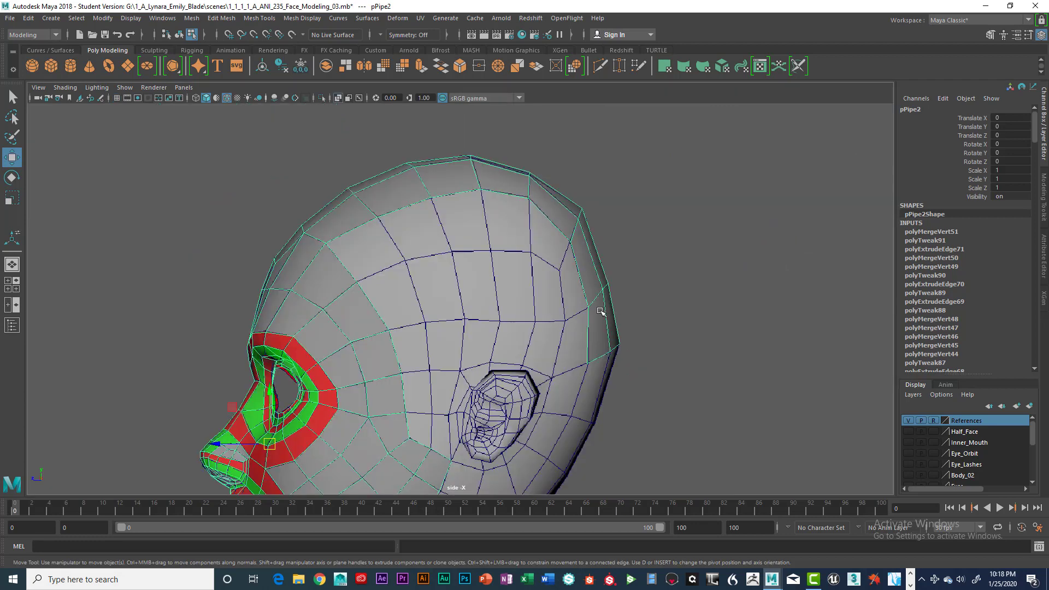
right_drag(344, 264, 350, 235)
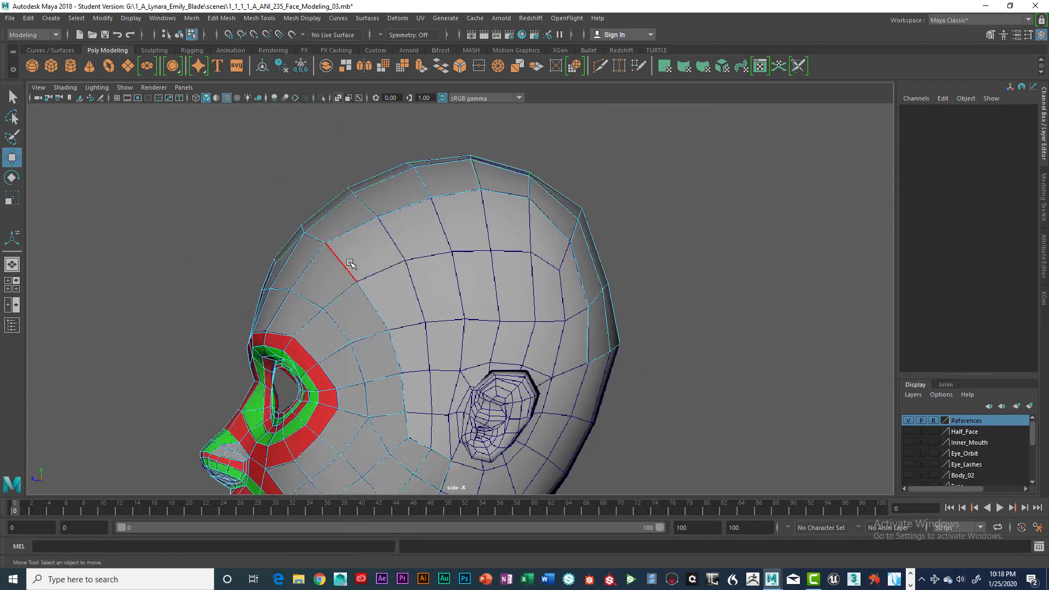
click(345, 268)
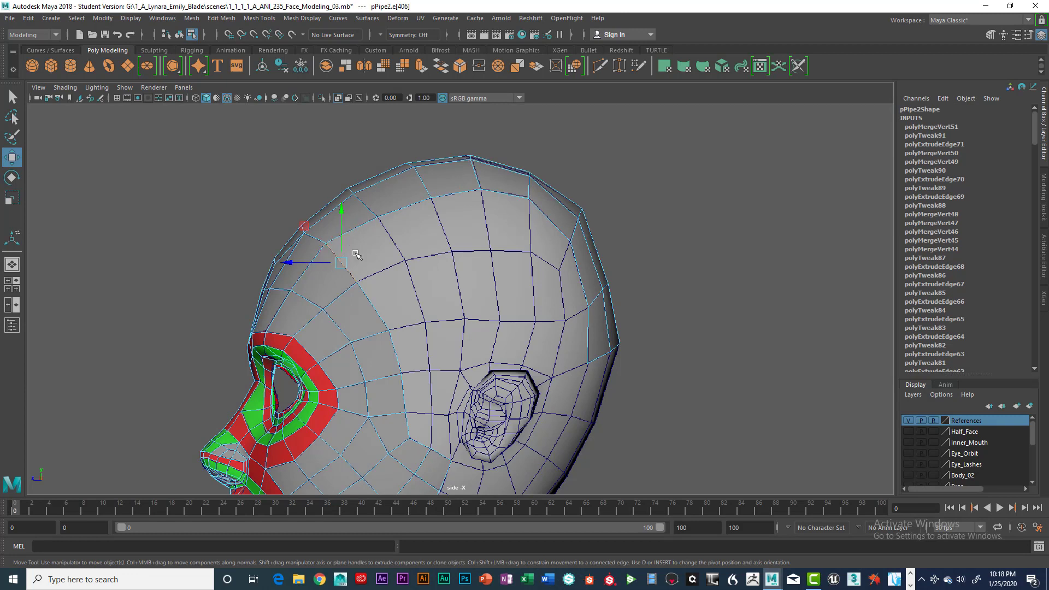
key(ctrl+e)
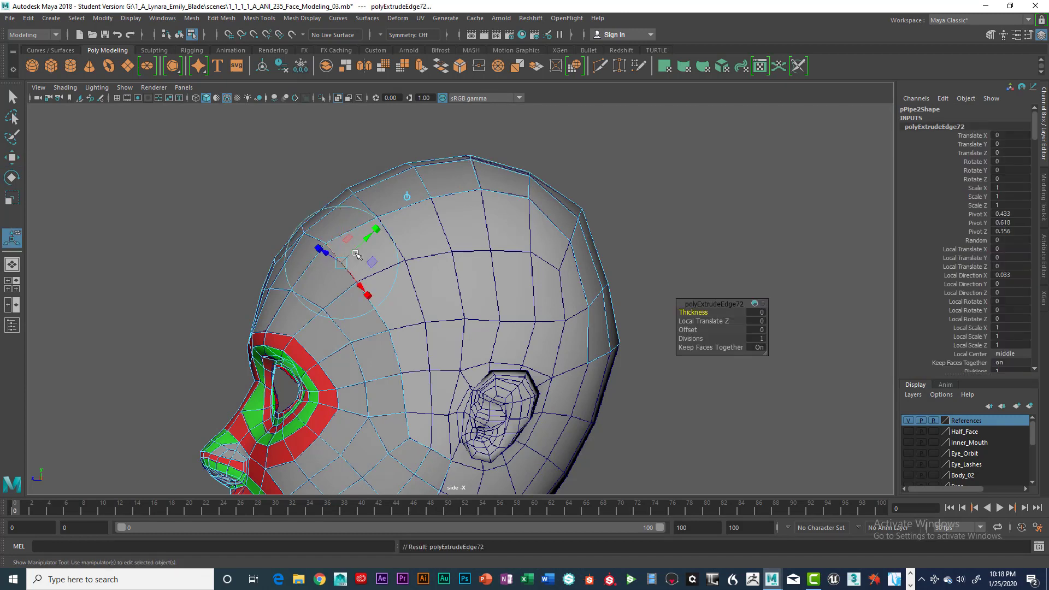
key(w)
drag(343, 262, 402, 238)
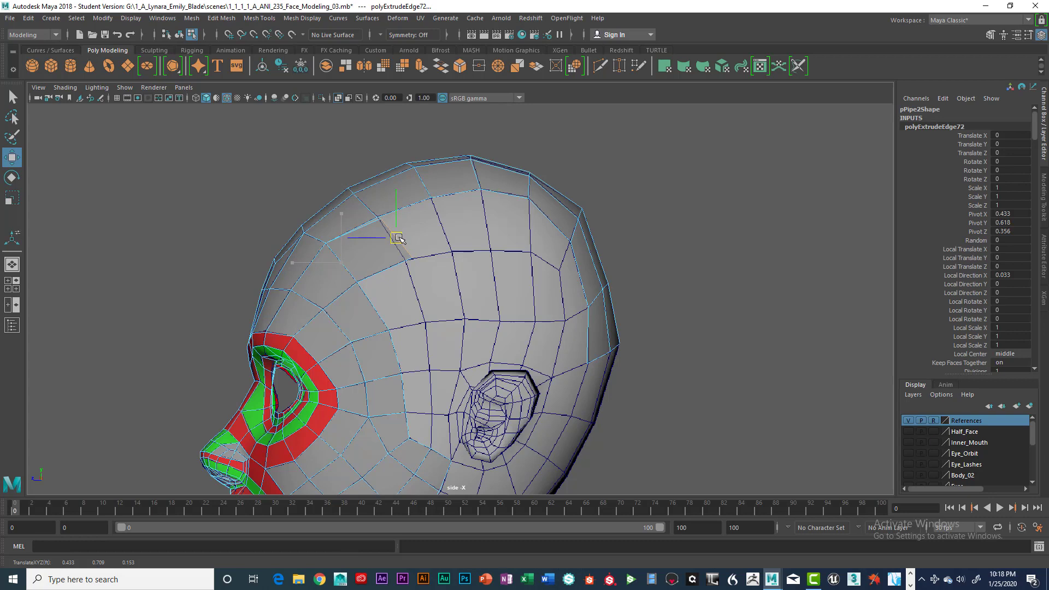
drag(397, 238, 391, 240)
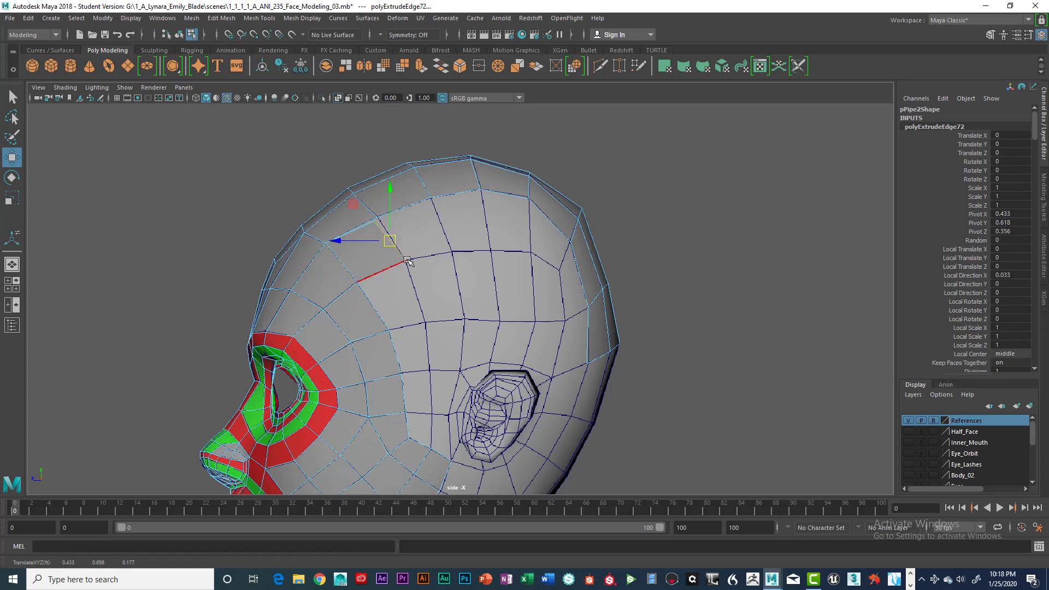
Extrude the end edge two more times toward the back of the head, placing each edge on the reference grid's next column.
key(ctrl+e)
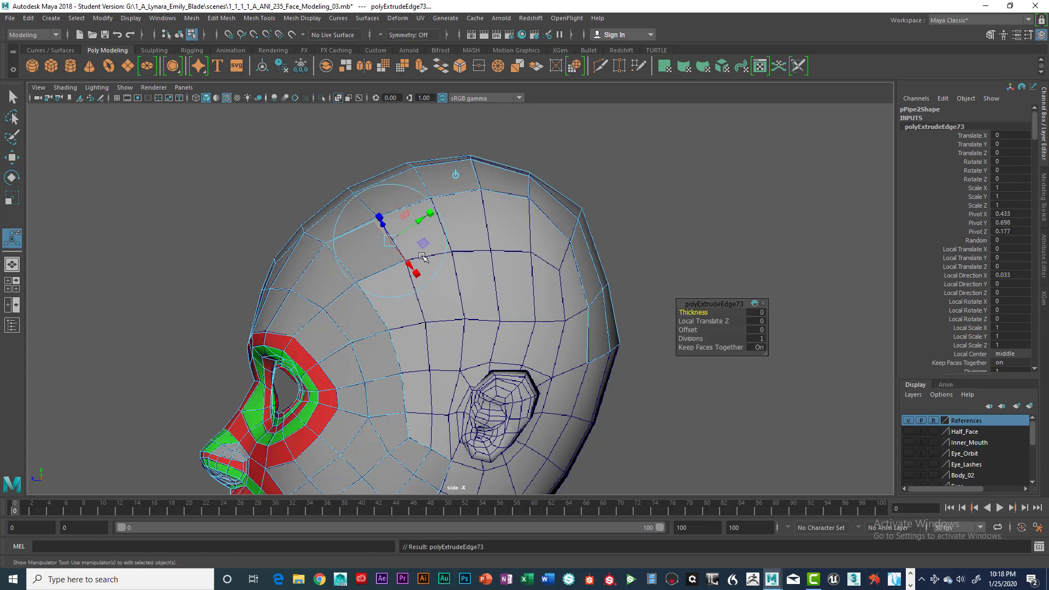
key(w)
drag(389, 240, 436, 232)
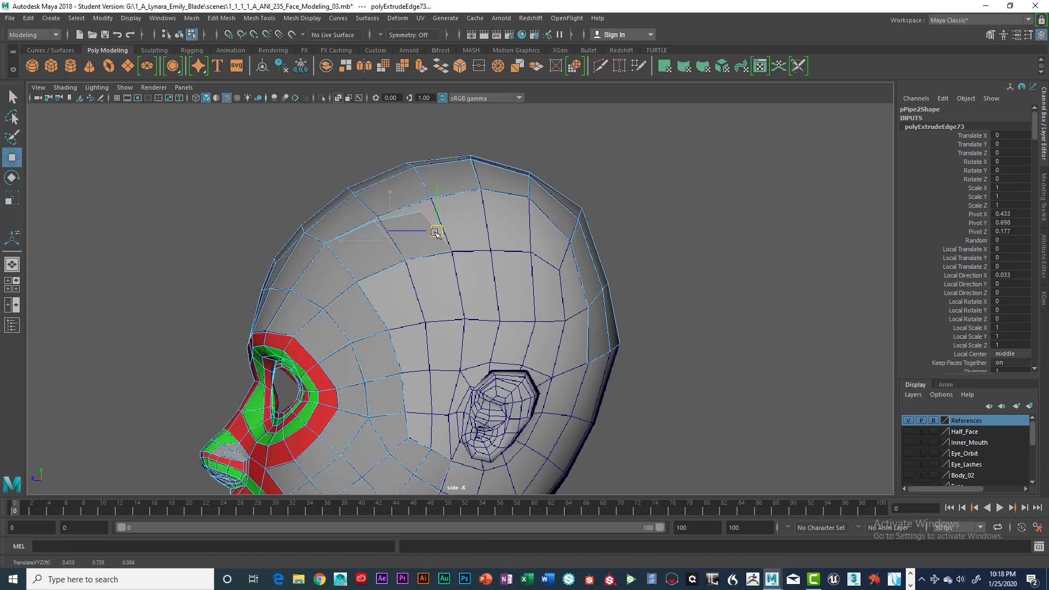
key(ctrl+e)
key(w)
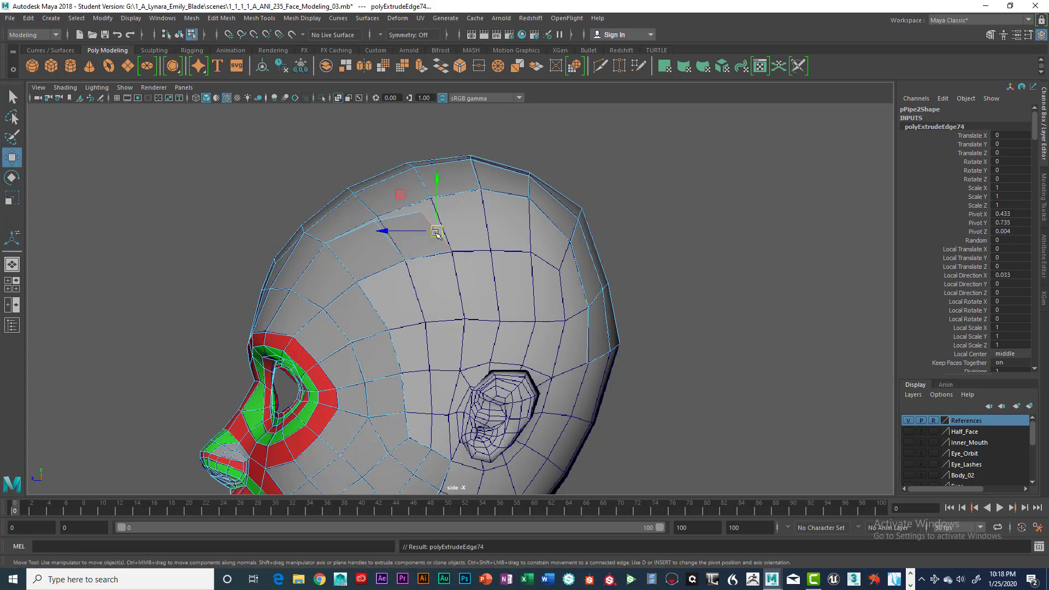
drag(440, 230, 479, 230)
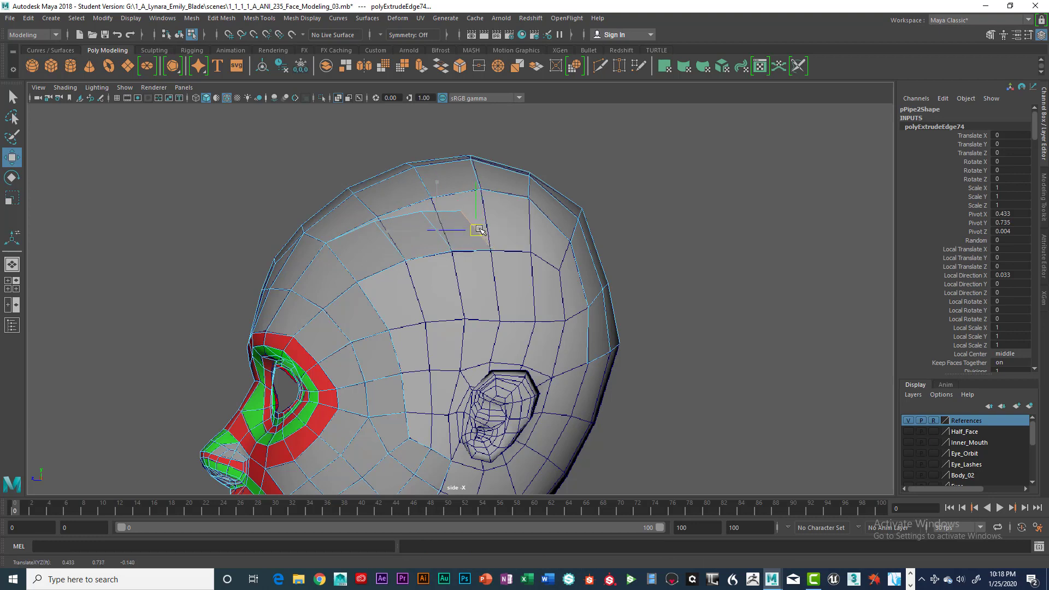
Continue the row with two further edge extrusions, ending at the reference vertex where the grid bends down behind the crown.
key(ctrl+e)
key(w)
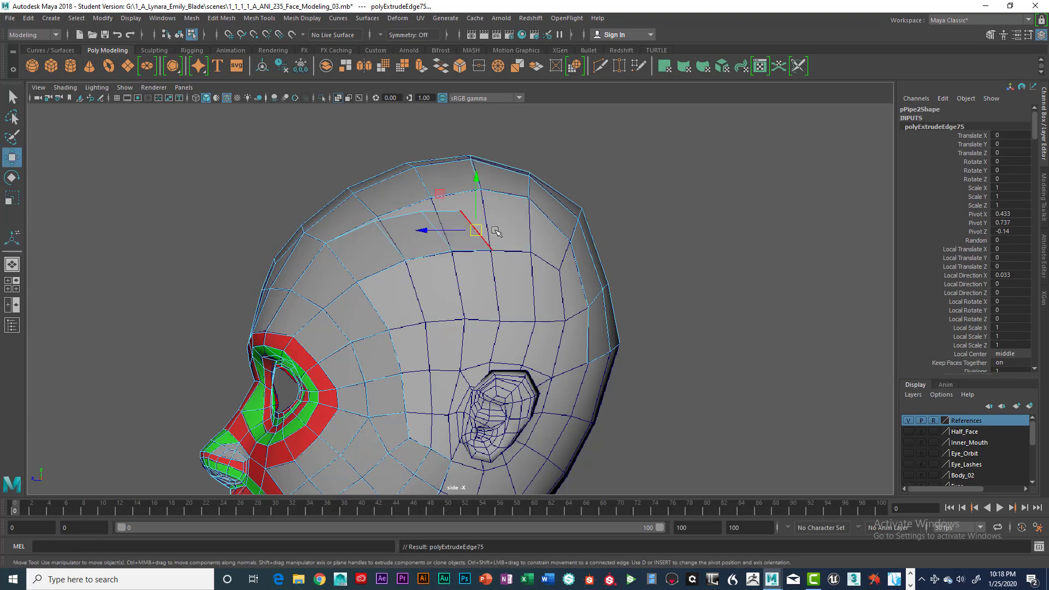
drag(479, 230, 520, 233)
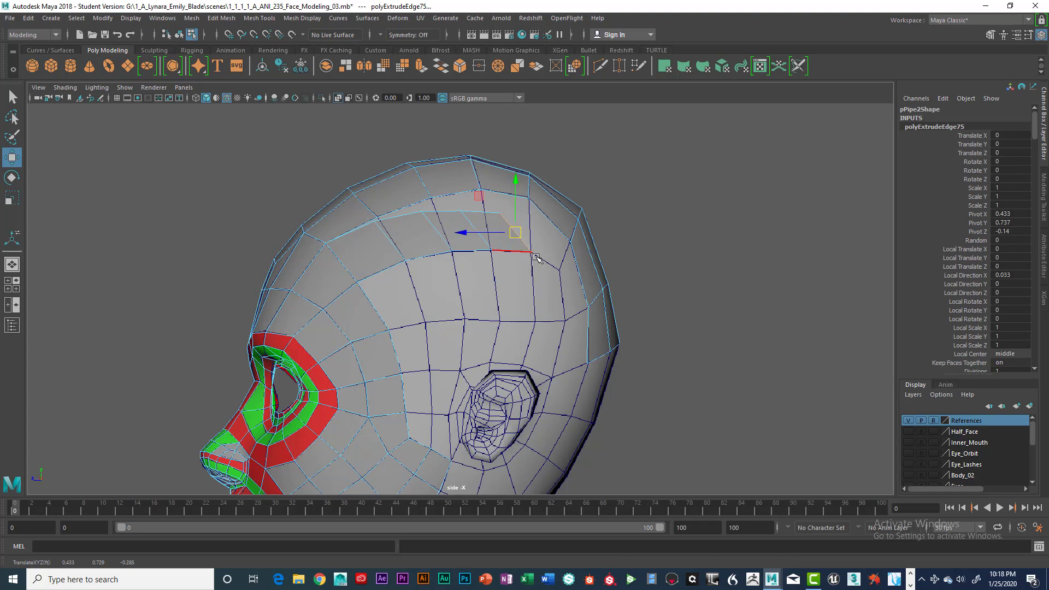
key(ctrl+e)
key(w)
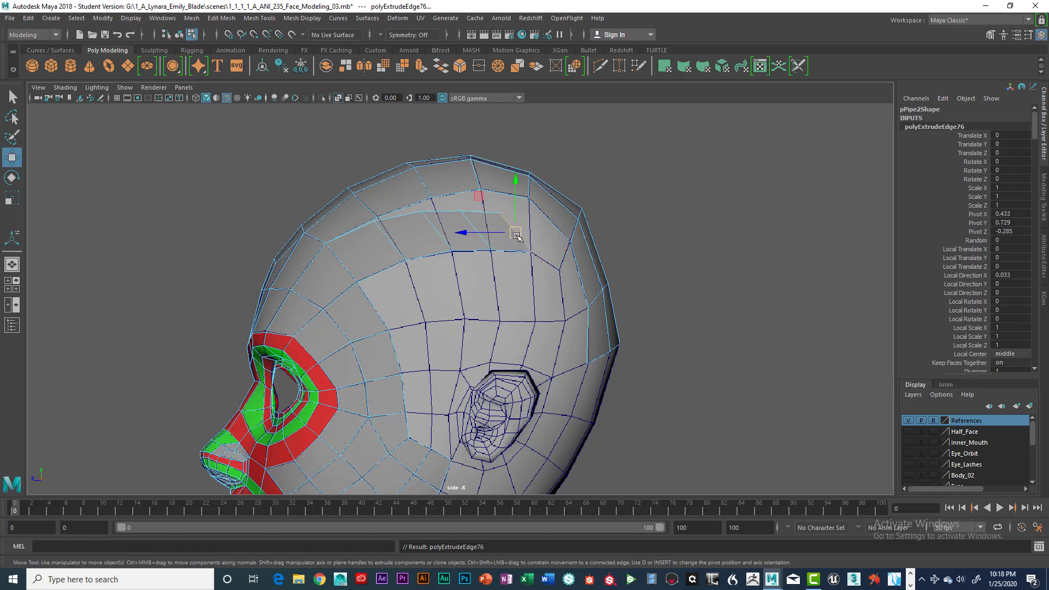
drag(516, 234, 544, 254)
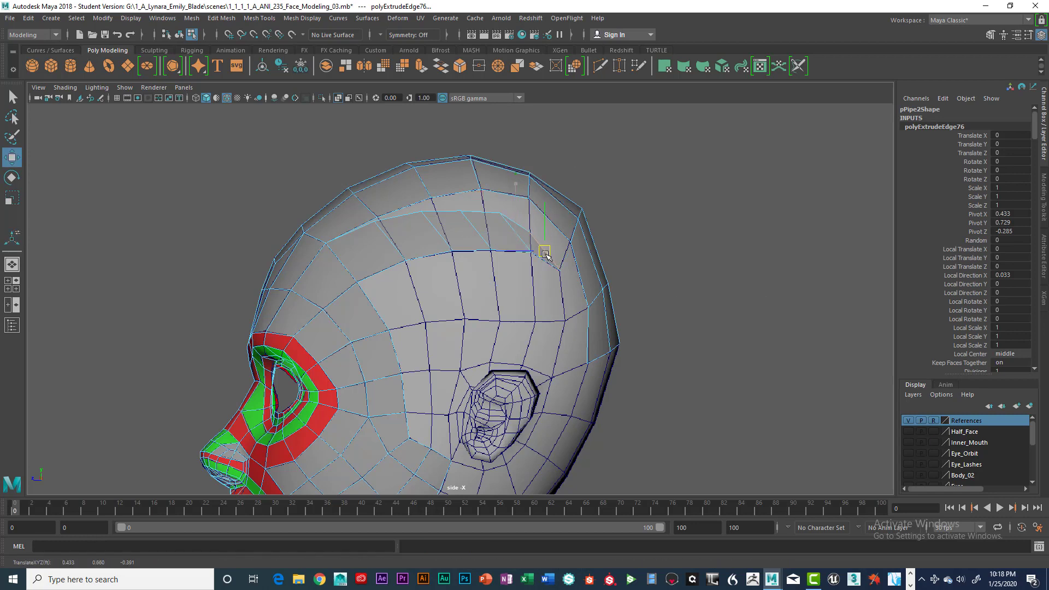
Snap the first two upper vertices of the new face row onto the matching border vertices of the crown strip.
right_drag(391, 220, 356, 221)
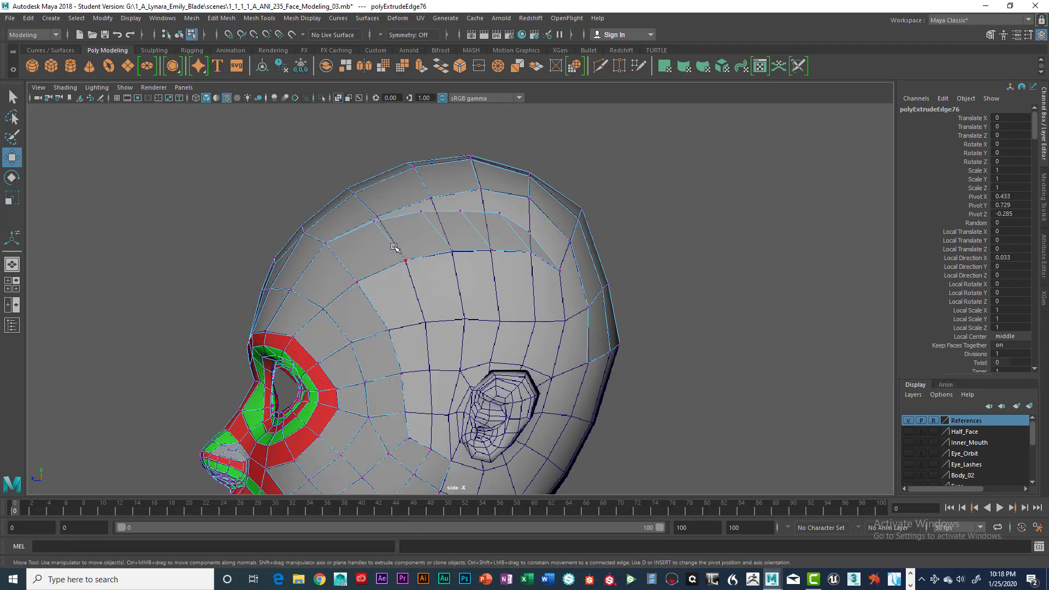
scroll(393, 247, up, 3)
alt+middle_drag(391, 224, 440, 292)
scroll(440, 292, up, 2)
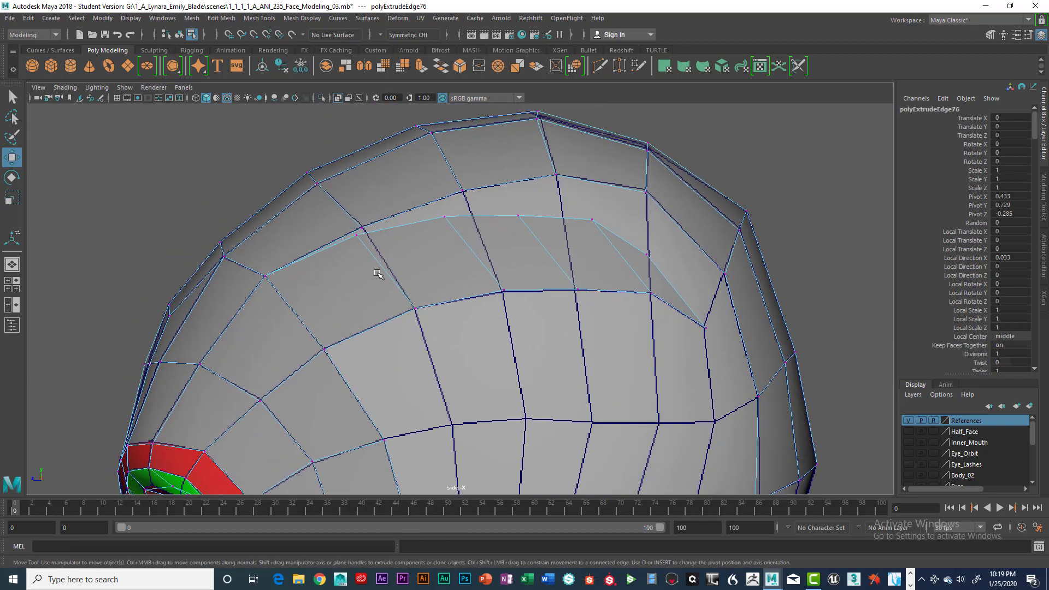
click(357, 236)
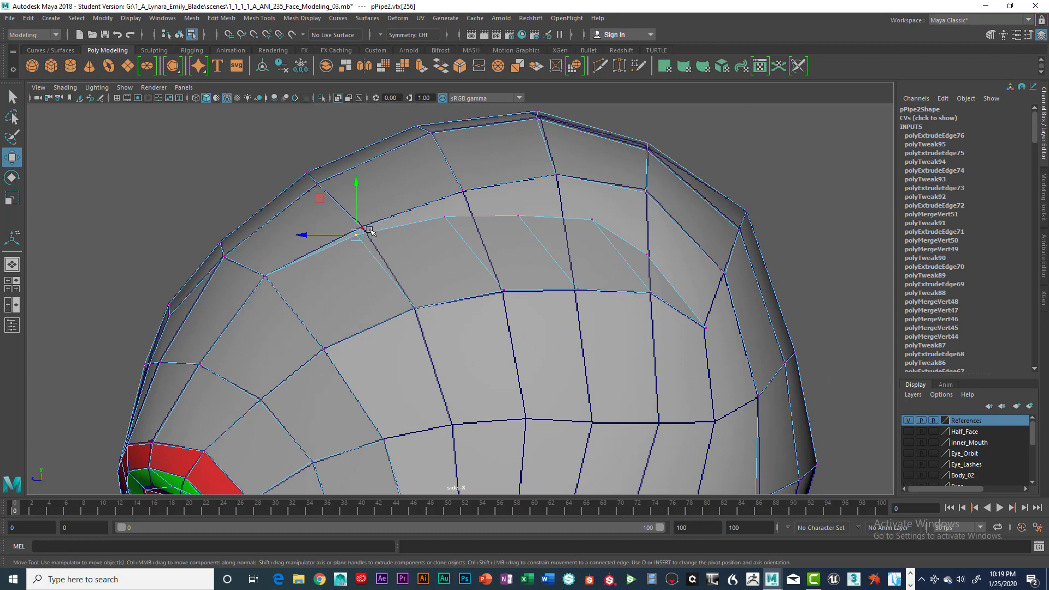
key(v)
drag(358, 237, 361, 228)
click(444, 217)
key(v)
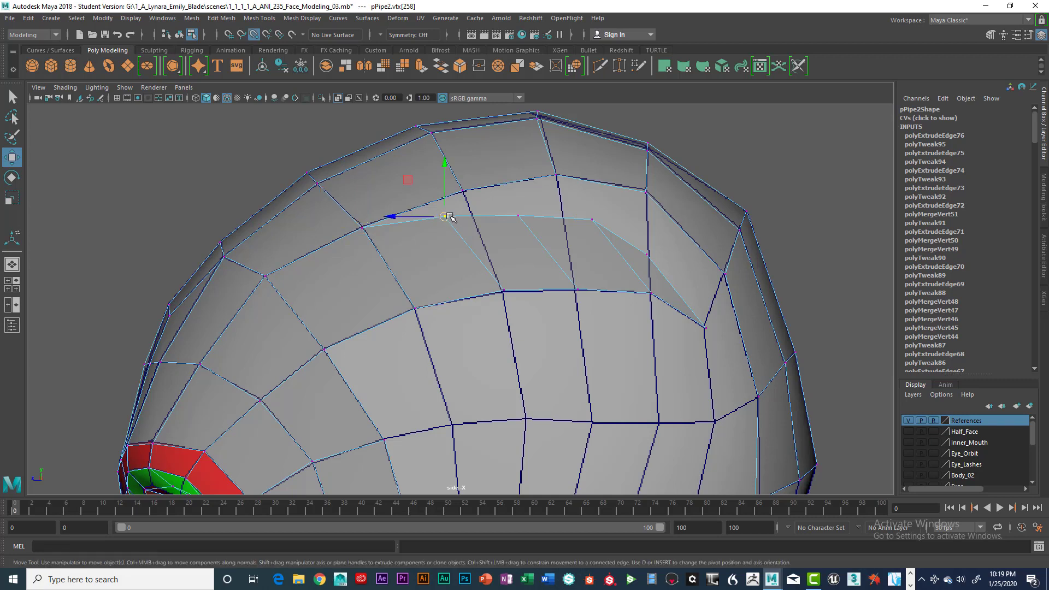
drag(444, 217, 463, 191)
Snap the remaining three upper vertices of the new row onto the crown strip's border vertices, finishing at the back of the head.
click(517, 216)
key(v)
drag(518, 216, 555, 175)
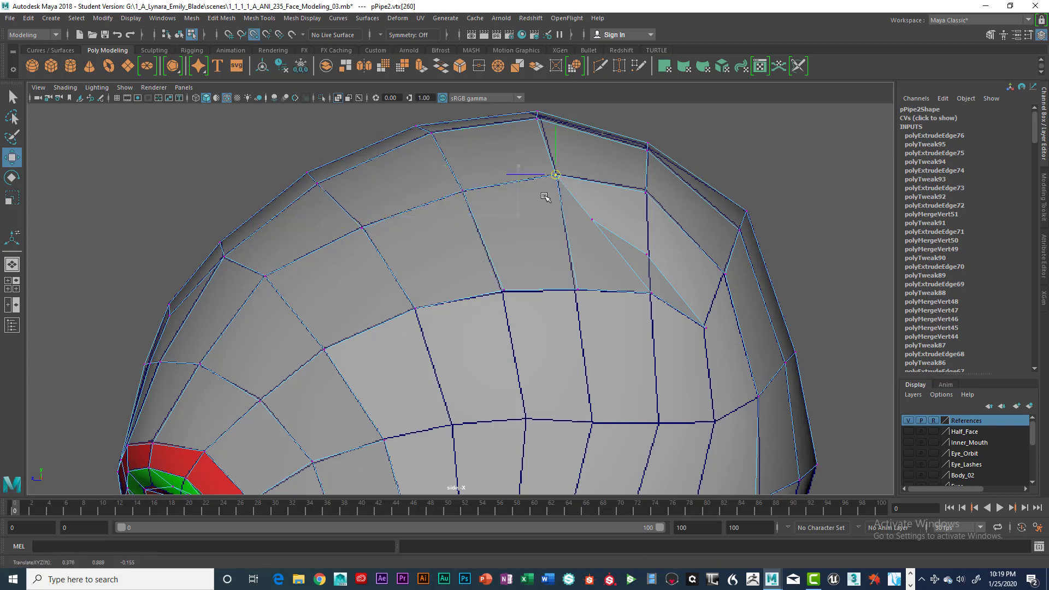
click(592, 220)
key(v)
drag(591, 221, 646, 192)
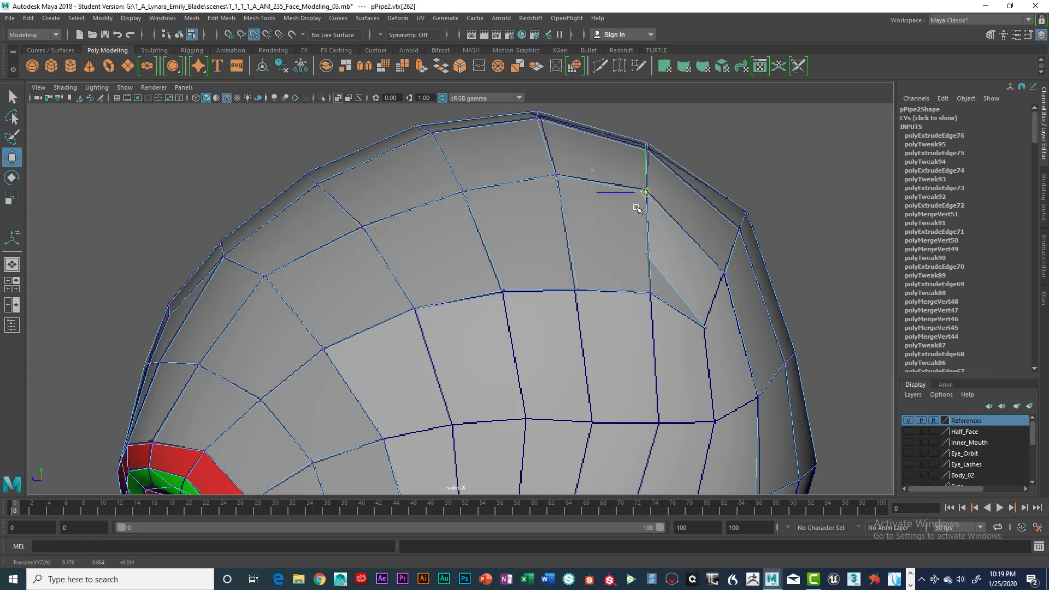
click(646, 255)
key(v)
drag(647, 254, 651, 294)
click(724, 274)
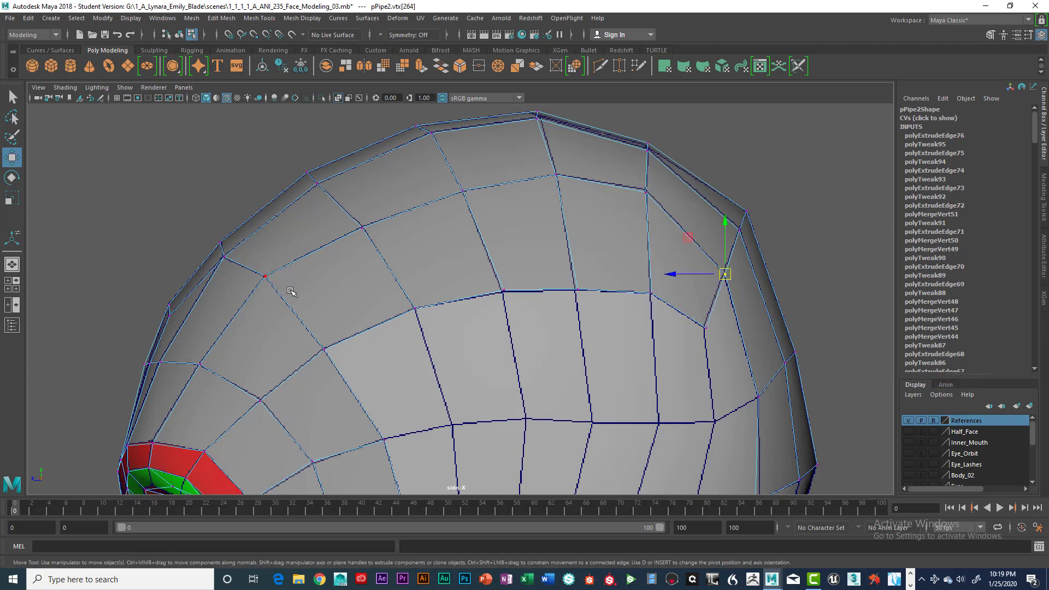
Merge to center the overlapping vertices at the row's front corner and at the neighbouring border point.
click(265, 274)
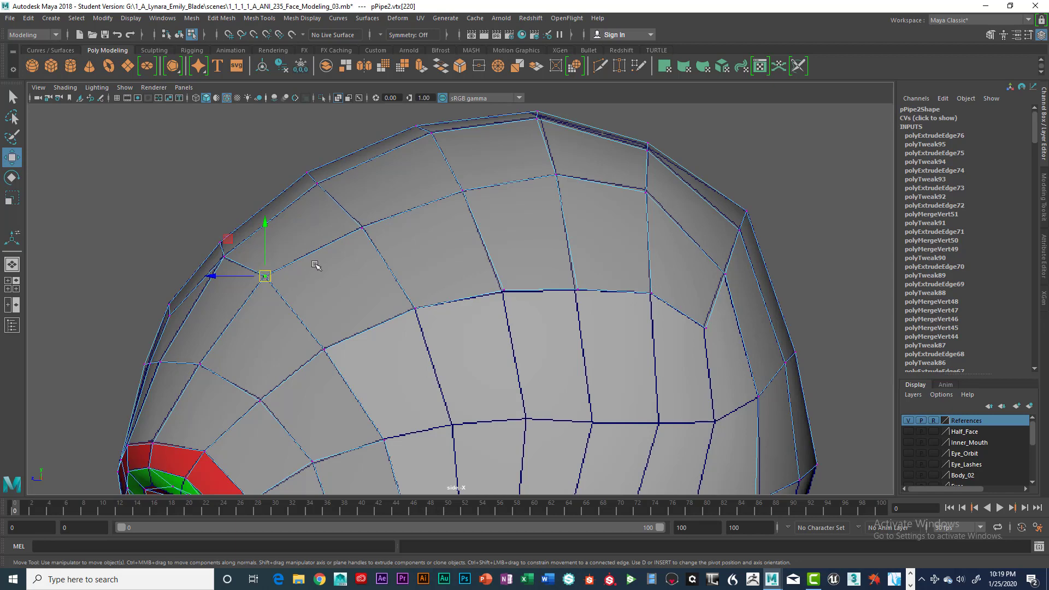
key(space)
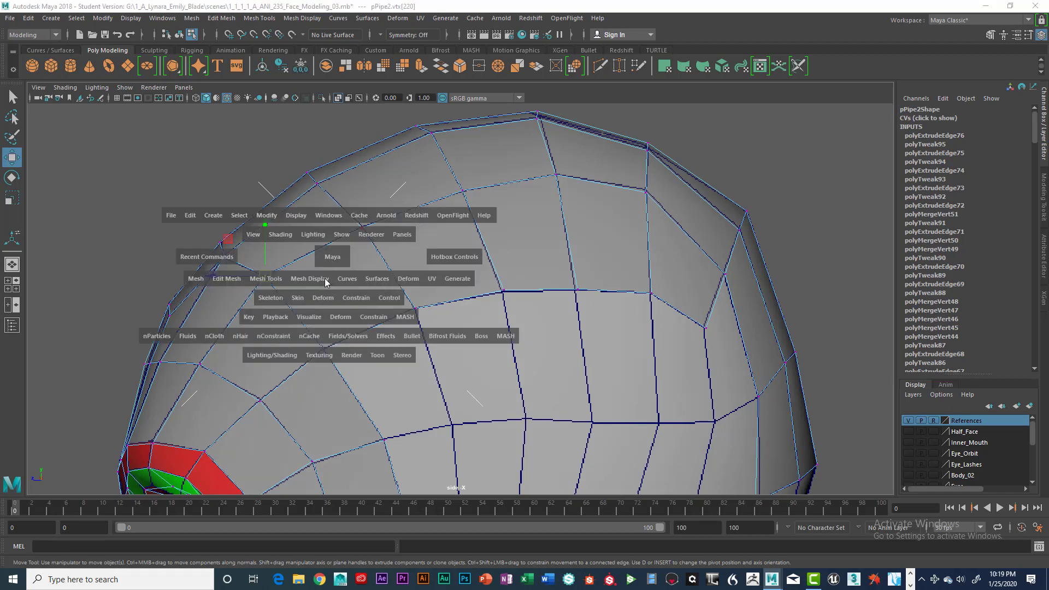
click(234, 279)
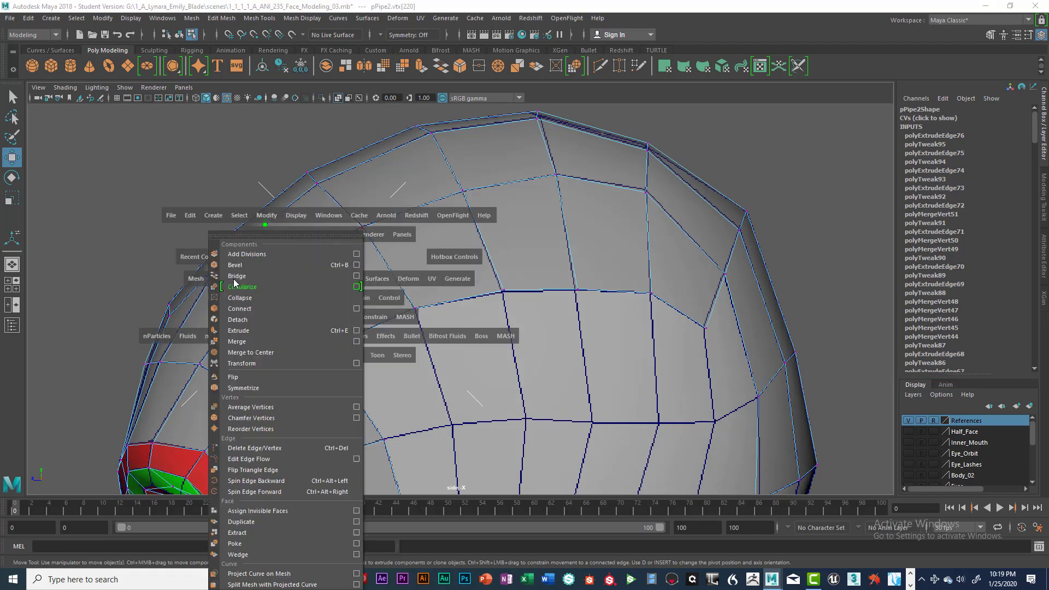
click(250, 351)
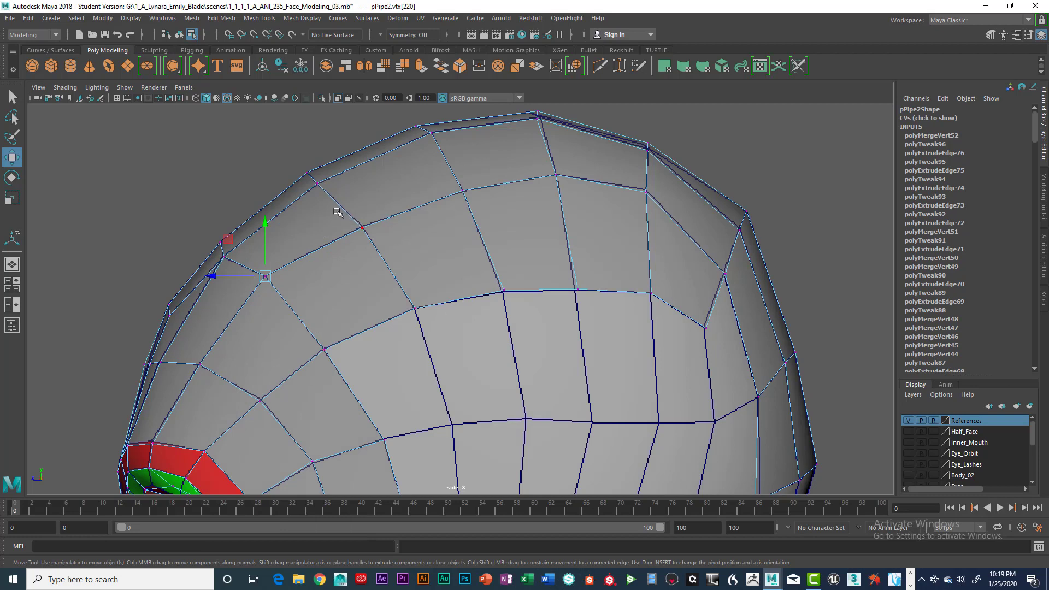
click(390, 258)
key(g)
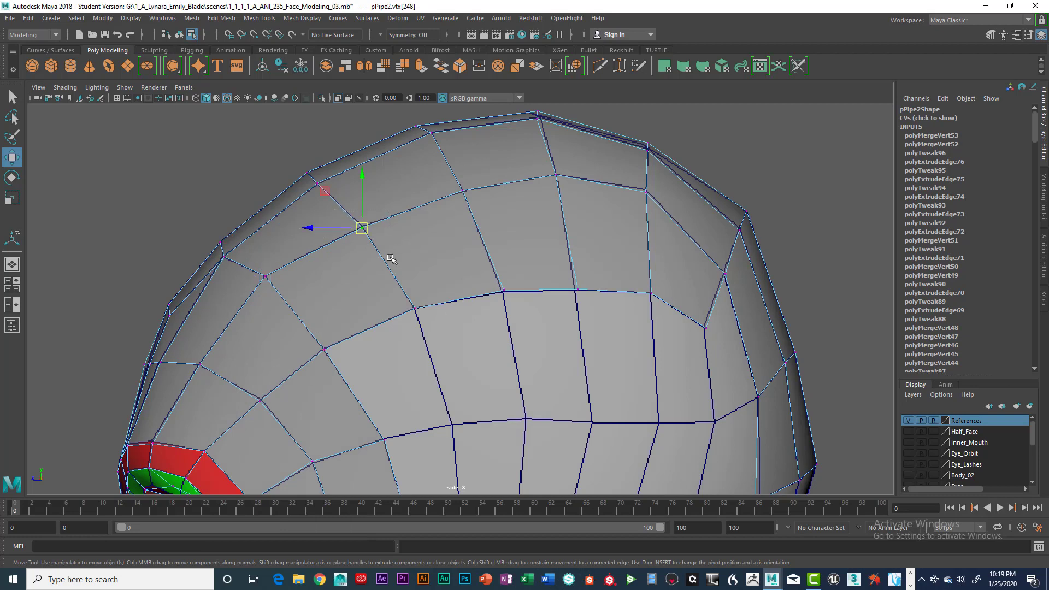
Merge the four remaining overlapping vertex pairs along the crown strip's border up to the row's rear corner.
click(460, 192)
key(g)
click(567, 191)
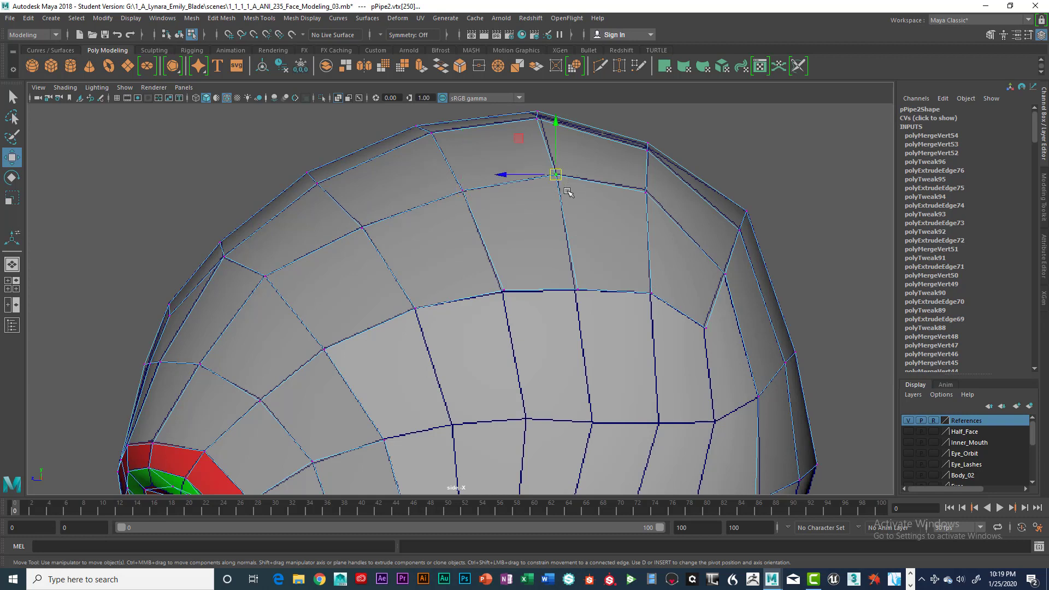
key(g)
click(645, 192)
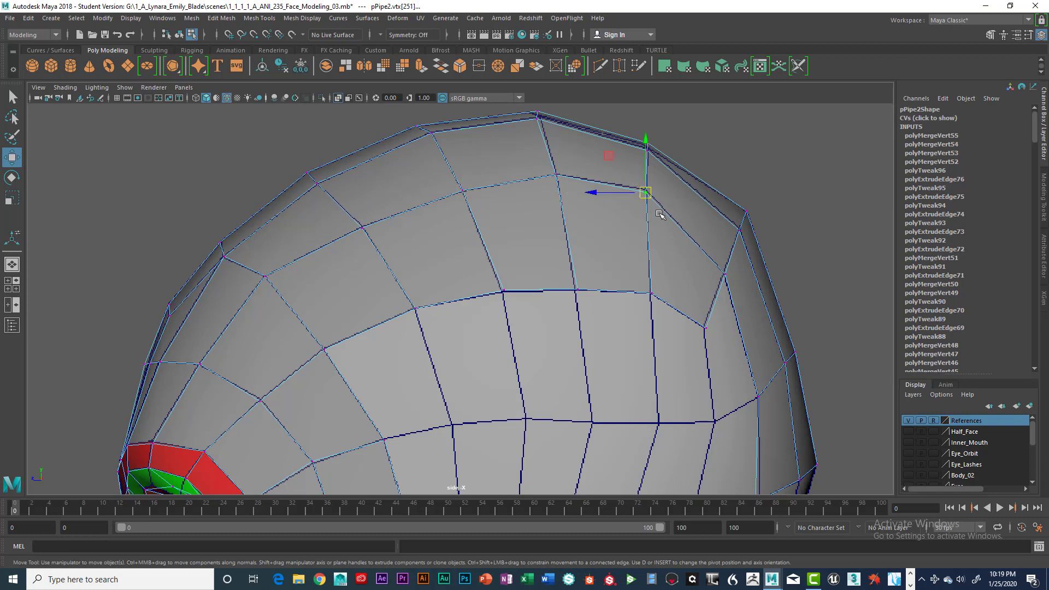
key(g)
click(724, 273)
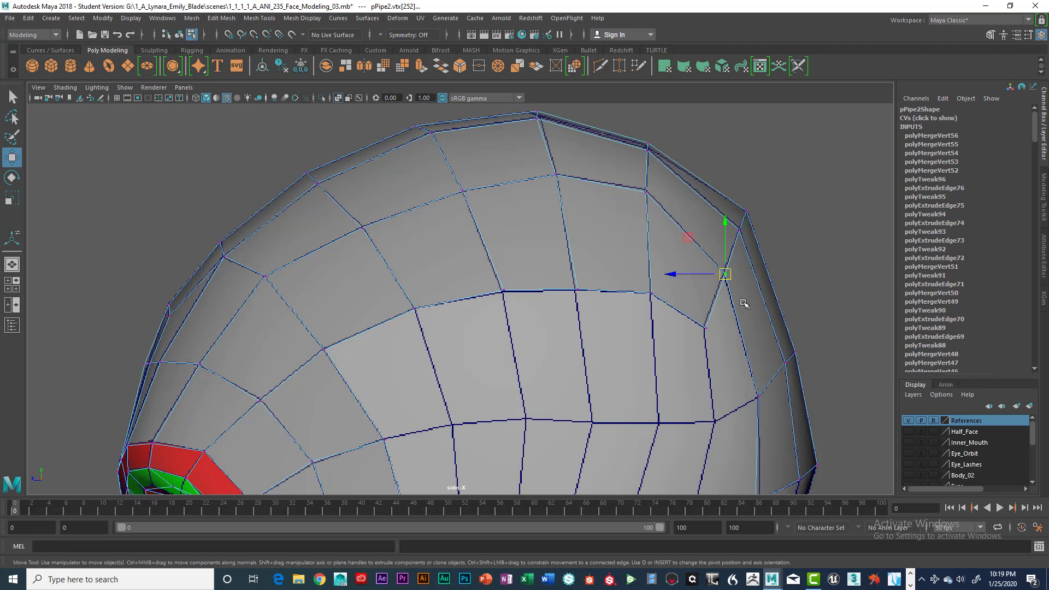
key(g)
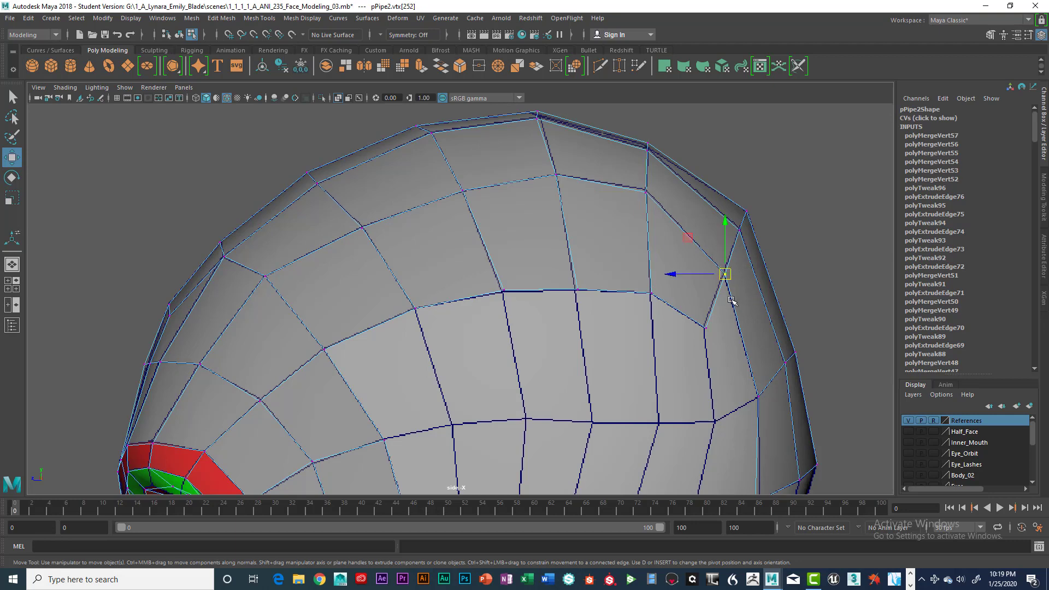
Extrude the edge at the rear end of the side row down to the next horizontal line of the reference head's grid.
scroll(726, 303, down, 3)
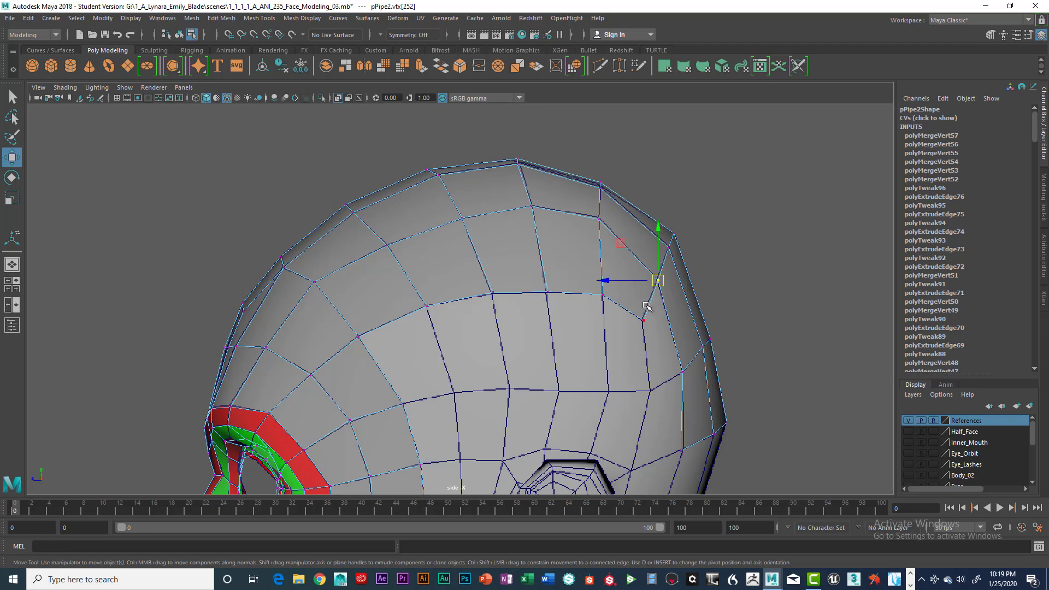
alt+middle_drag(661, 369, 620, 246)
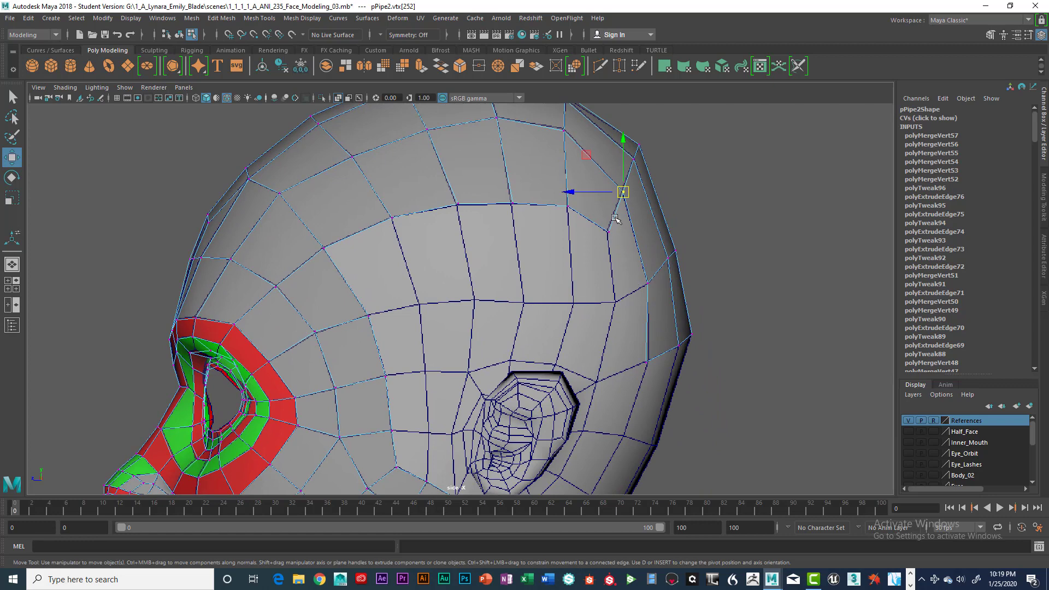
scroll(617, 218, up, 4)
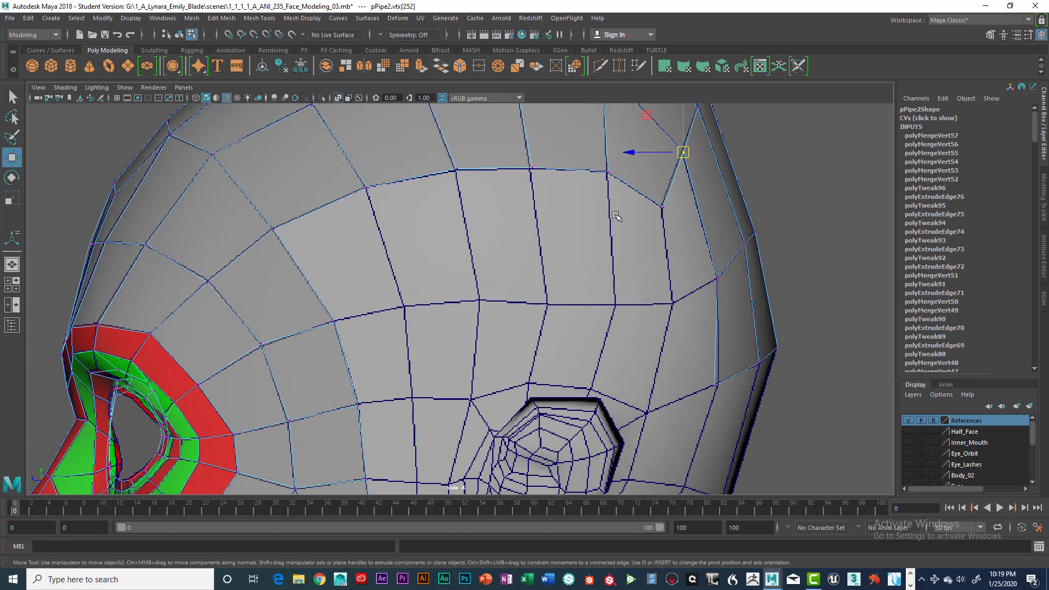
right_drag(631, 240, 631, 210)
click(630, 235)
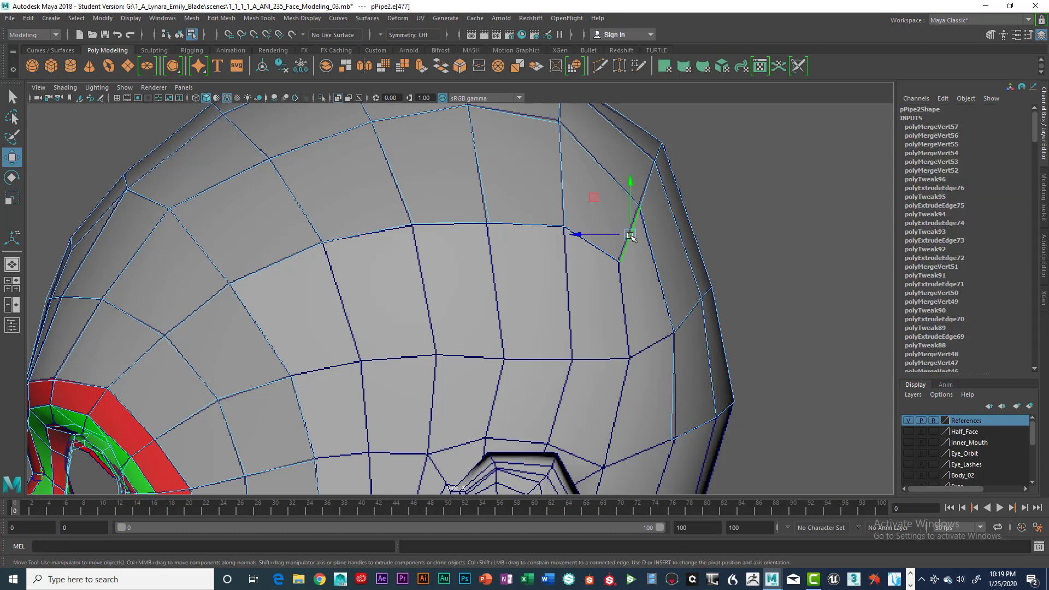
key(ctrl+e)
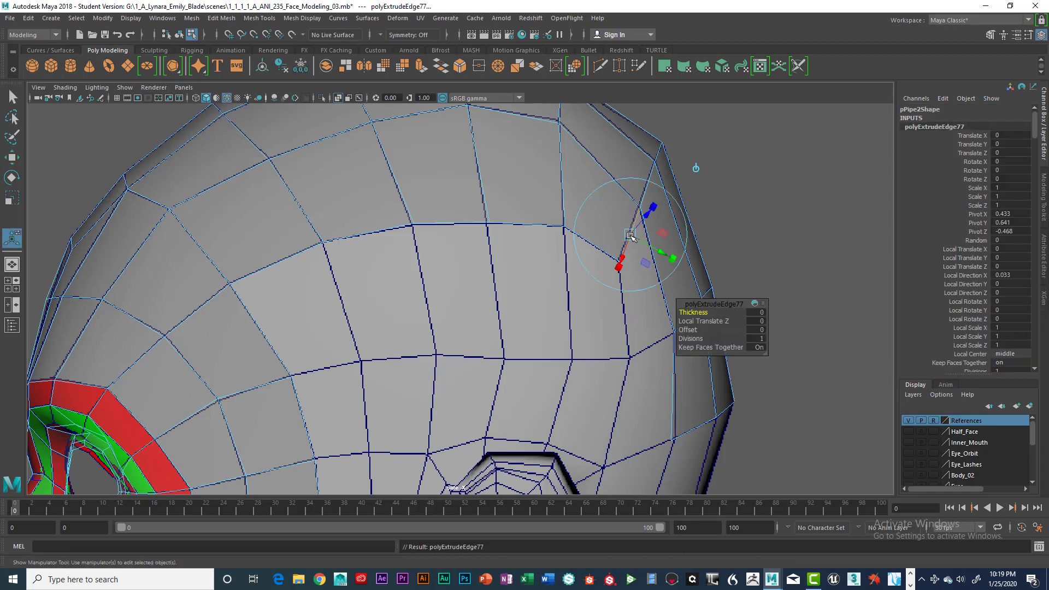
key(w)
drag(631, 236, 639, 328)
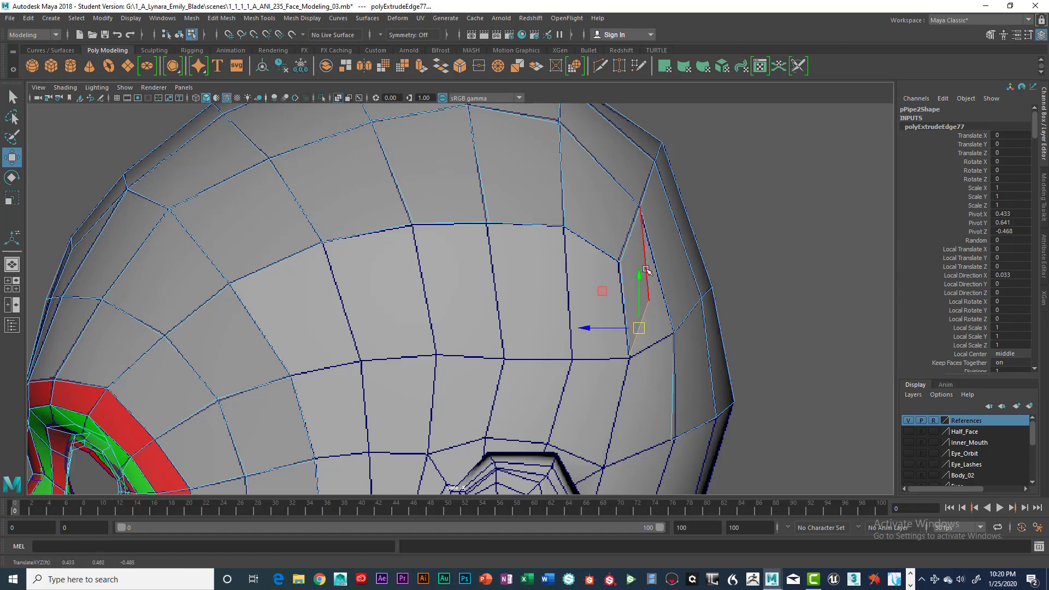
Snap the new face's free rear vertex onto the adjacent back strip vertex and merge the two to center.
right_drag(646, 269, 648, 294)
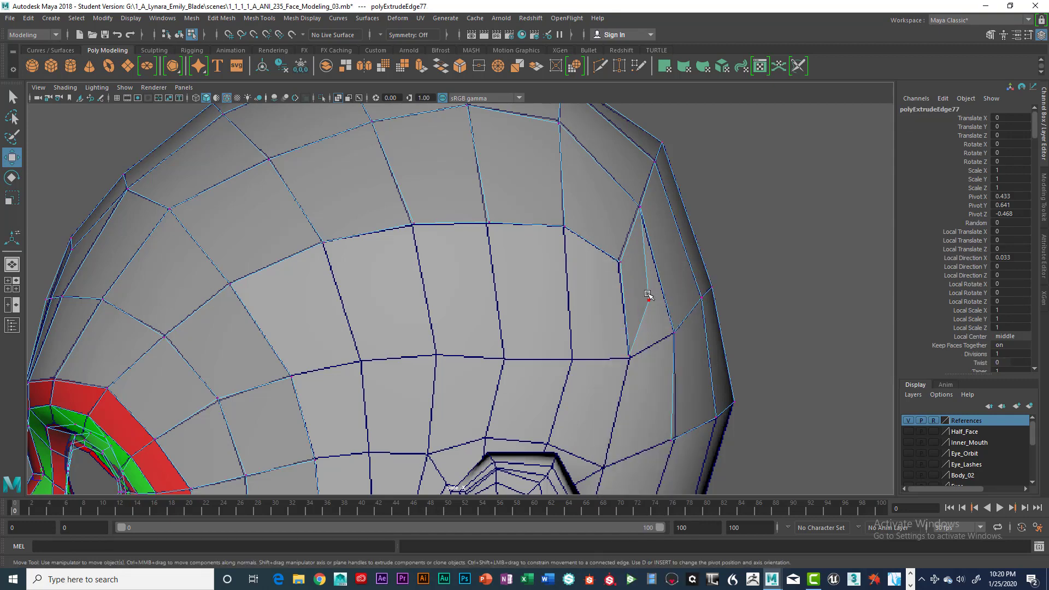
click(648, 299)
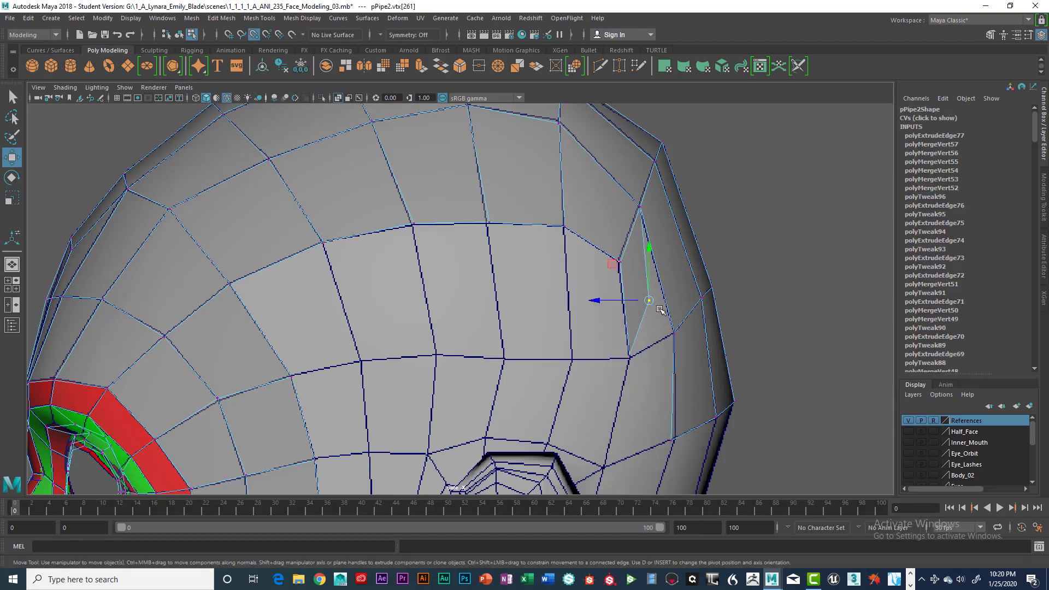
drag(648, 300, 692, 352)
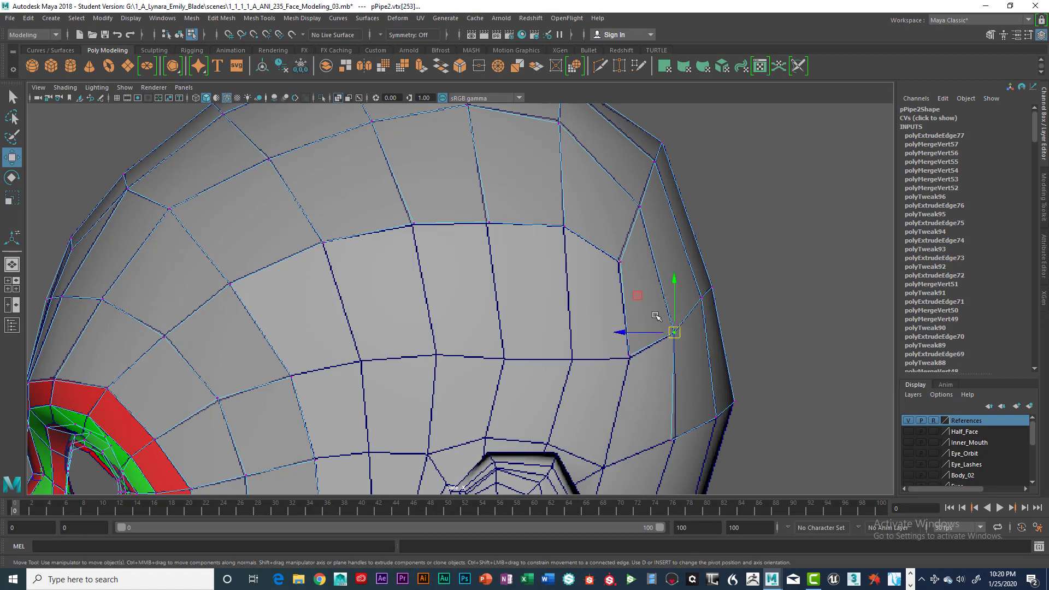
key(space)
key(space)
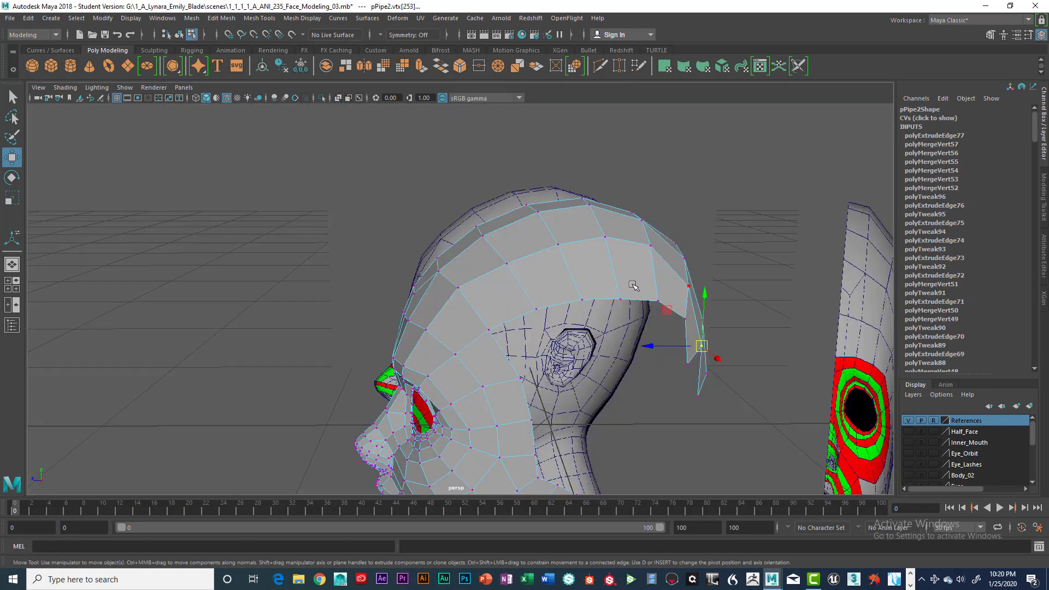
key(space)
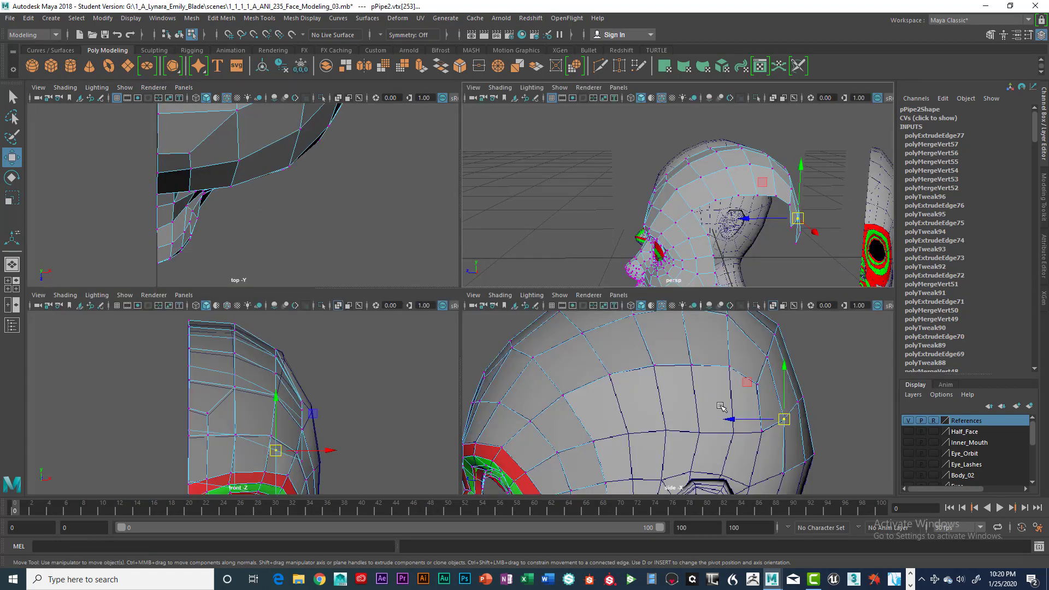
key(space)
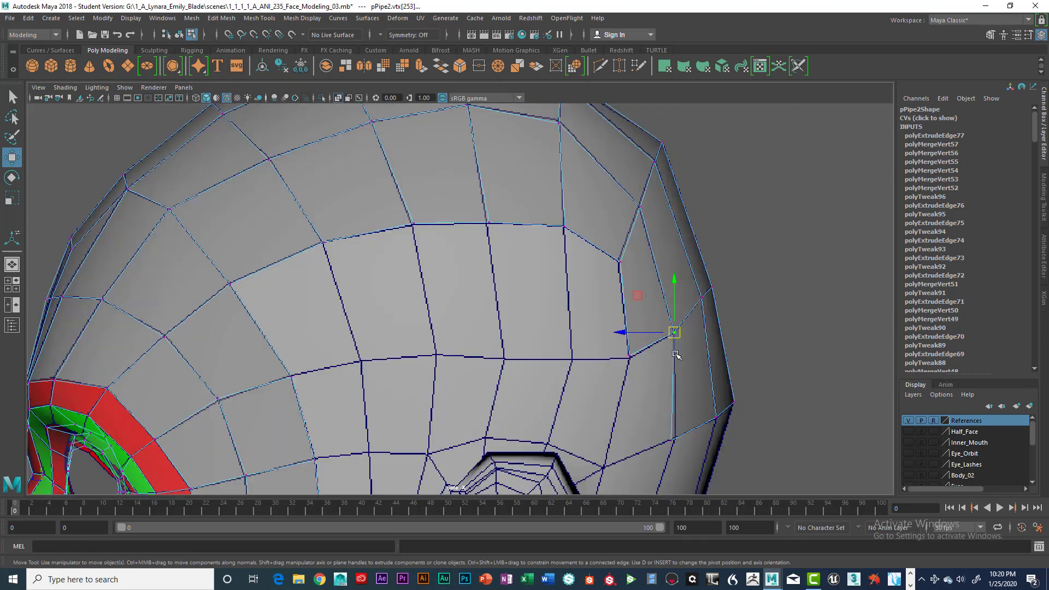
key(space)
click(566, 377)
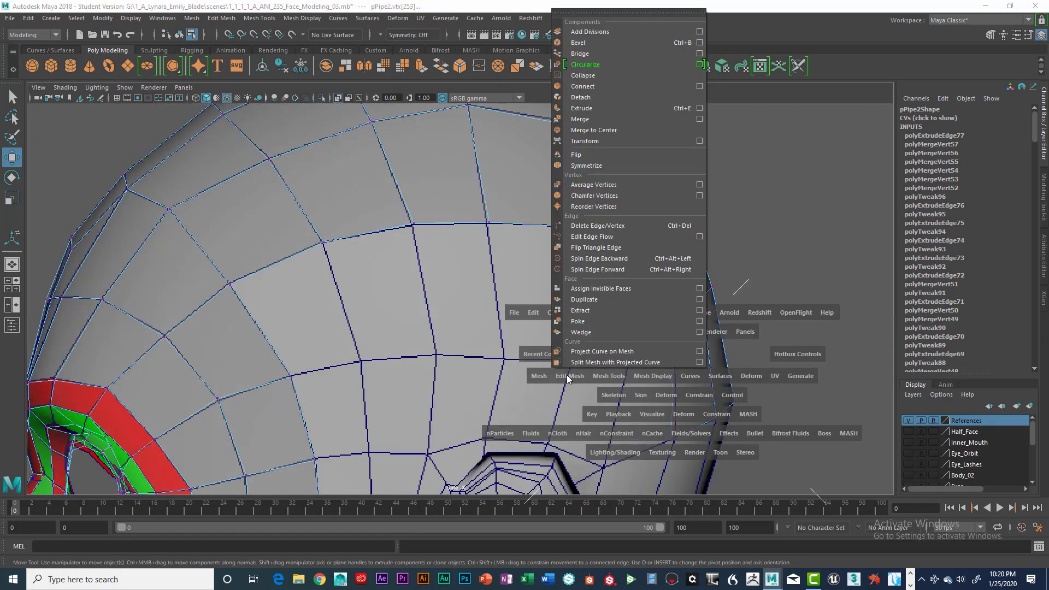
click(583, 131)
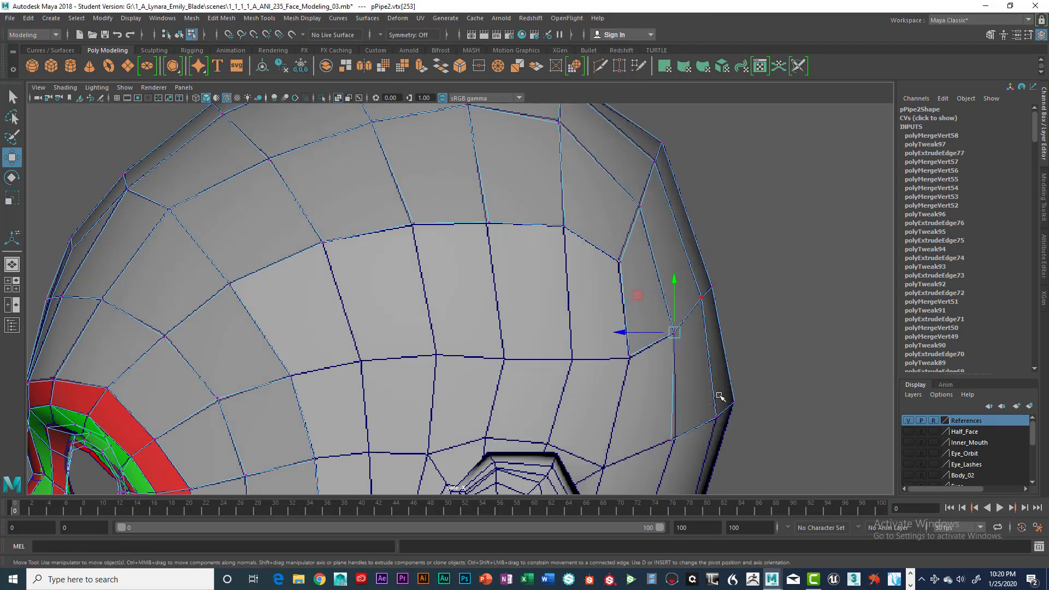
Extrude the new face's lower edge down to the reference grid line behind the top of the ear.
alt+middle_drag(695, 376, 685, 324)
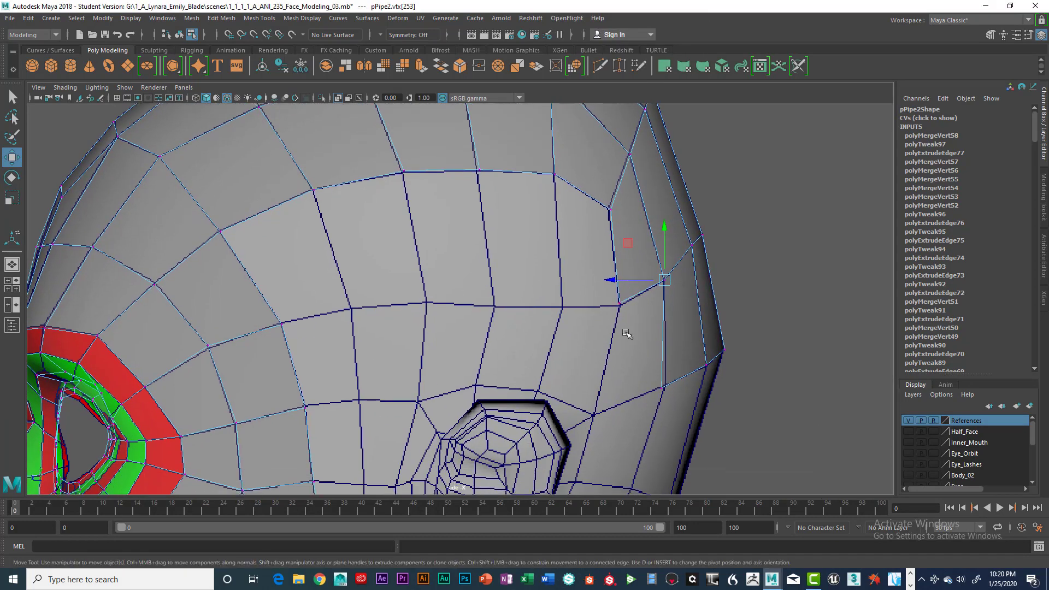
right_drag(641, 263, 641, 234)
click(643, 294)
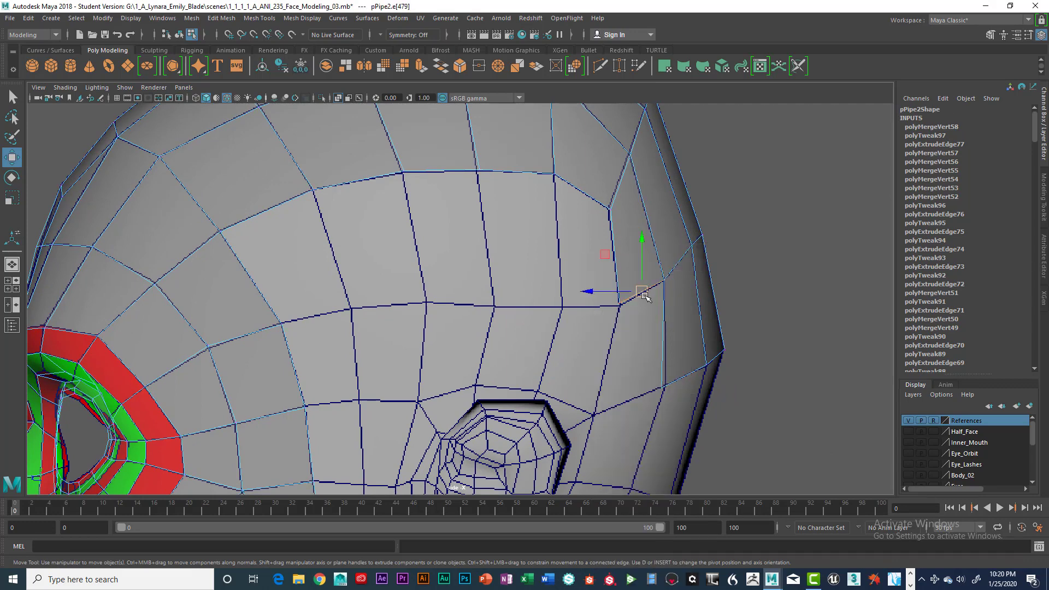
shift+right_drag(644, 296, 645, 295)
drag(643, 293, 615, 404)
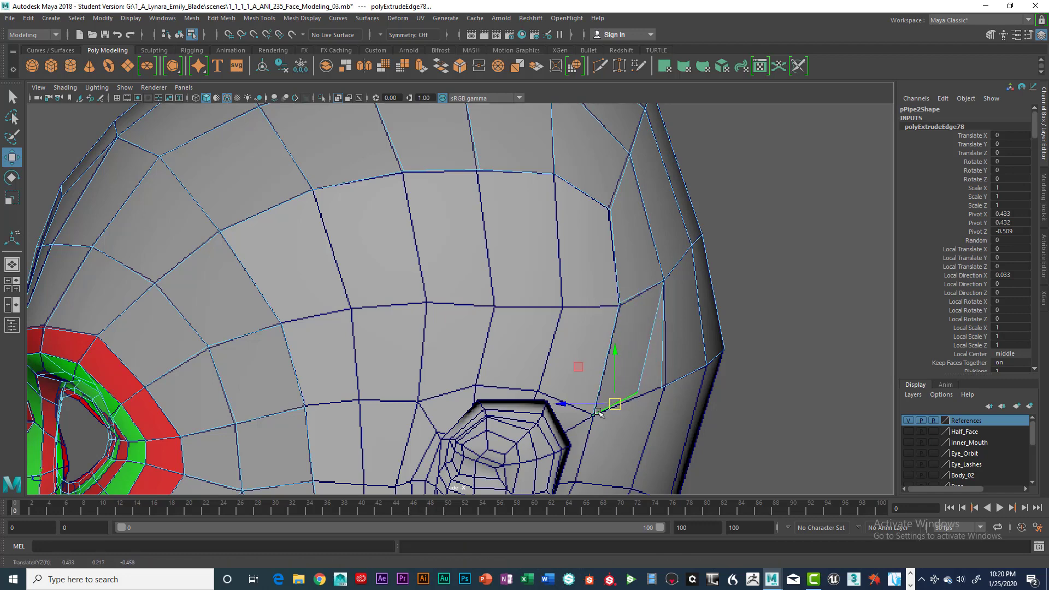
Snap the second face's free rear vertex onto the back strip's vertex and merge them to center.
right_click(632, 349)
right_drag(632, 352, 581, 265)
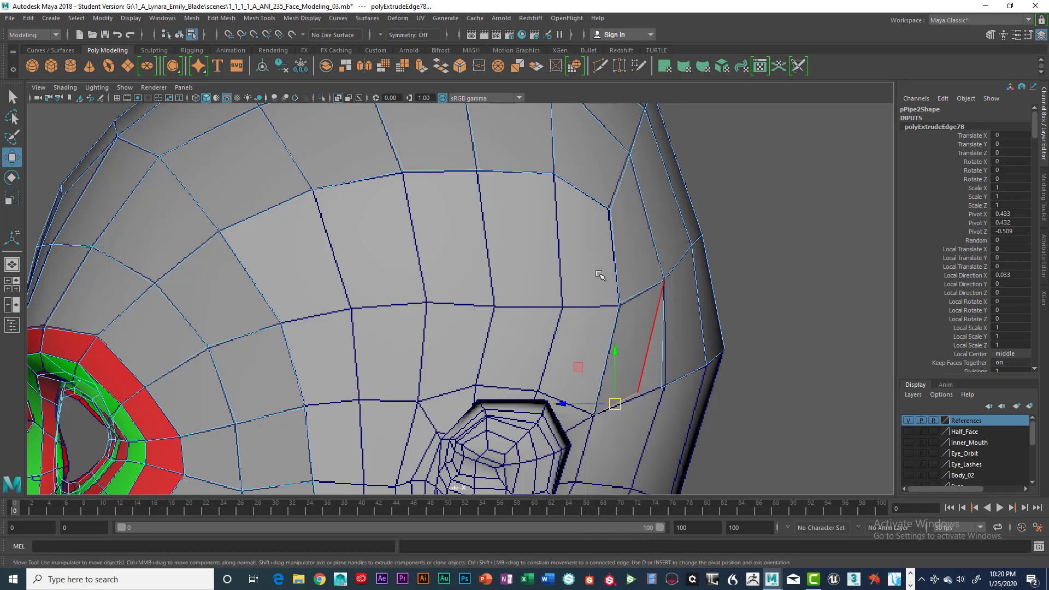
drag(632, 370, 660, 386)
click(661, 387)
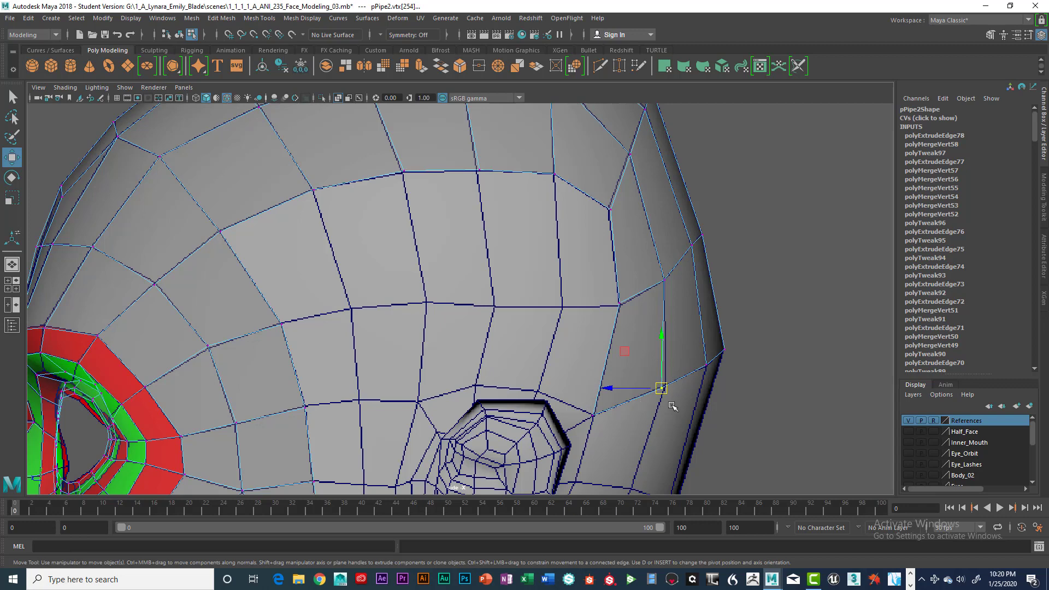
key(space)
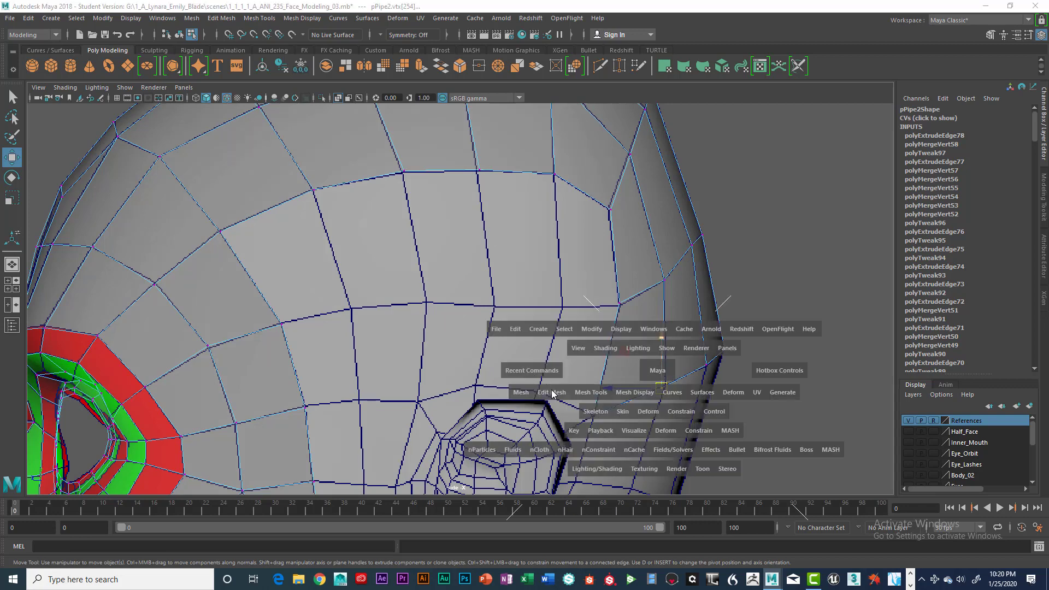
drag(553, 393, 568, 149)
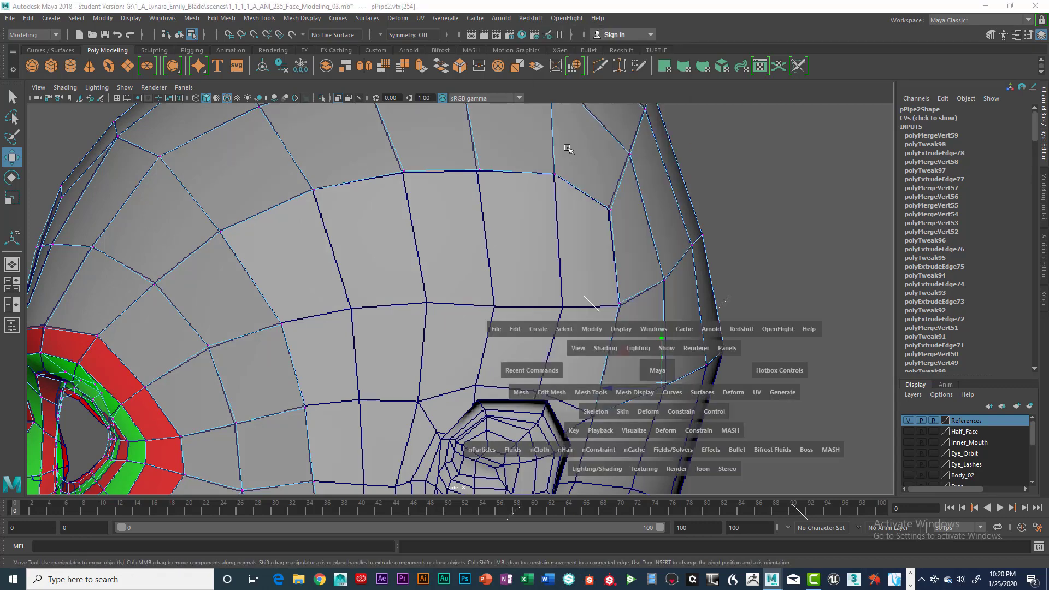
Examine the new rear faces and the remaining gap on the side of the head in the side and perspective views.
scroll(583, 280, down, 1)
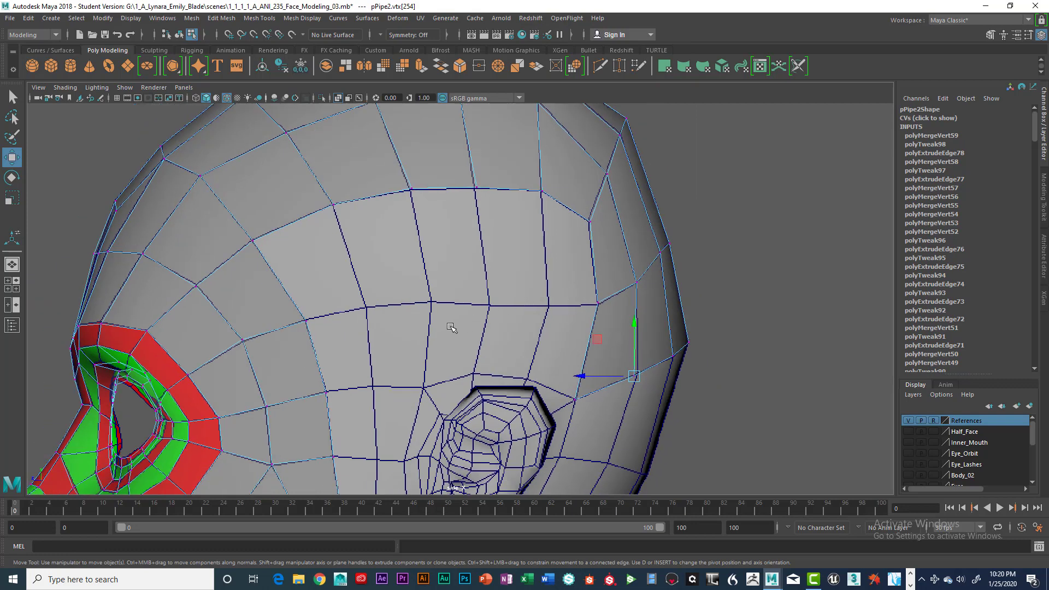
alt+middle_drag(452, 327, 547, 329)
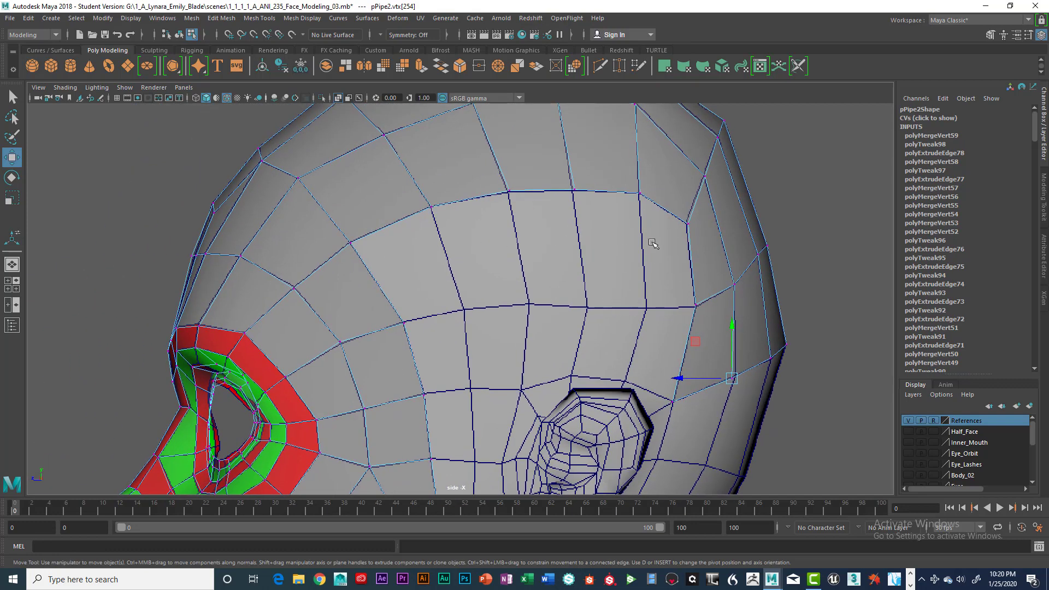
key(space)
key(space)
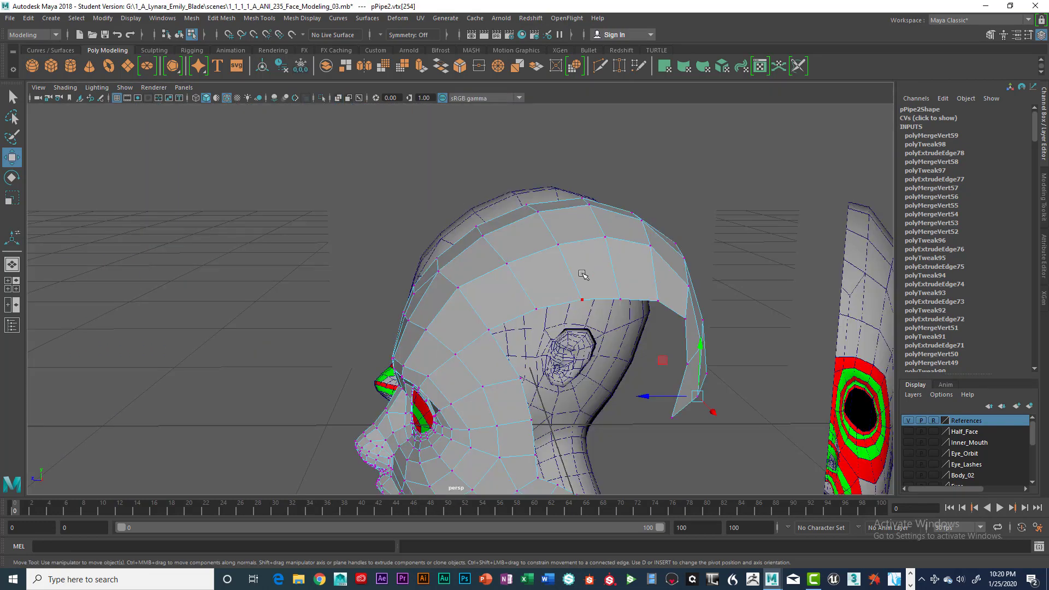
alt+drag(583, 275, 642, 279)
alt+drag(532, 277, 638, 301)
key(space)
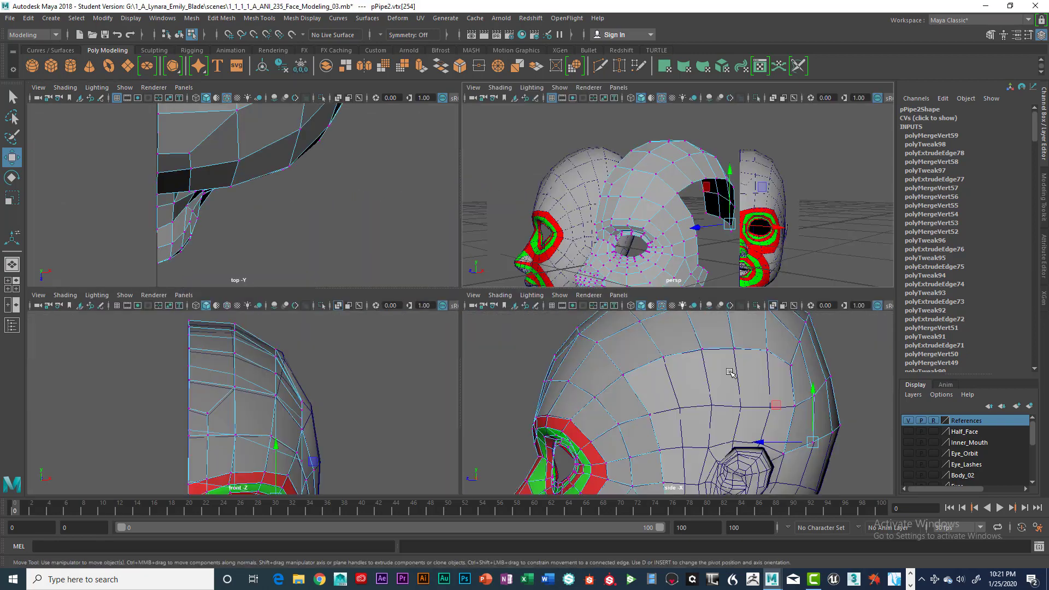
key(space)
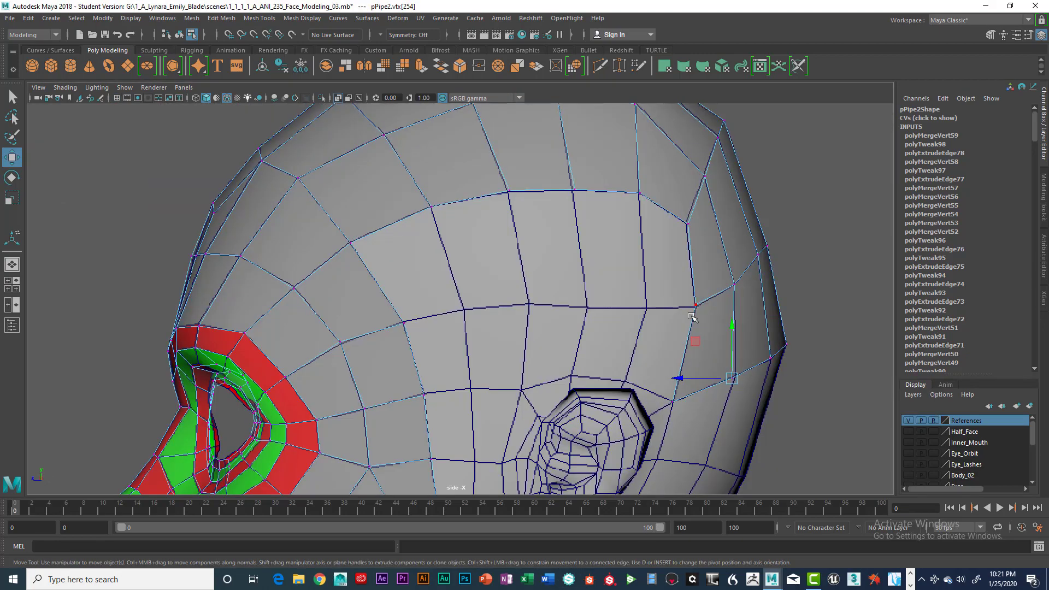
Extrude the open border edge at the temple backward, placing its lower end on the next reference grid intersection.
alt+middle_drag(595, 269, 657, 245)
right_click(446, 270)
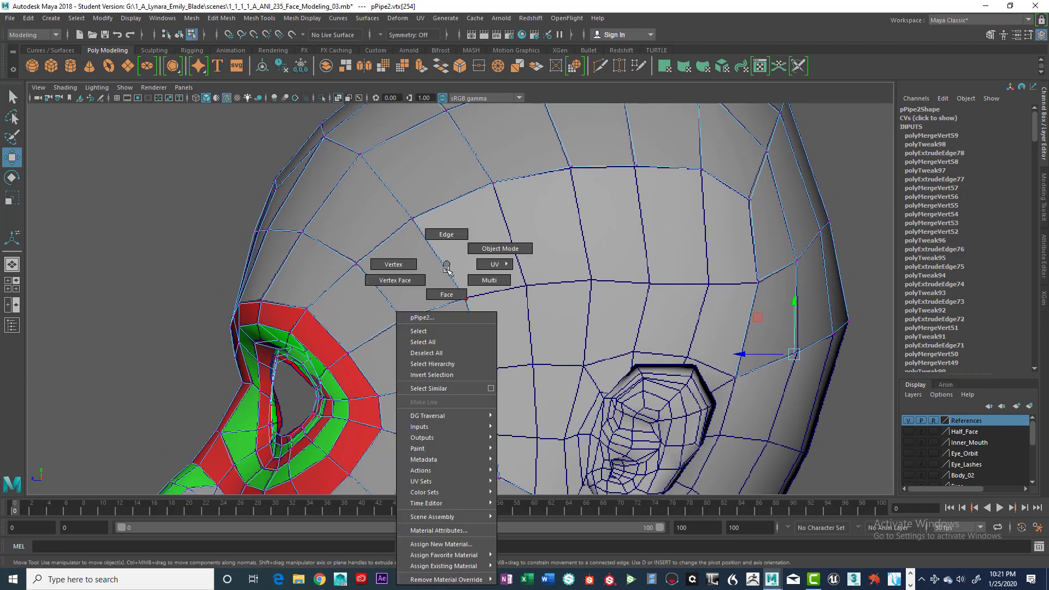
click(439, 235)
click(443, 266)
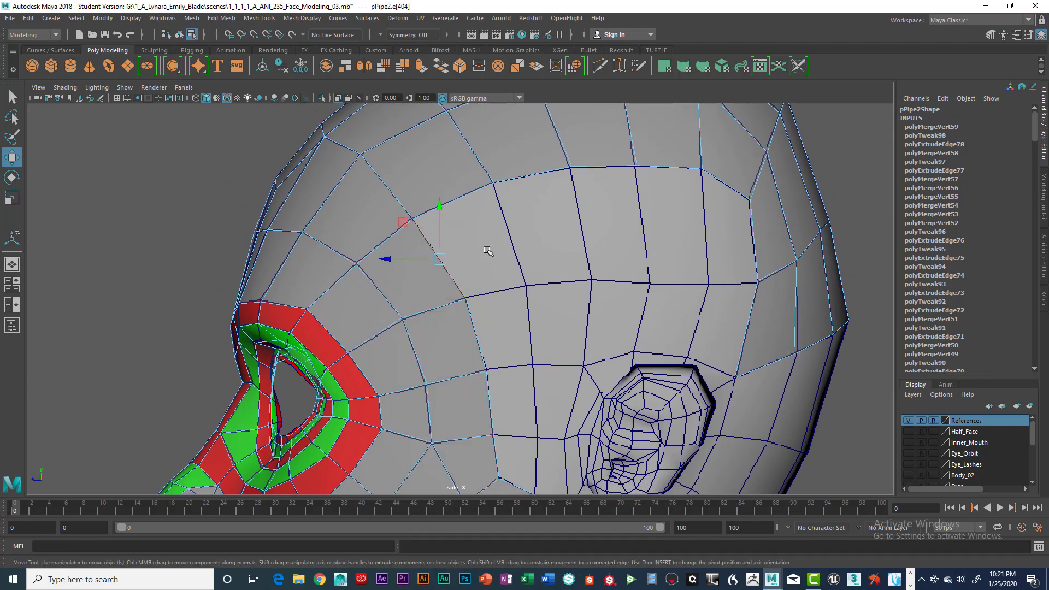
key(ctrl+e)
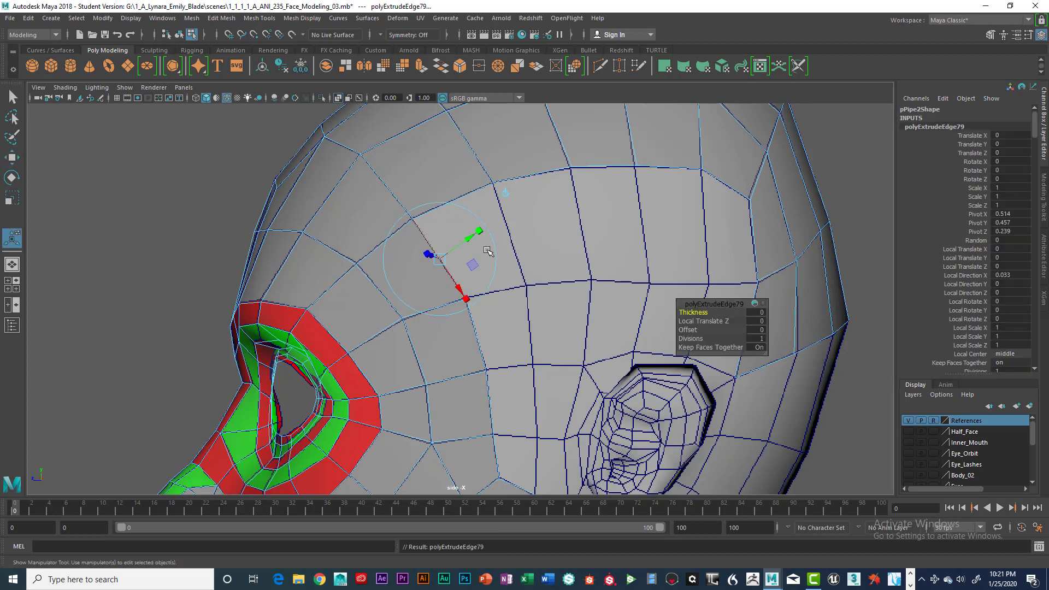
key(w)
drag(439, 260, 498, 244)
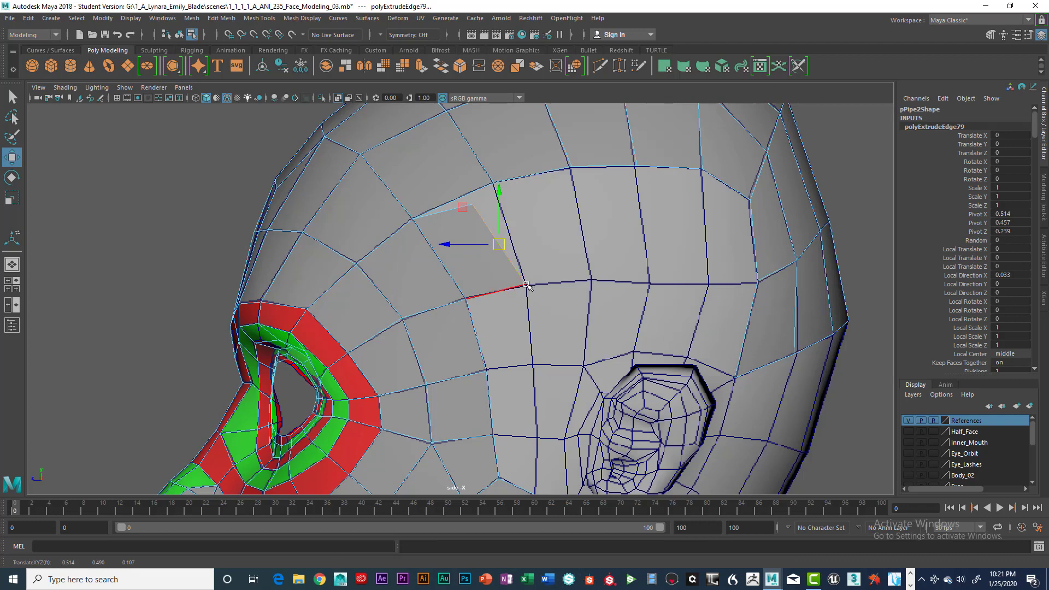
Extrude three more faces backward from the temple face, placing each lower corner on the next reference grid intersection above the ear.
key(ctrl+e)
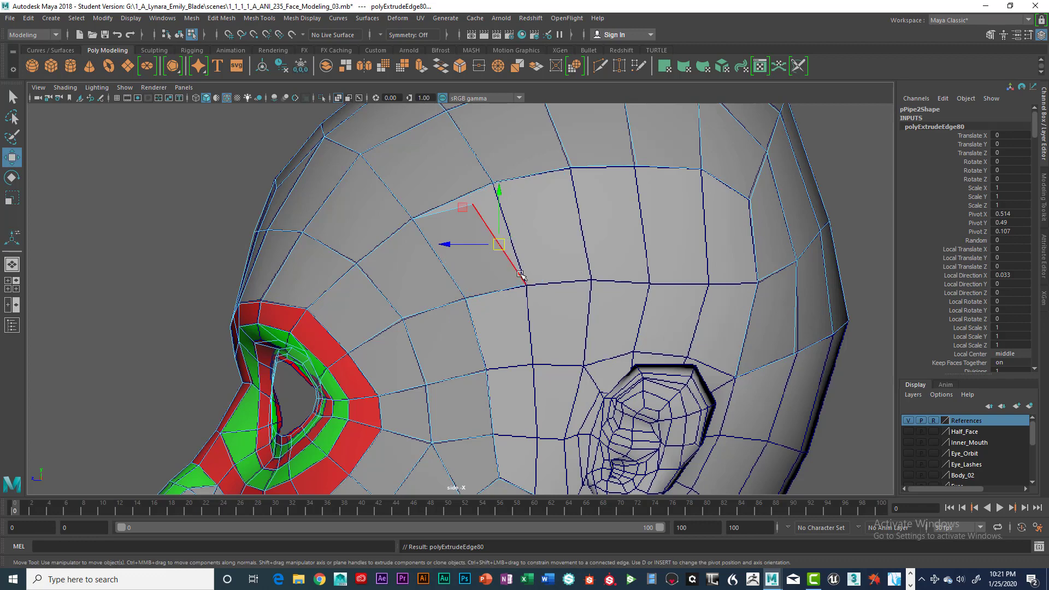
drag(503, 244, 564, 239)
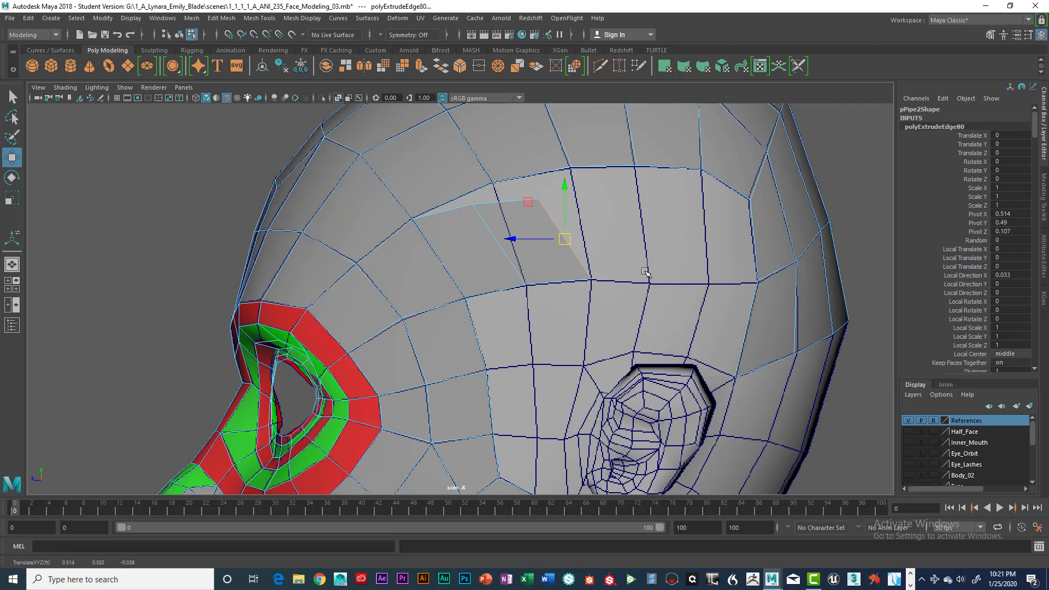
key(ctrl+e)
key(w)
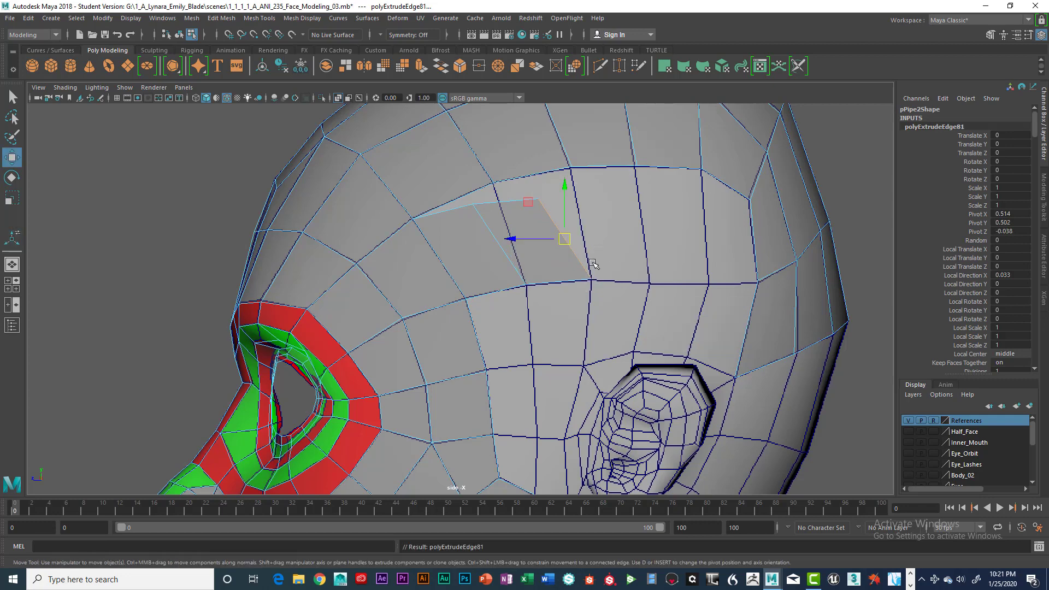
drag(566, 241, 622, 248)
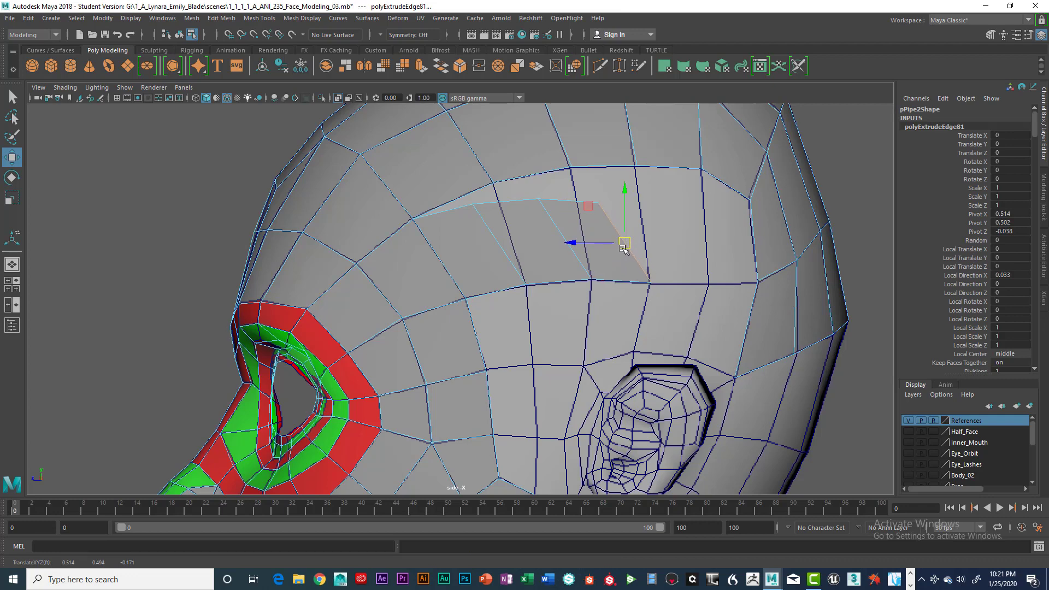
key(ctrl+e)
key(w)
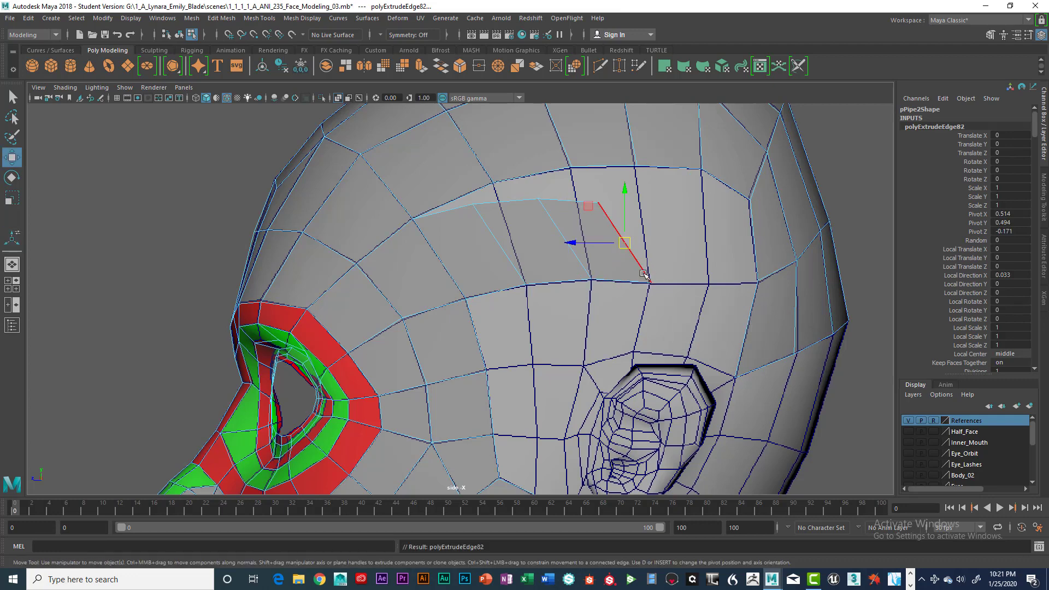
drag(626, 245, 683, 245)
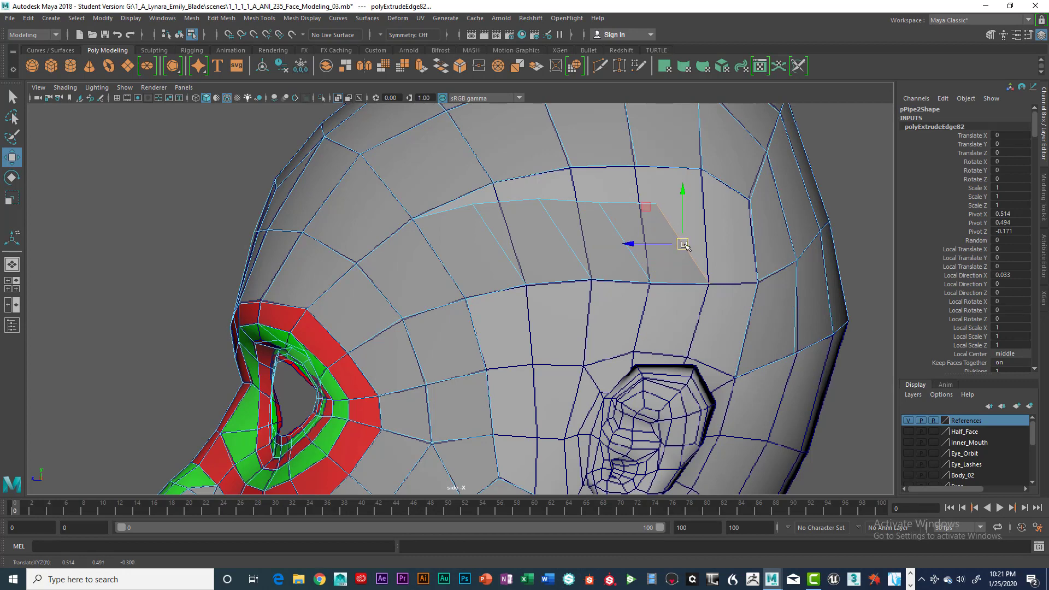
Extrude the rear edge of the new side strip backward once more, placing its lower end on the next reference grid intersection.
key(ctrl+e)
key(w)
drag(684, 244, 728, 243)
Snap the new strip's free upper vertices onto the crown's border vertices and its lower rear vertex onto the back strip's corner.
right_drag(496, 201, 467, 206)
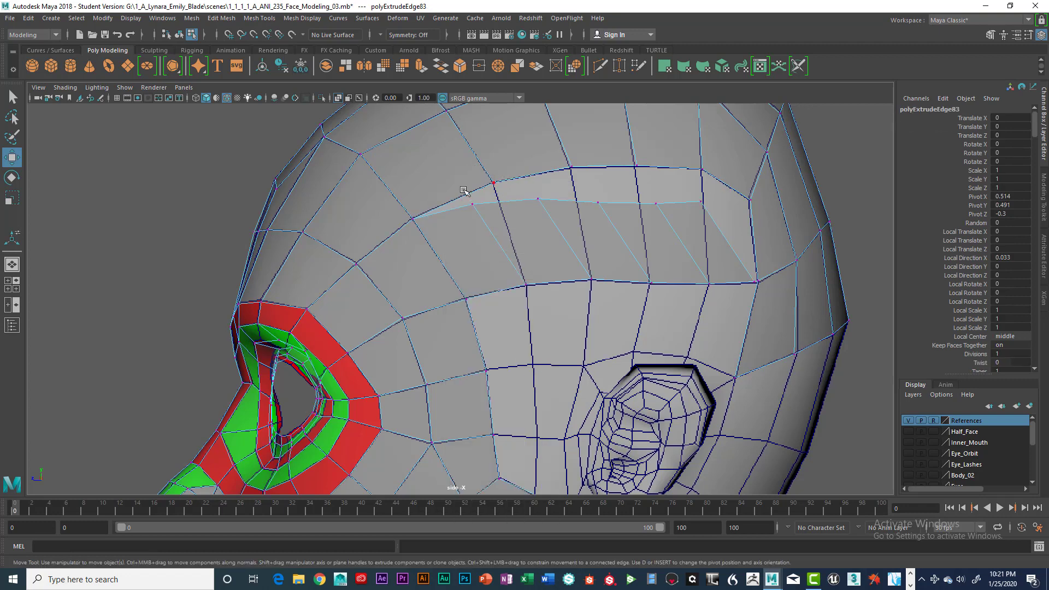
click(473, 205)
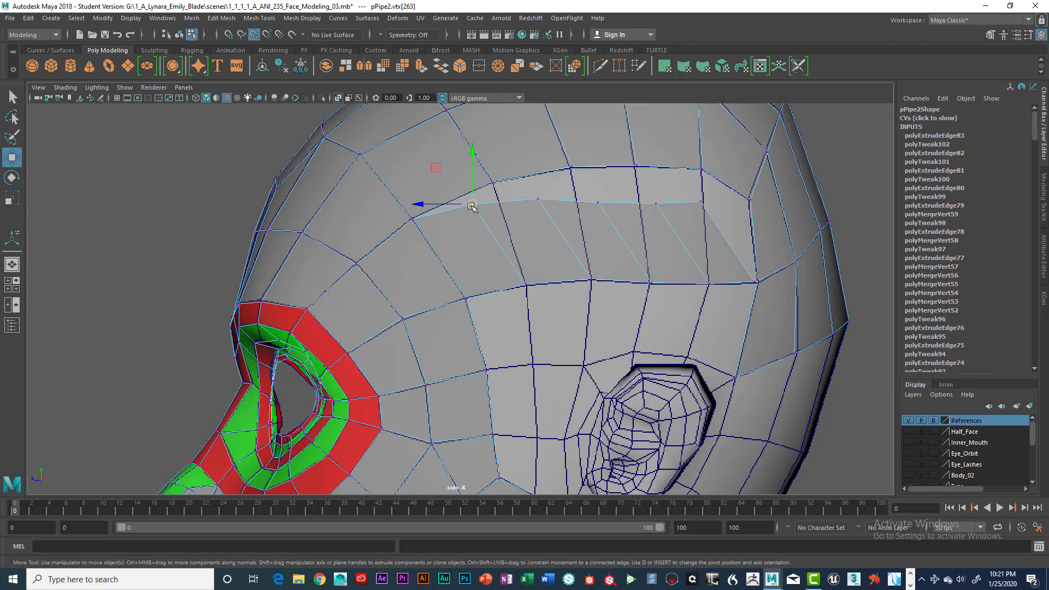
drag(473, 205, 750, 200)
click(540, 200)
click(599, 202)
click(655, 203)
click(701, 201)
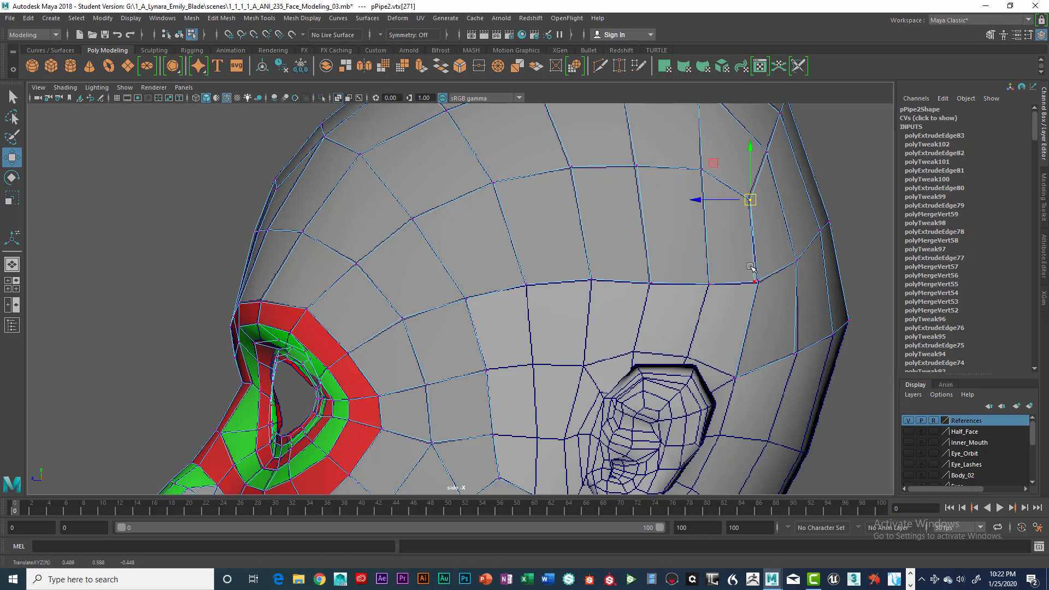
click(757, 283)
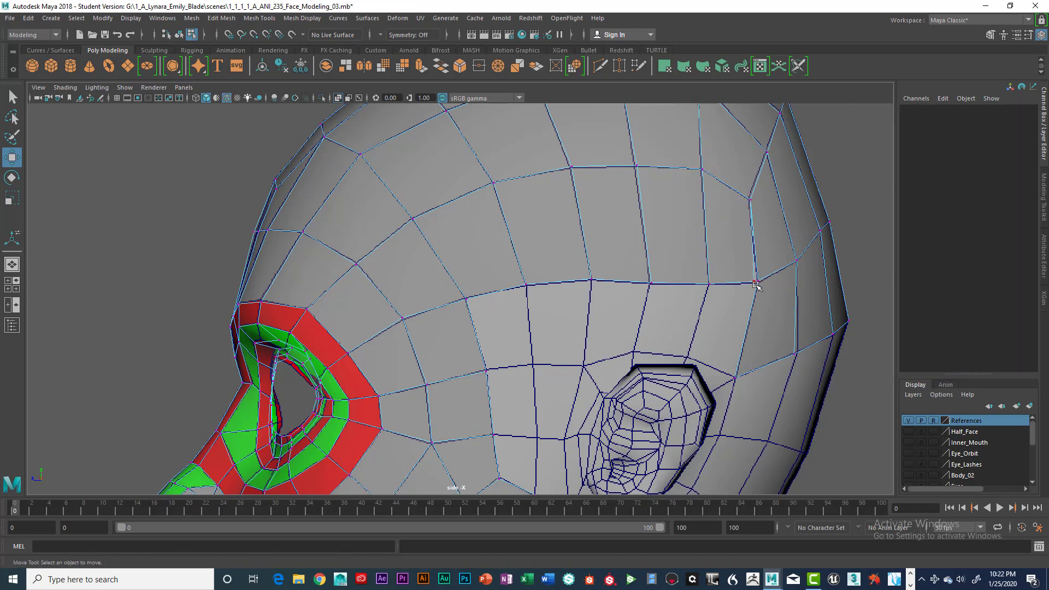
click(755, 283)
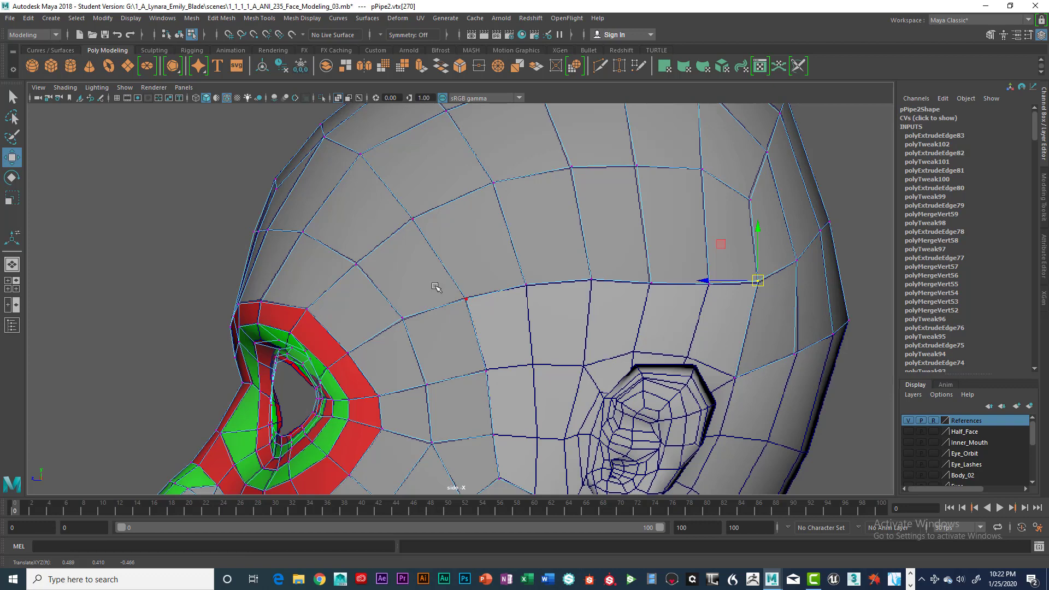
Merge to center each overlapping vertex group along the crown seam, from the temple corner back to the back strip.
click(437, 239)
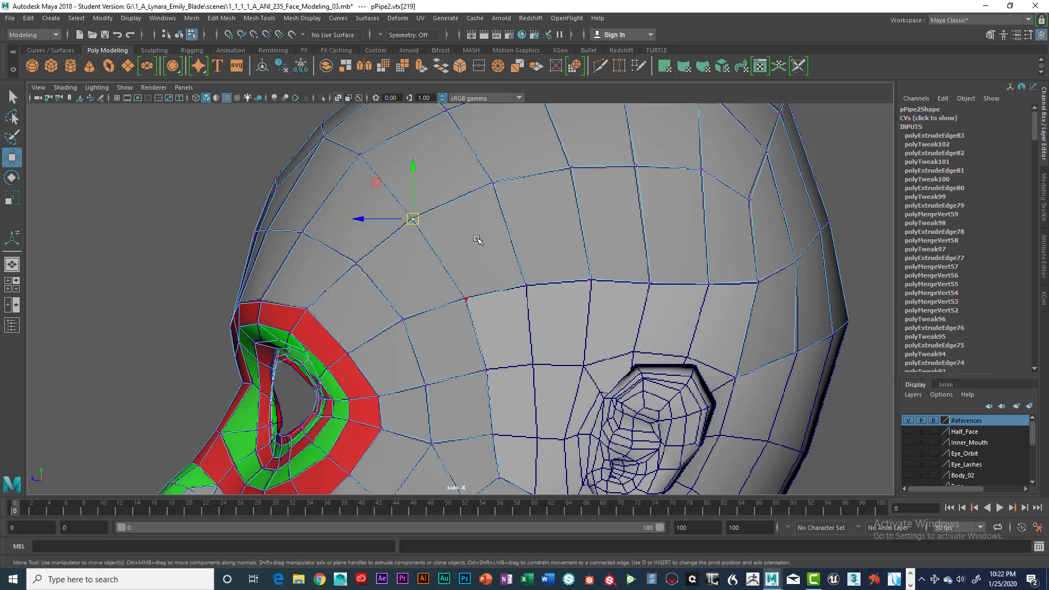
key(space)
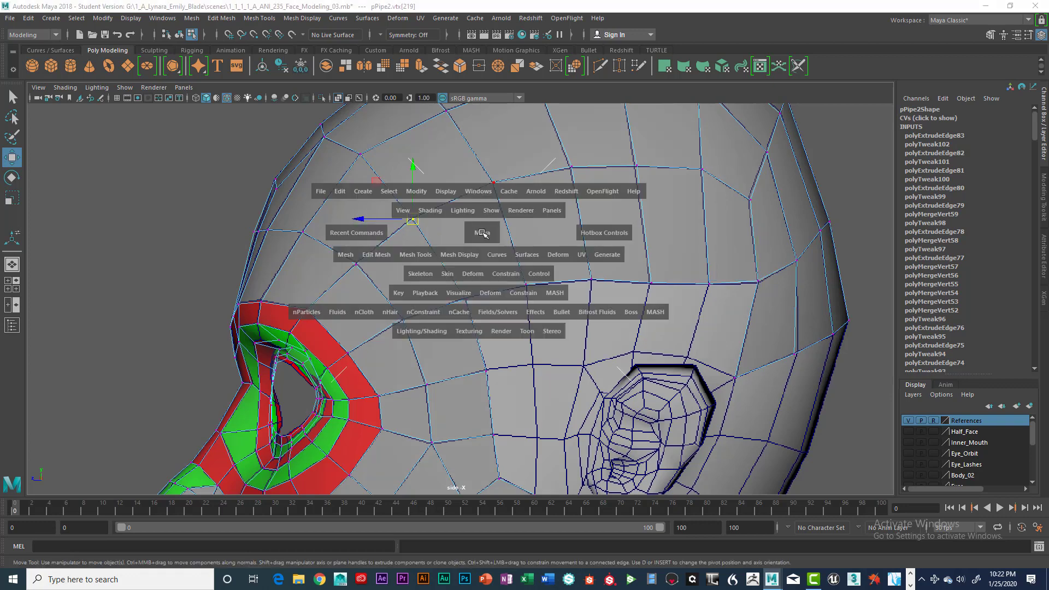
click(386, 255)
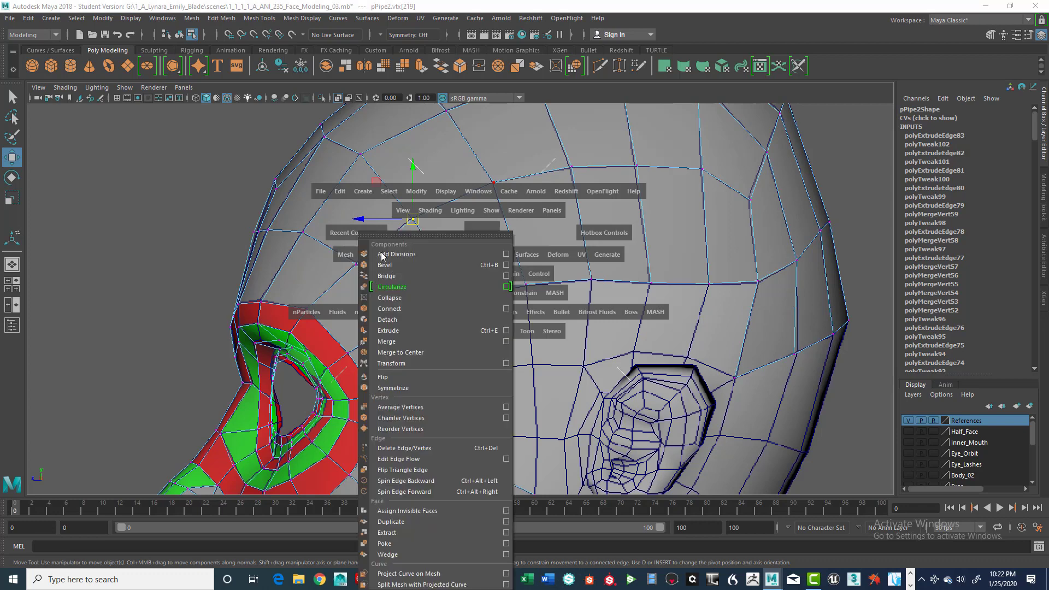
click(419, 353)
click(484, 176)
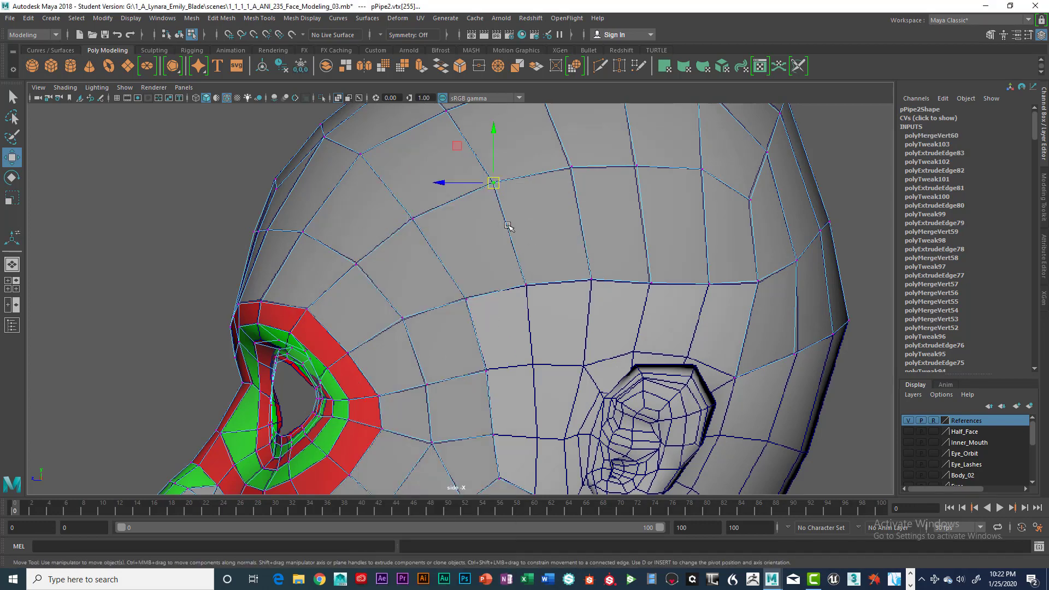
key(g)
drag(559, 149, 585, 186)
key(g)
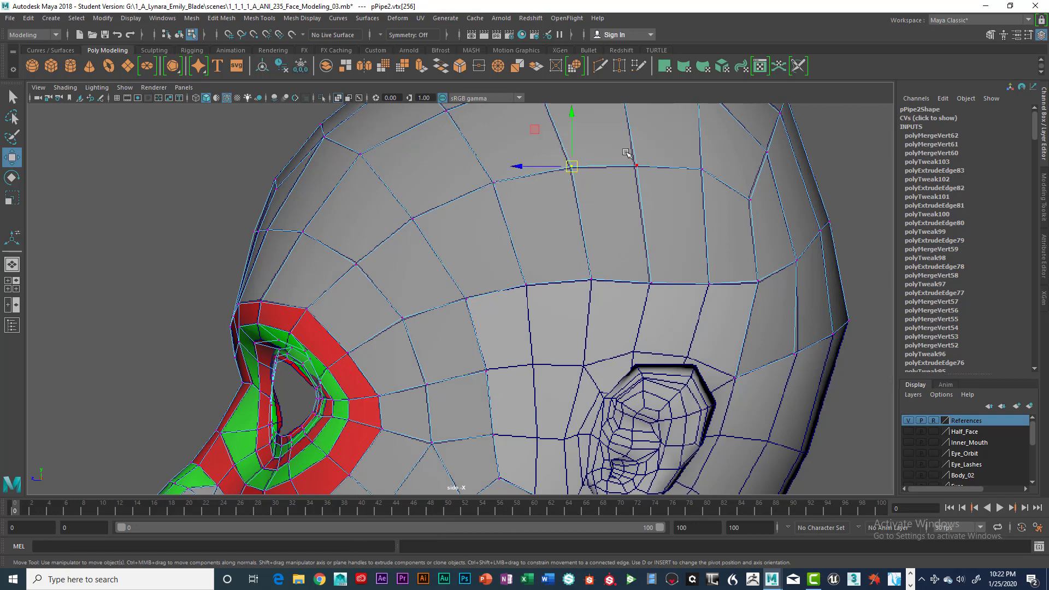
drag(626, 153, 650, 186)
key(g)
click(712, 187)
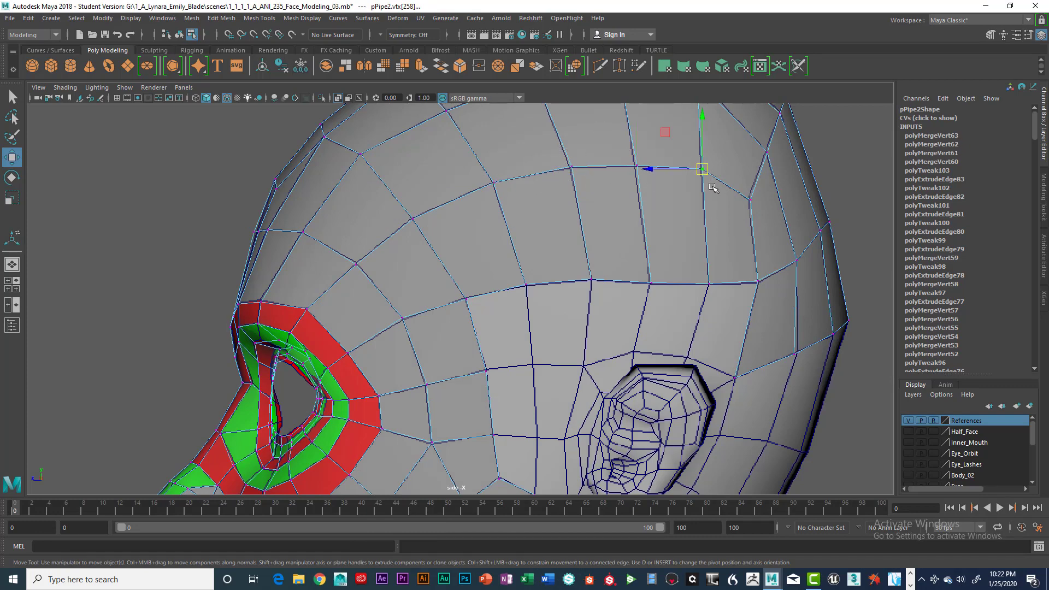
key(g)
drag(739, 184, 764, 228)
key(g)
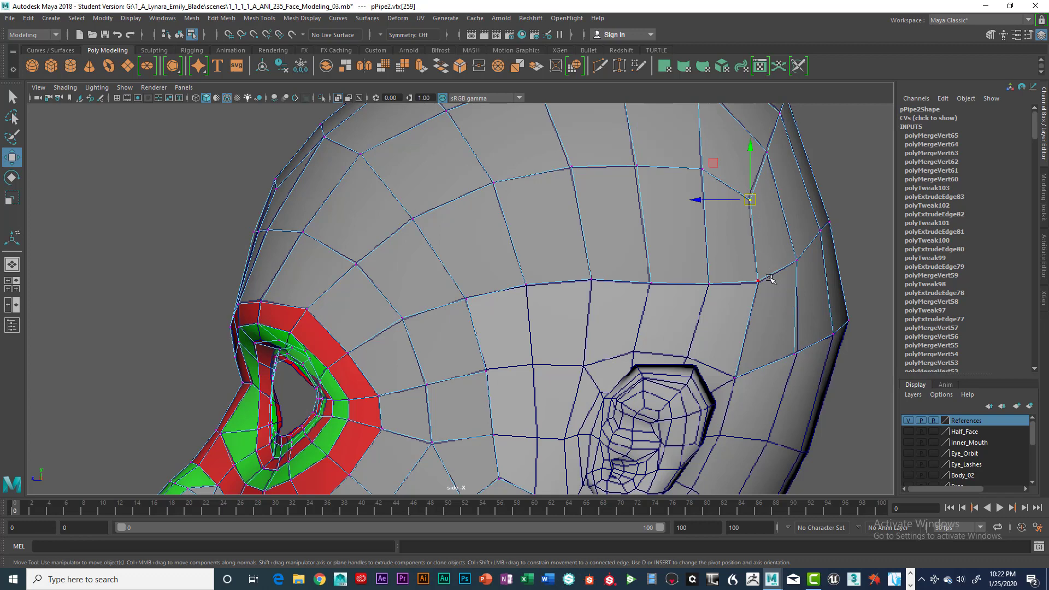
Merge to center the vertices at the back strip's corner and along the temple border up to the forehead.
drag(747, 267, 770, 306)
key(g)
drag(785, 246, 806, 280)
key(g)
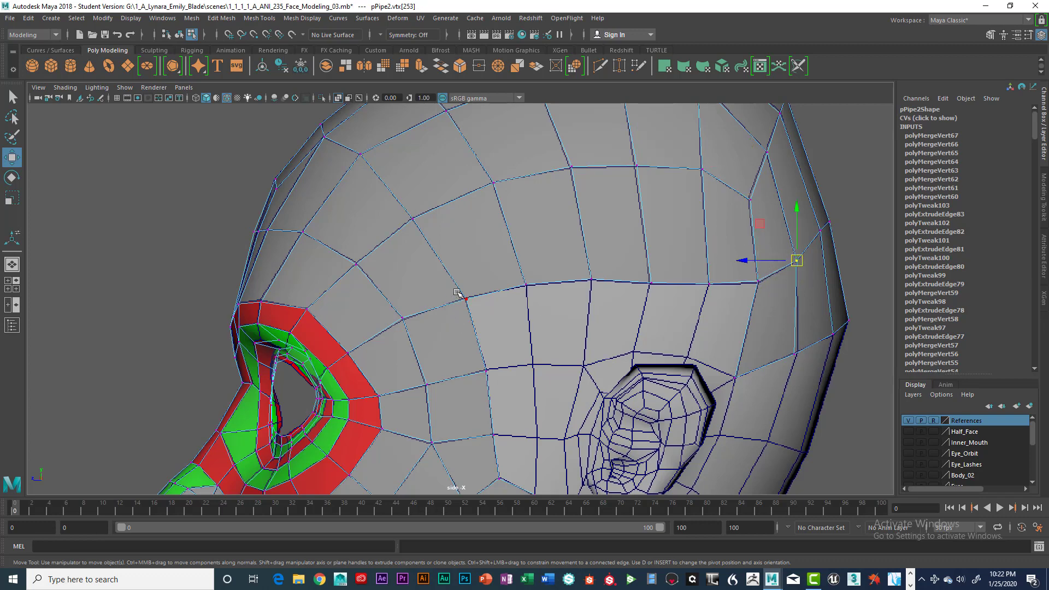
drag(456, 291, 480, 312)
key(g)
drag(392, 310, 419, 327)
key(g)
drag(346, 255, 370, 278)
key(g)
Examine the merged side strip and the remaining gap around the ear in the perspective view.
scroll(627, 298, down, 1)
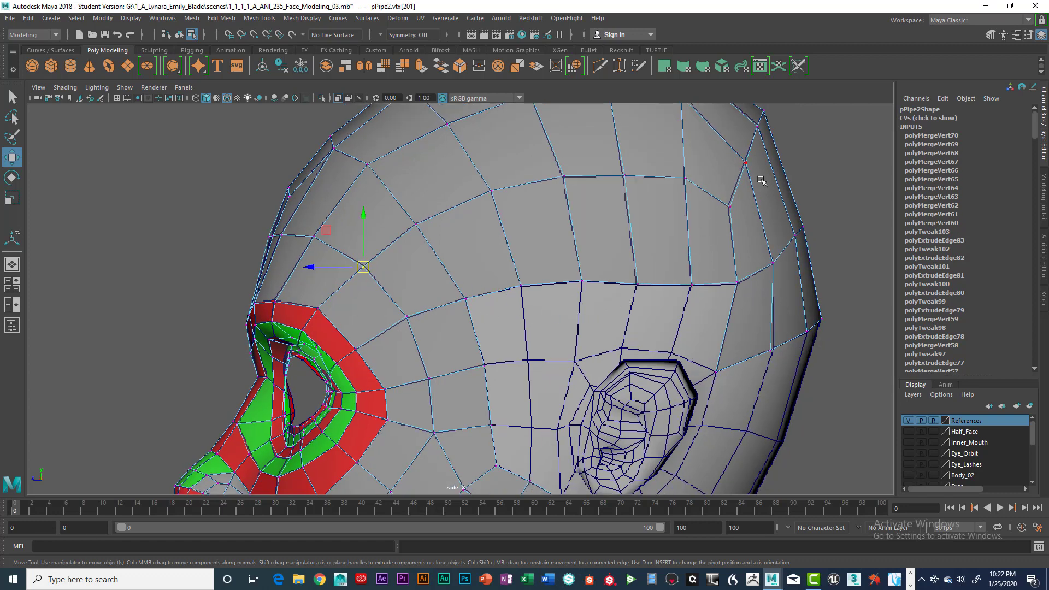
key(space)
key(space)
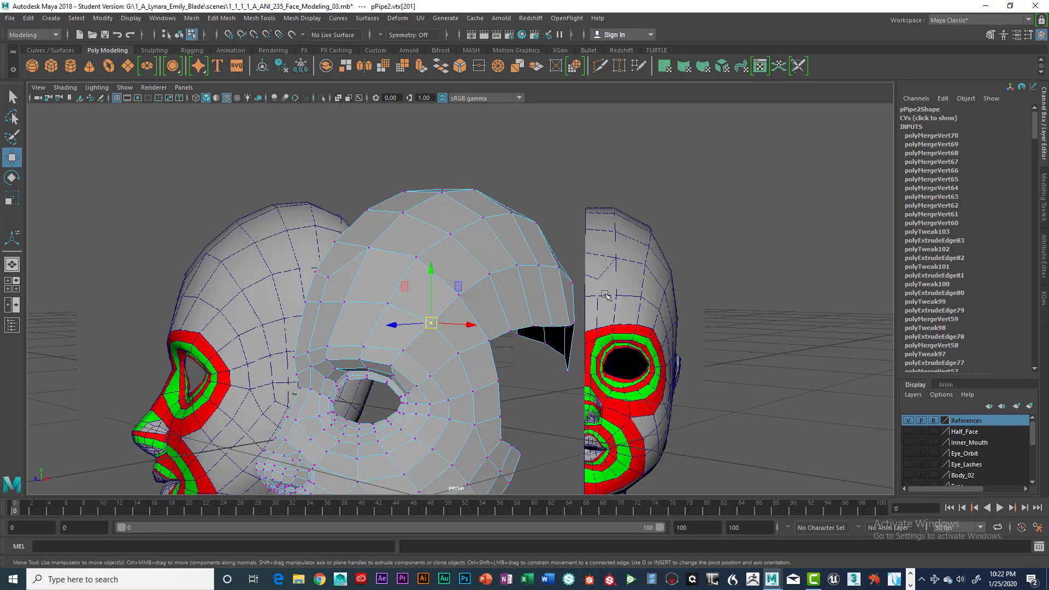
alt+drag(605, 295, 520, 298)
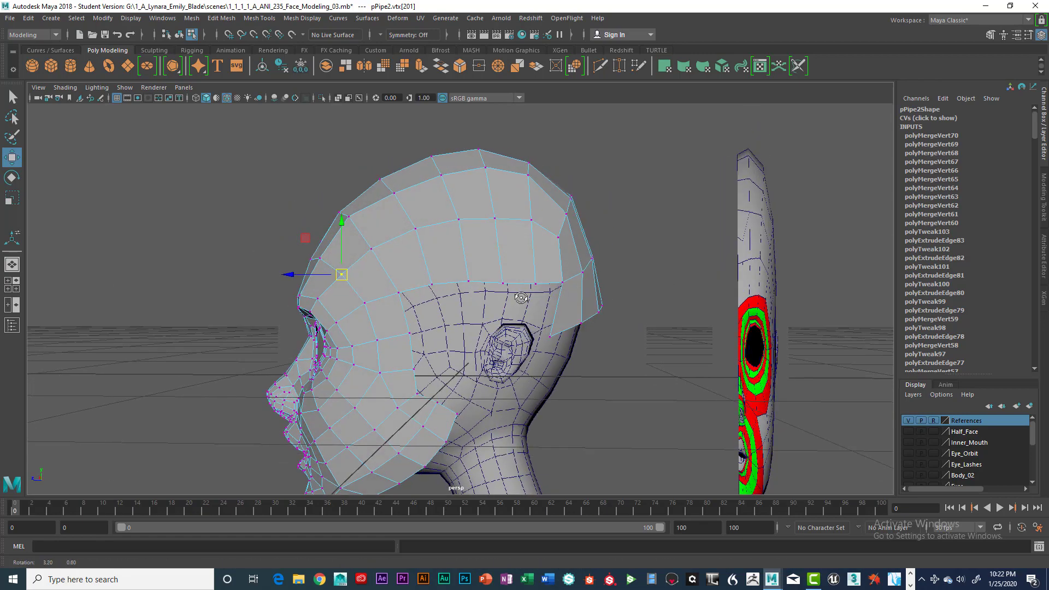
key(space)
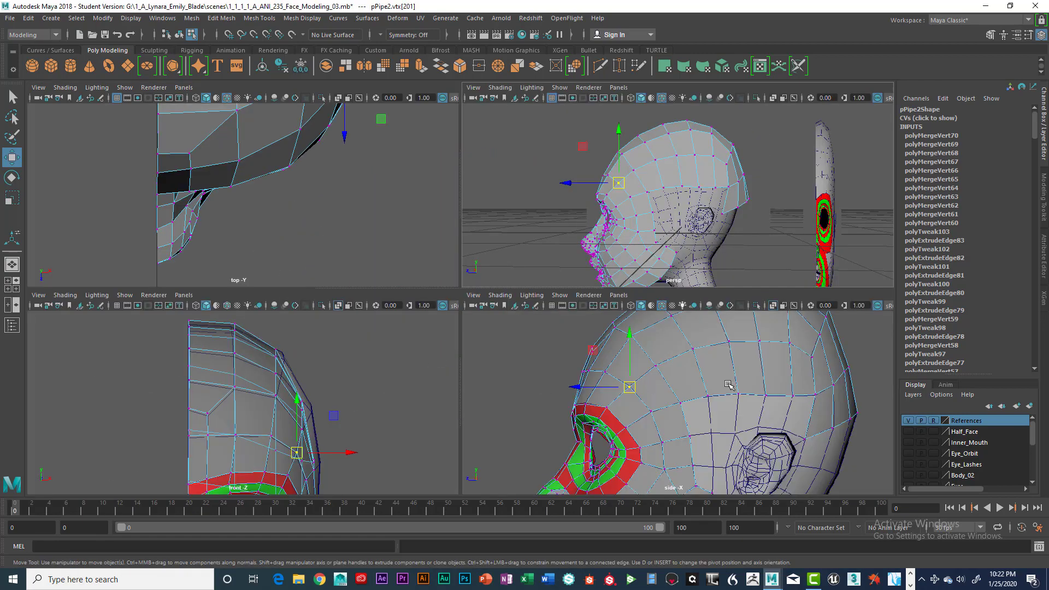
key(space)
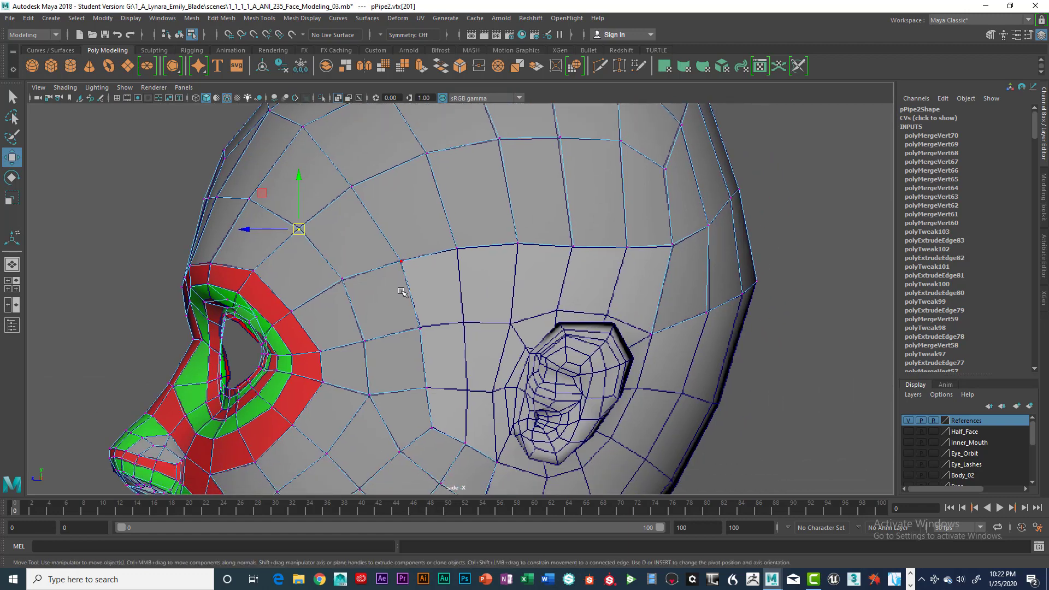
Extrude the open temple edge in front of the ear backward twice, placing each lower end on the next reference grid intersection.
right_drag(407, 295, 407, 234)
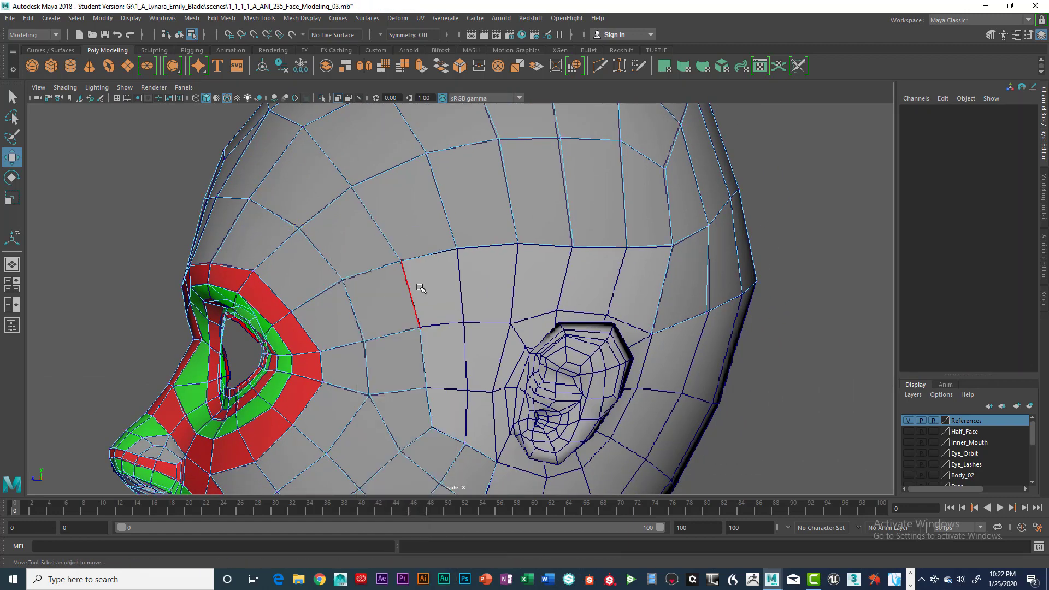
click(412, 293)
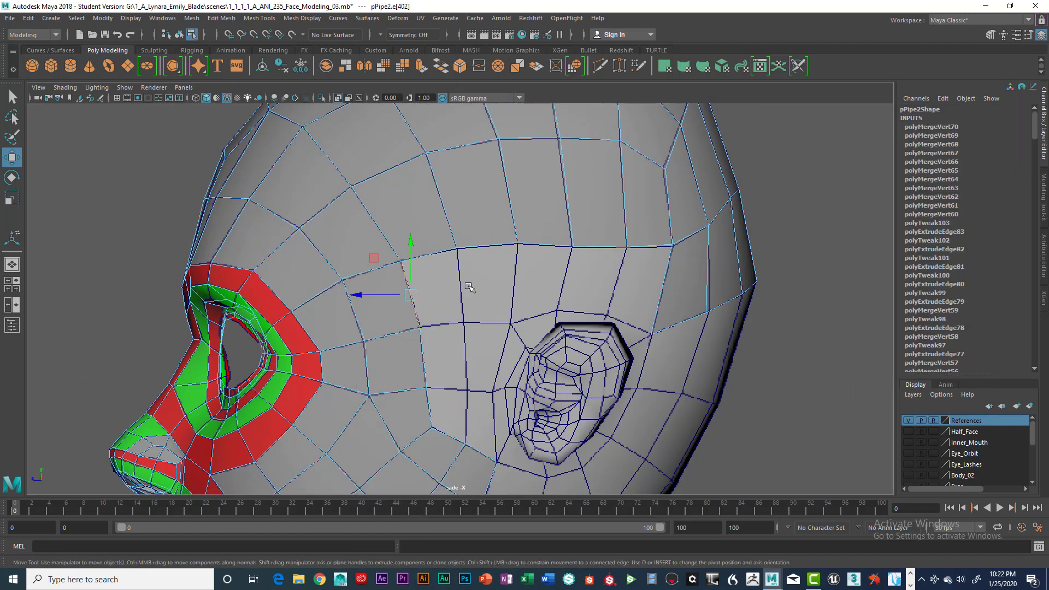
key(ctrl+e)
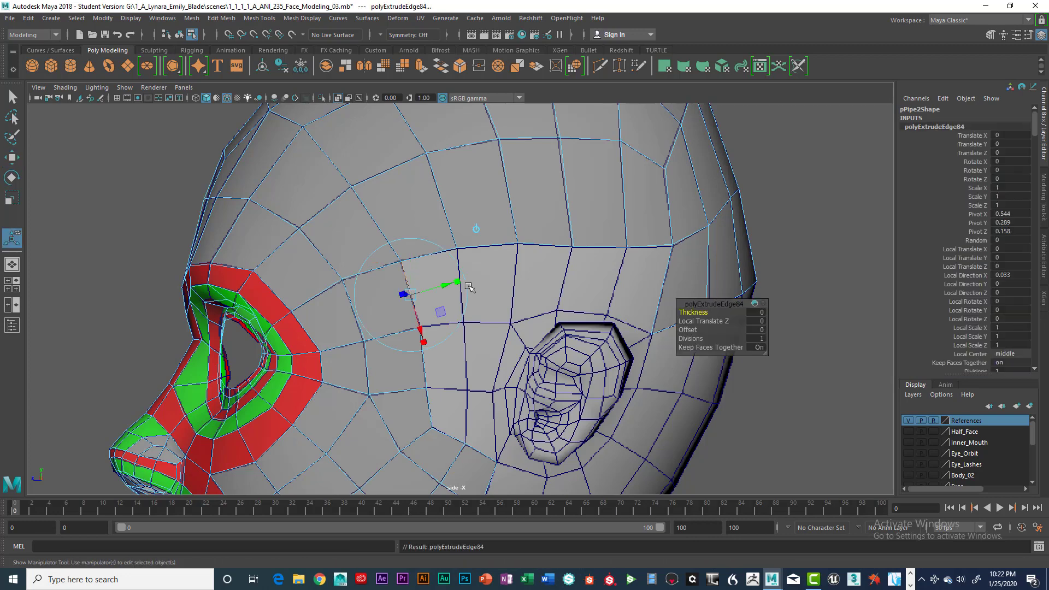
key(w)
drag(402, 294, 456, 290)
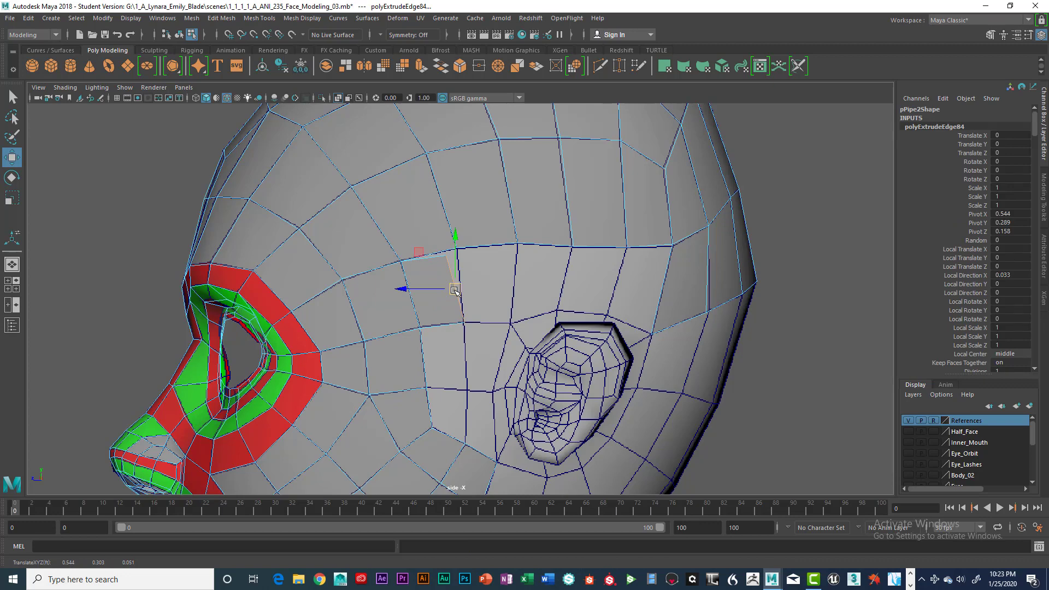
key(ctrl+e)
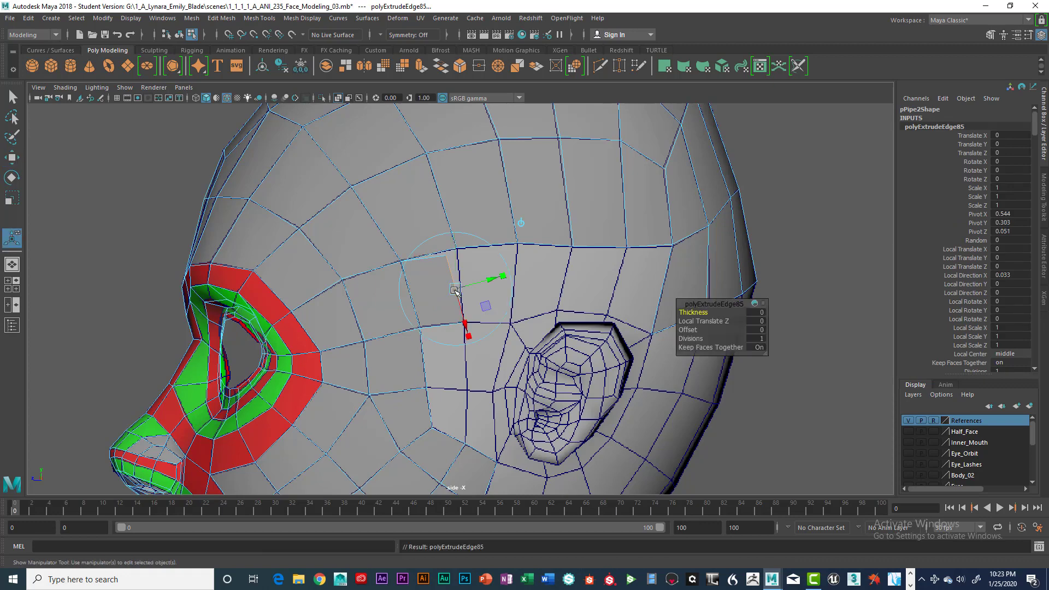
key(w)
drag(456, 287, 500, 287)
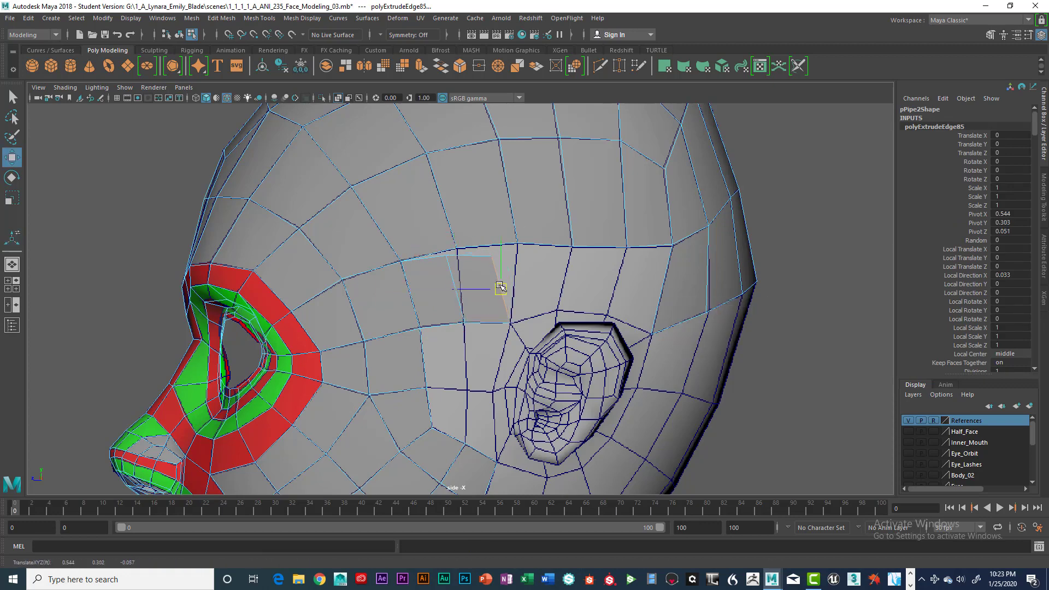
Extrude three more faces backward over the top of the ear, following the reference grid to the back strip's lower corner.
key(ctrl+e)
key(w)
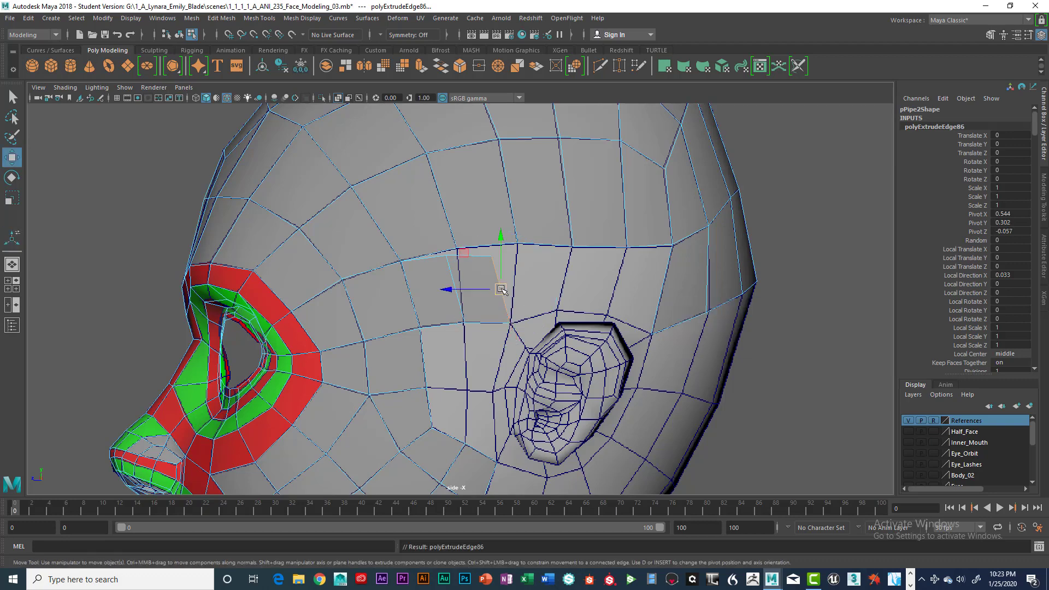
drag(506, 285, 550, 275)
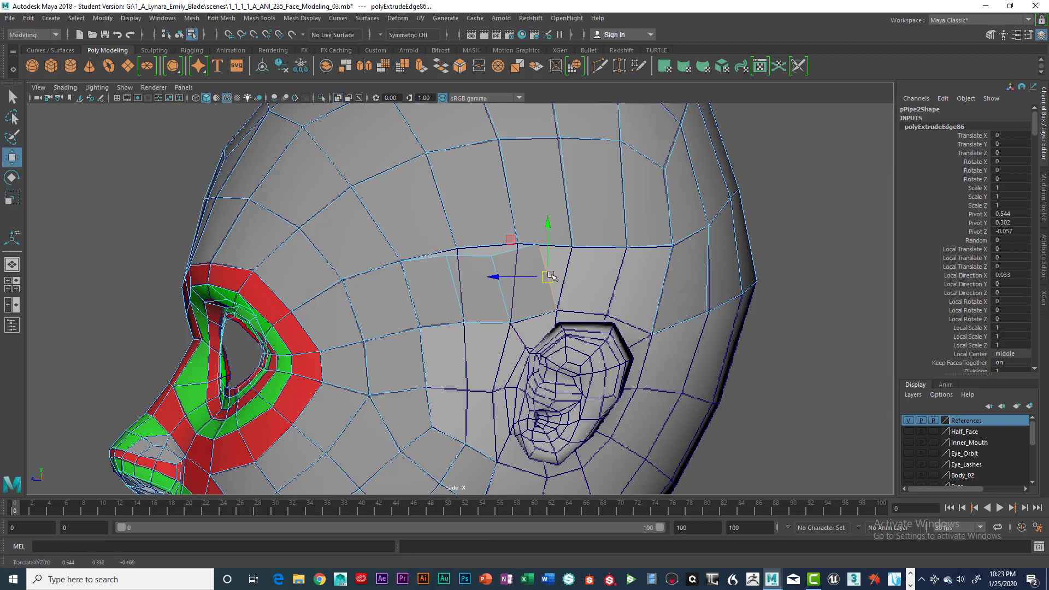
key(ctrl+e)
key(w)
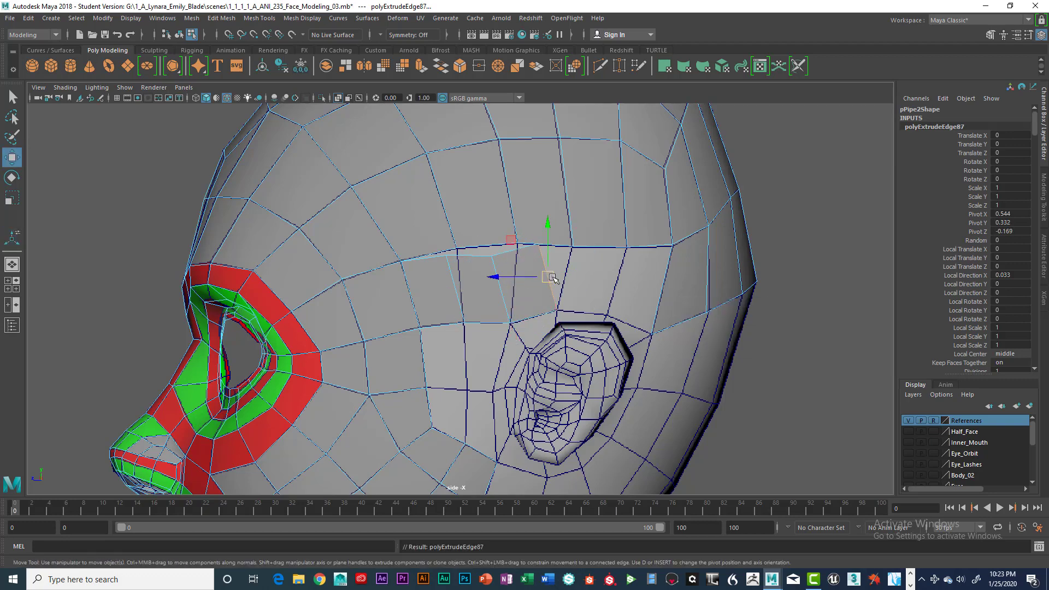
drag(550, 276, 639, 301)
key(ctrl+e)
key(w)
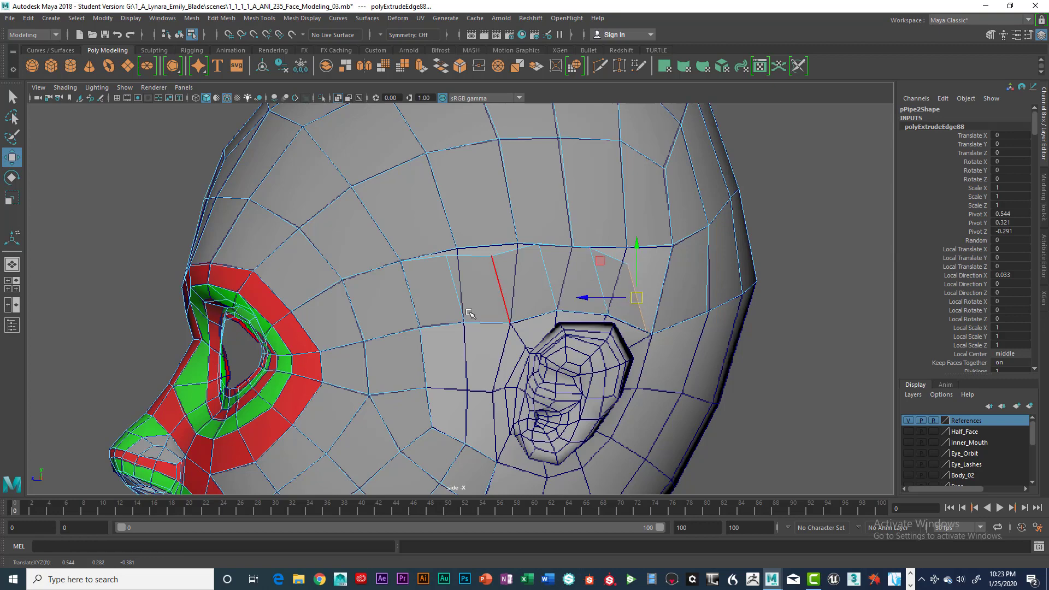
Snap the free upper vertices of the above-ear strip onto the matching vertices of the strip above and the back strip.
right_drag(433, 255, 407, 259)
click(446, 257)
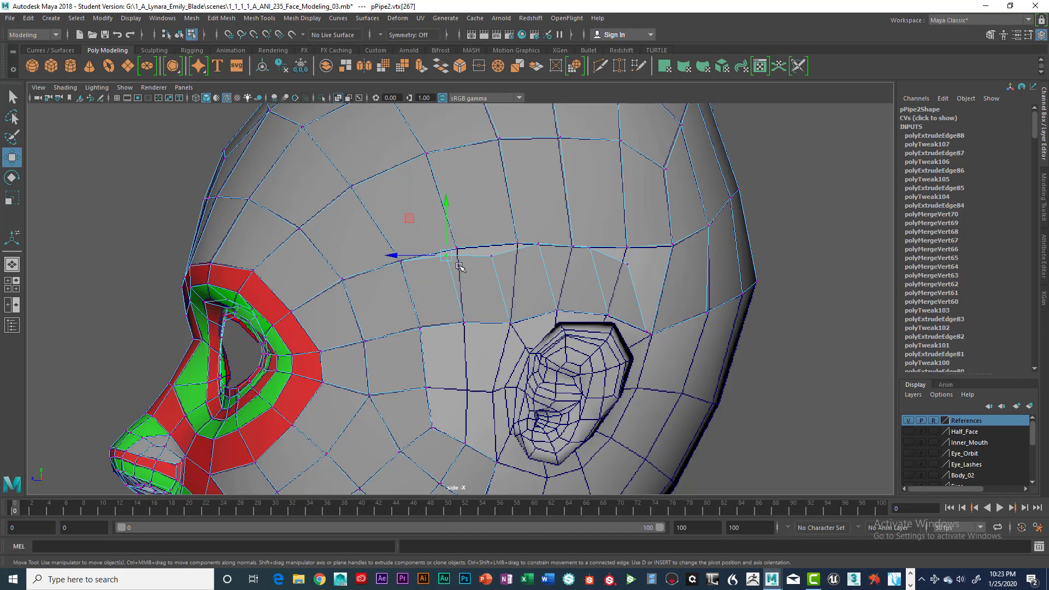
click(491, 256)
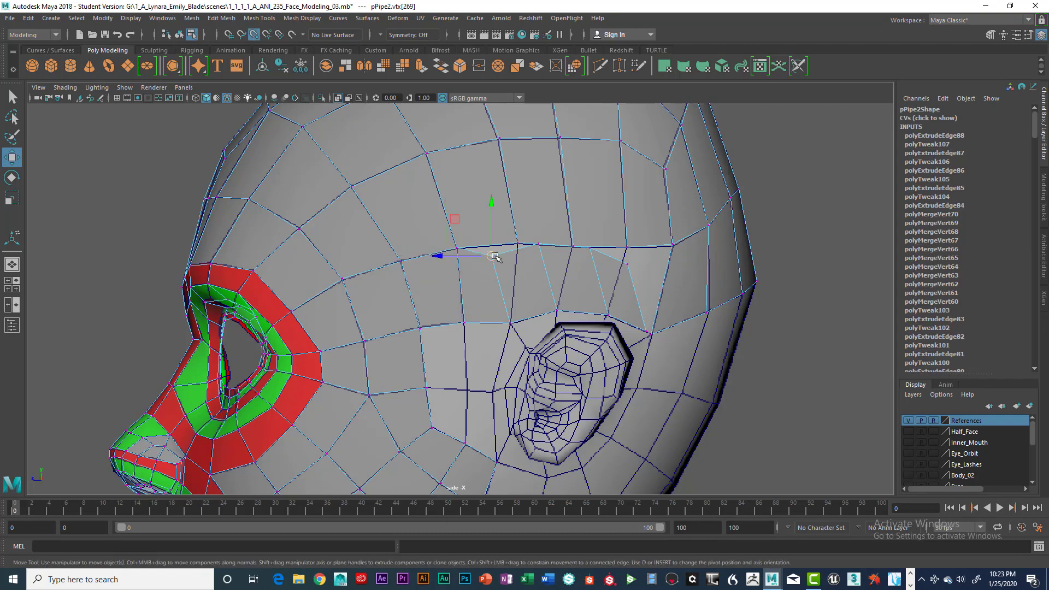
click(517, 244)
click(538, 243)
click(573, 246)
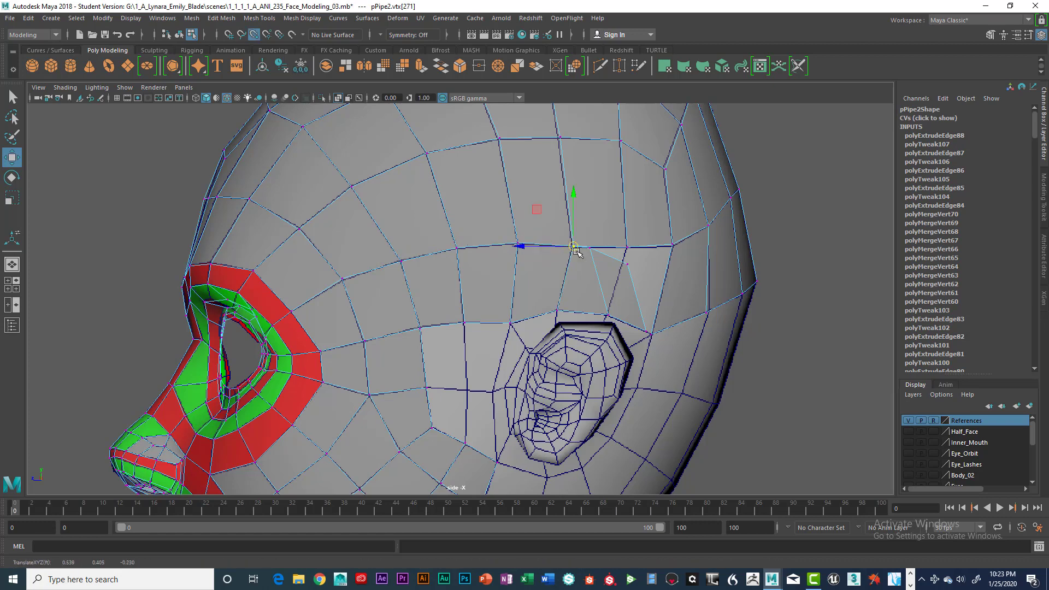
click(590, 247)
click(627, 264)
drag(626, 266, 672, 246)
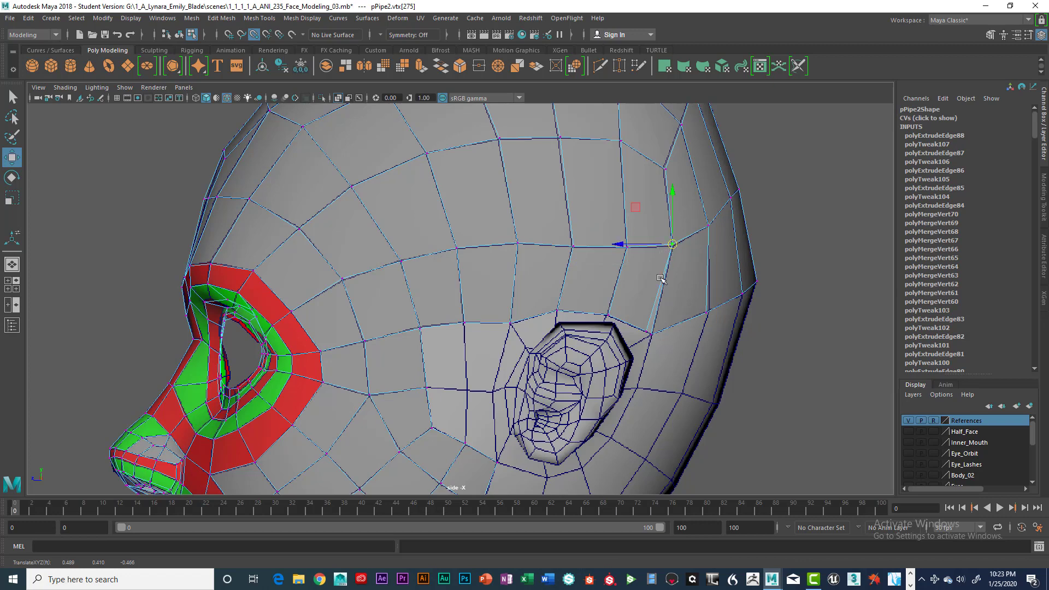
Snap the above-ear strip's lower rear vertex onto the back strip's lower corner vertex behind the ear.
scroll(654, 288, up, 2)
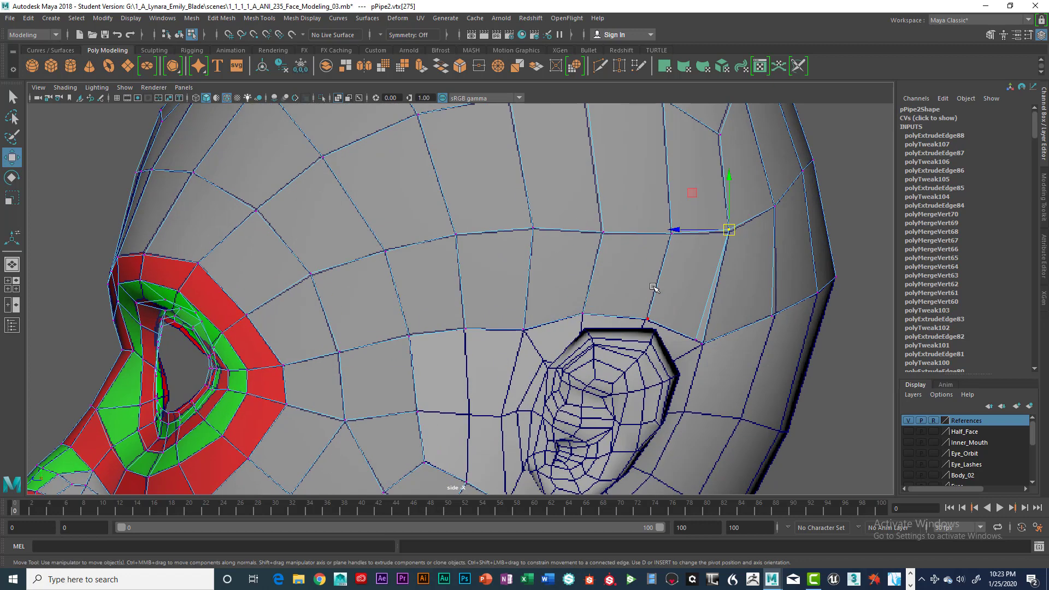
alt+middle_drag(642, 277, 468, 200)
scroll(481, 213, up, 2)
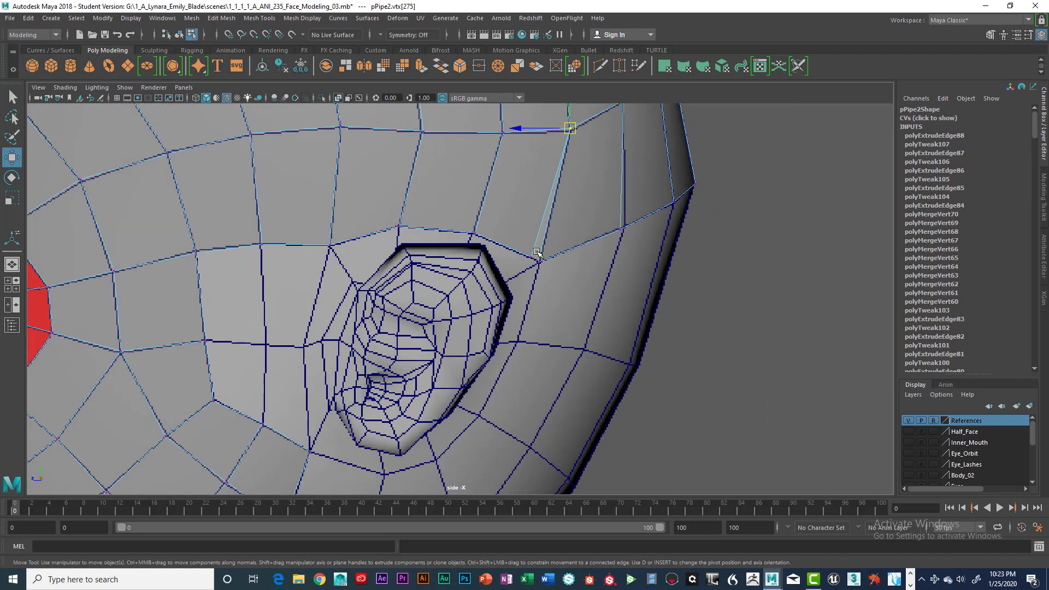
drag(526, 240, 545, 252)
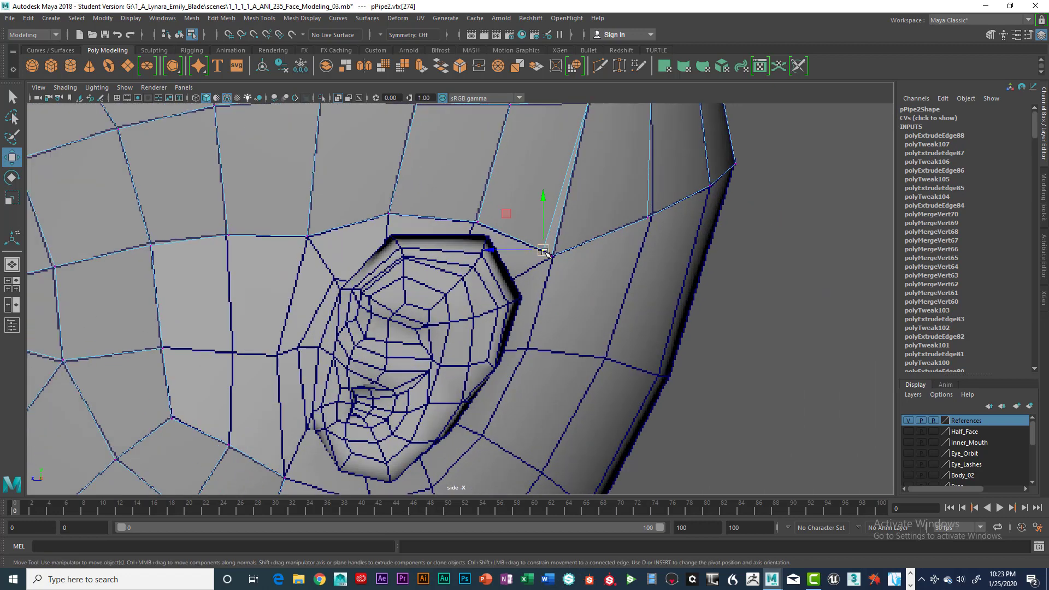
scroll(524, 256, down, 4)
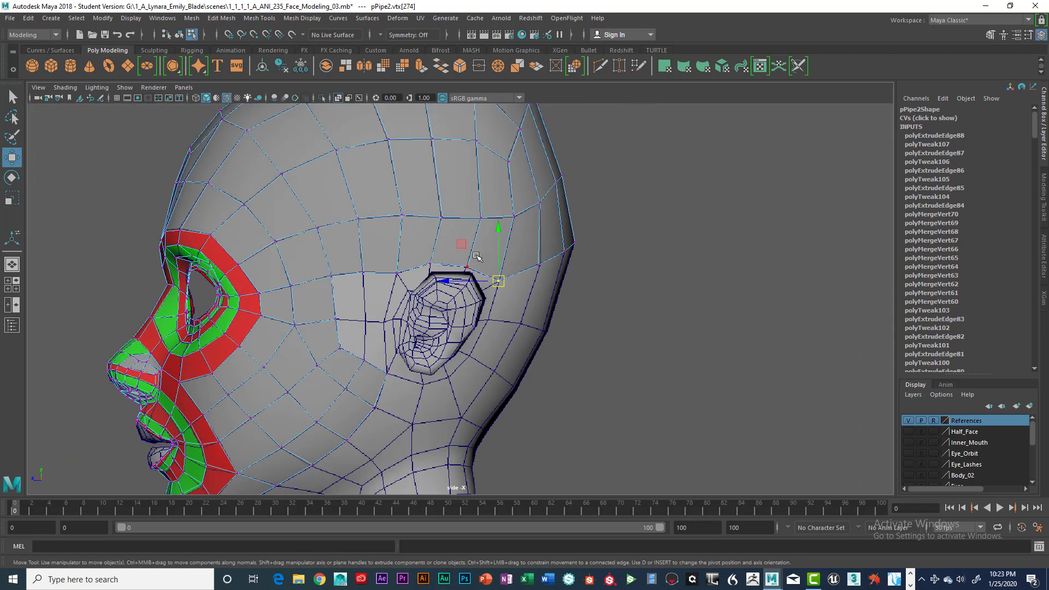
Merge the overlapping vertices at the three front points of the seam between the above-ear strip and the strip above.
scroll(476, 257, up, 3)
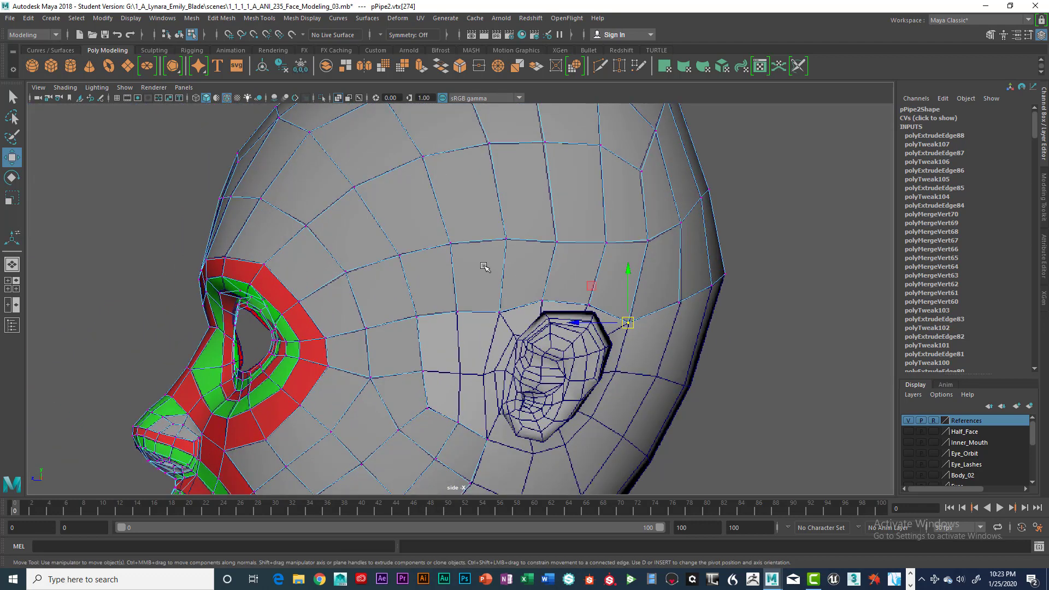
click(385, 288)
key(space)
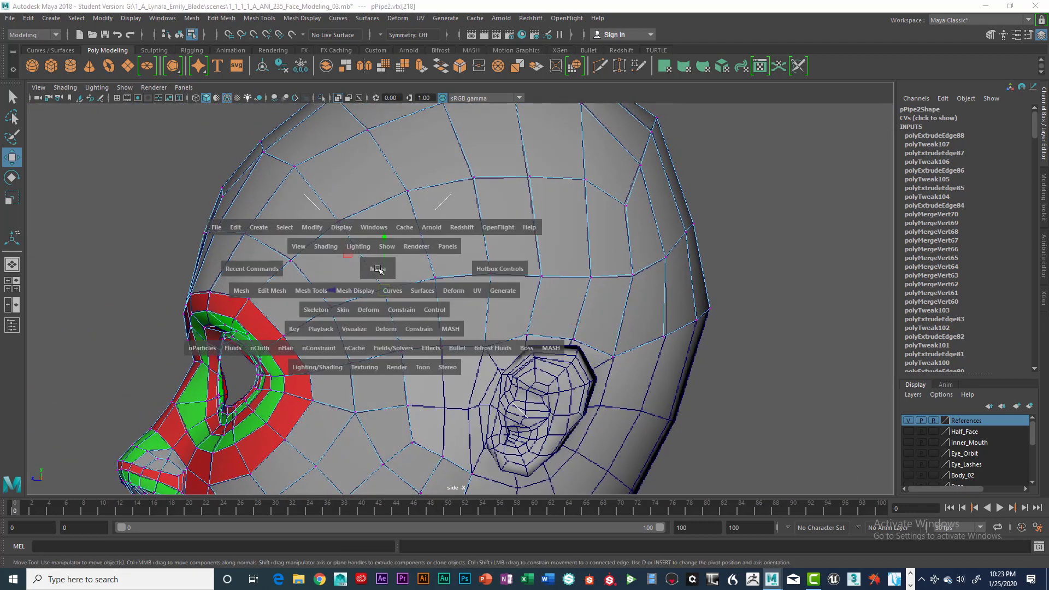
drag(273, 290, 303, 355)
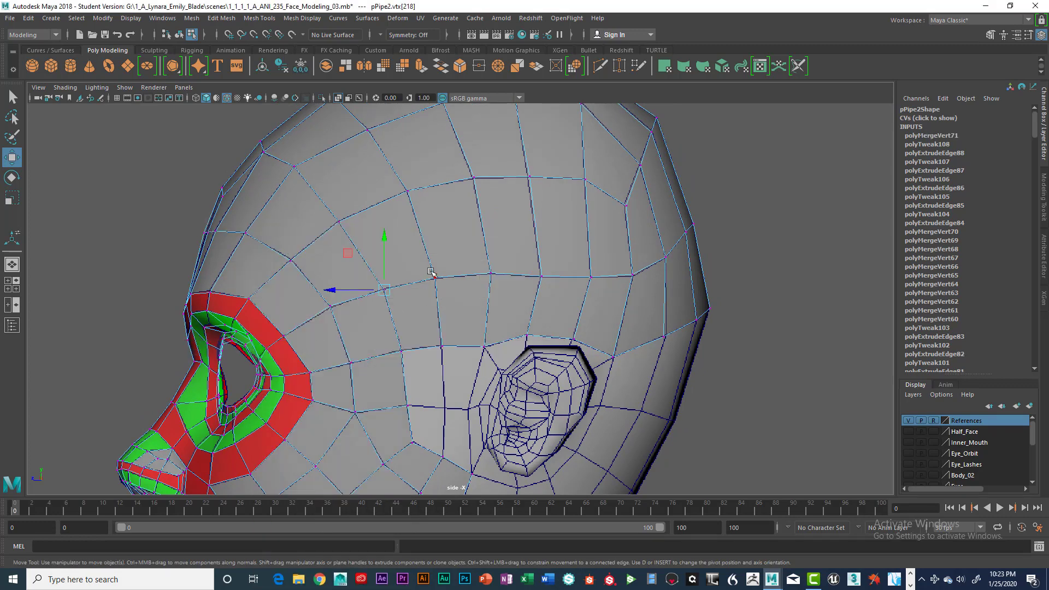
click(434, 277)
key(space)
drag(336, 313, 340, 352)
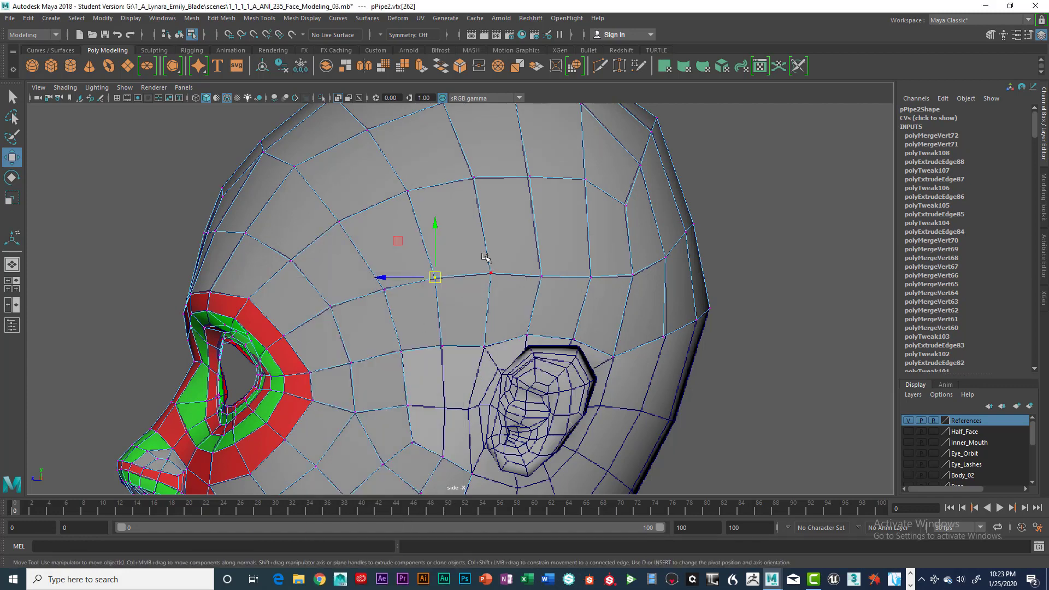
click(490, 272)
key(g)
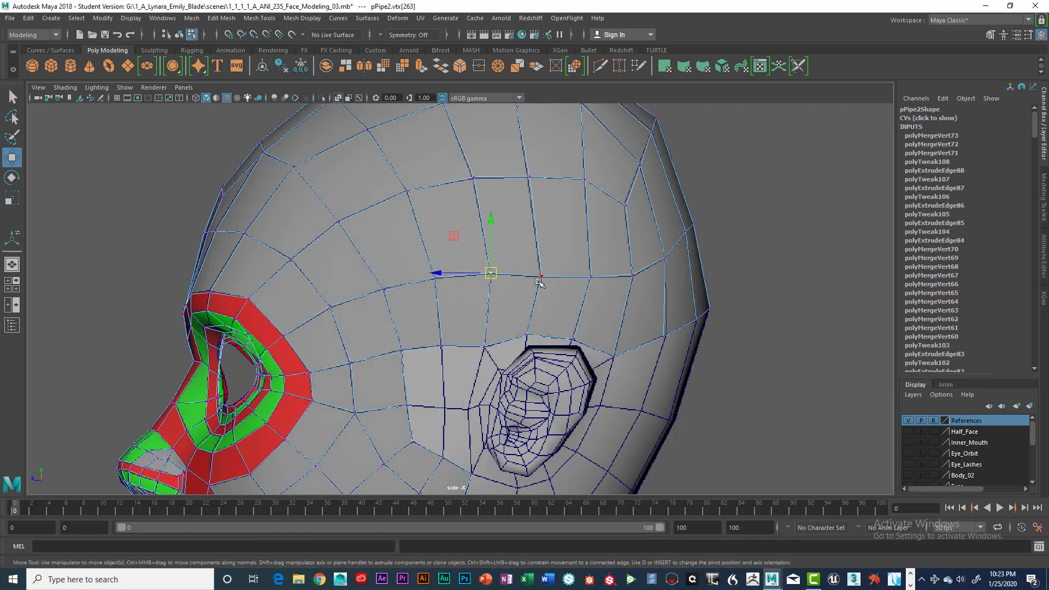
Merge the remaining overlapping vertices toward the back of the above-ear strip, including its lower rear vertices behind the ear.
drag(529, 262, 552, 290)
key(g)
drag(581, 259, 641, 285)
key(g)
key(g)
drag(657, 251, 676, 278)
key(g)
drag(659, 319, 673, 349)
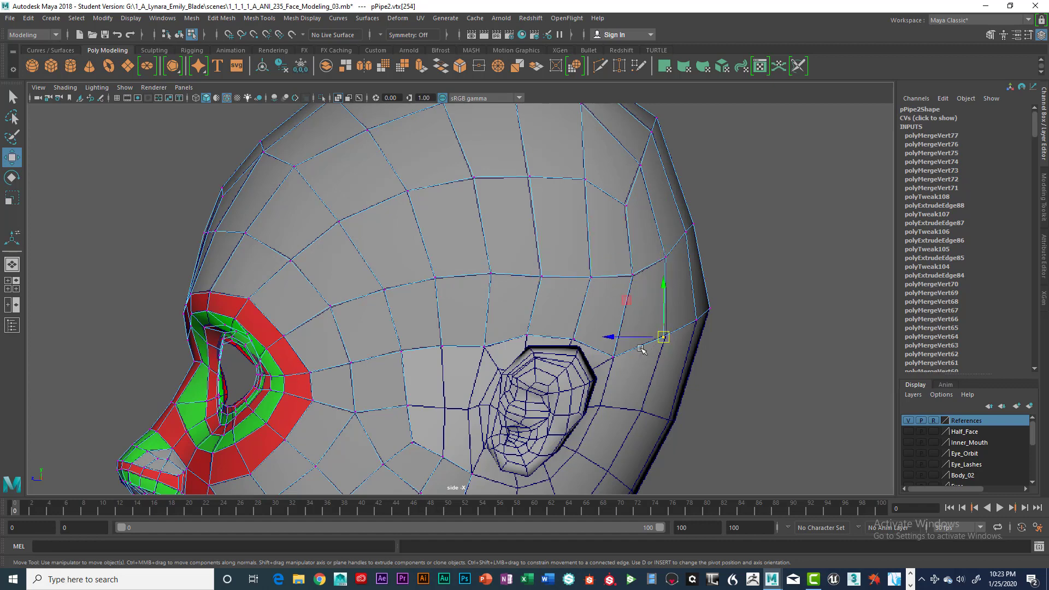
key(g)
drag(601, 344, 622, 369)
key(g)
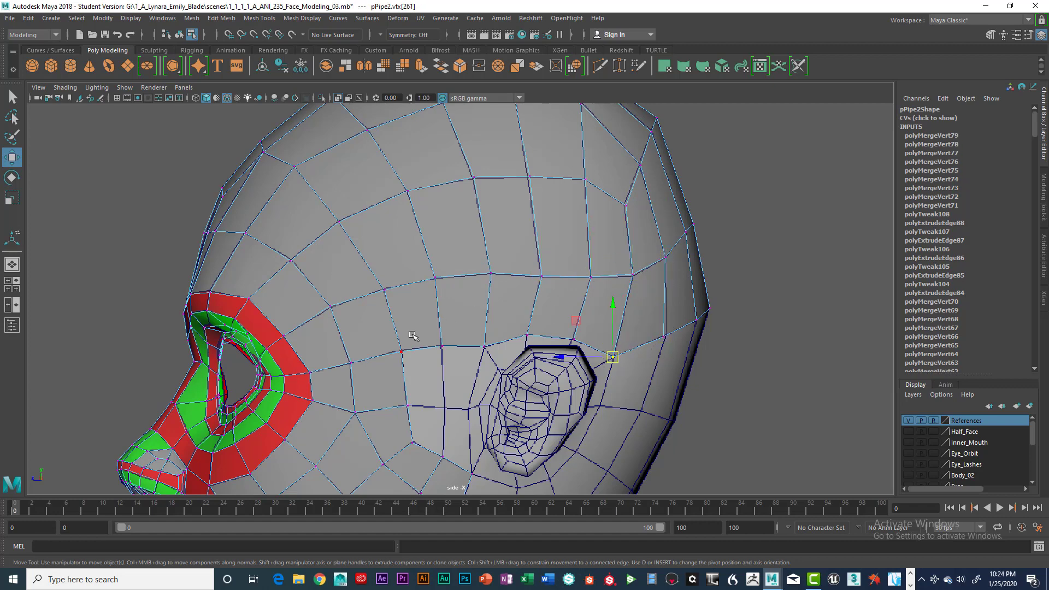
Extrude the two open cheek edges in front of the ear backward to the next vertical line of the reference grid.
scroll(431, 328, down, 3)
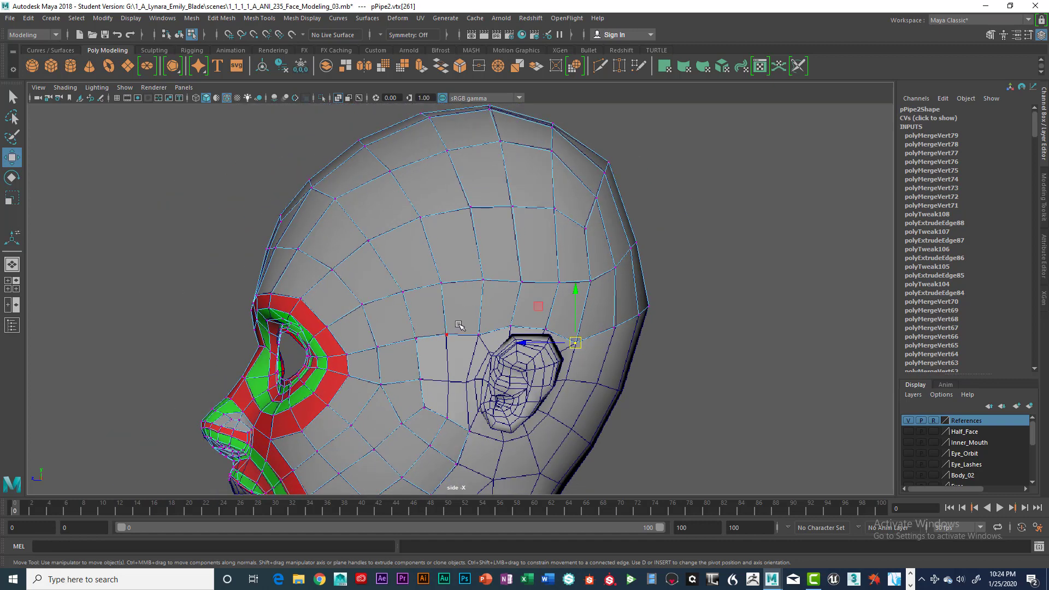
alt+middle_drag(458, 326, 451, 289)
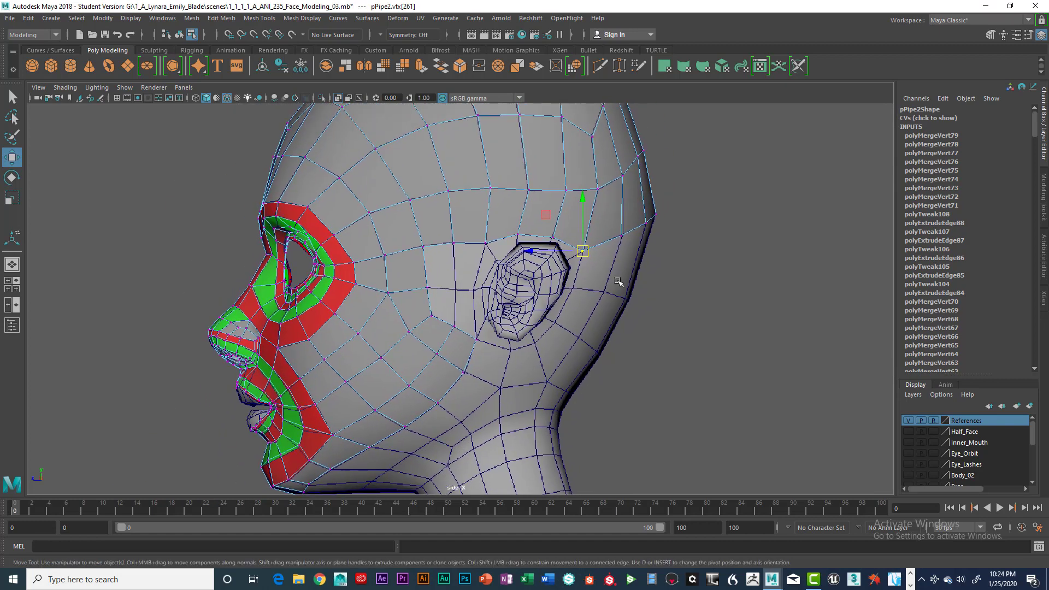
key(super)
key(super)
scroll(455, 306, up, 5)
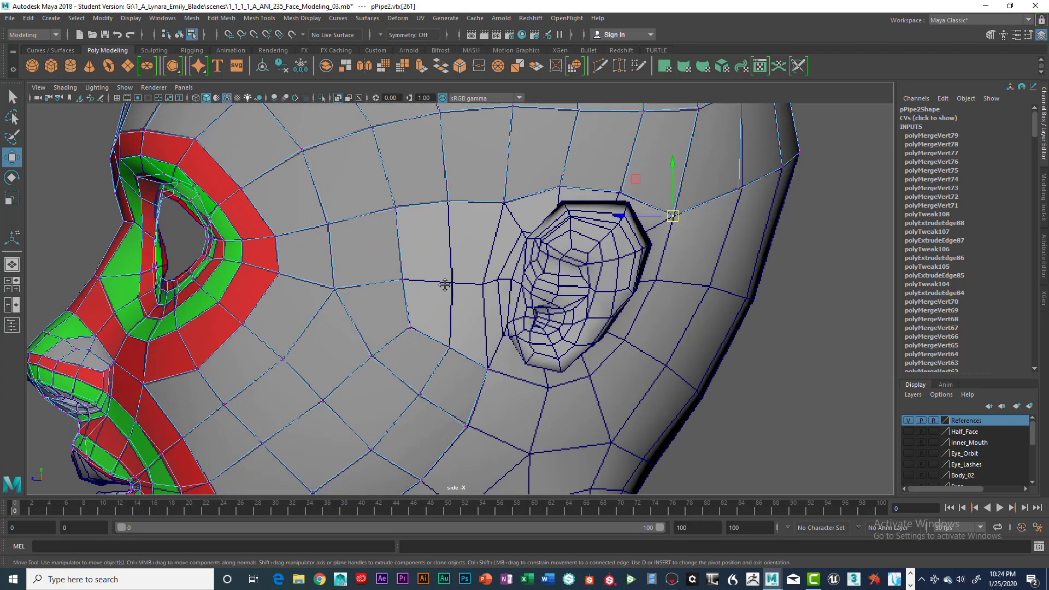
scroll(449, 277, down, 1)
right_drag(435, 265, 433, 233)
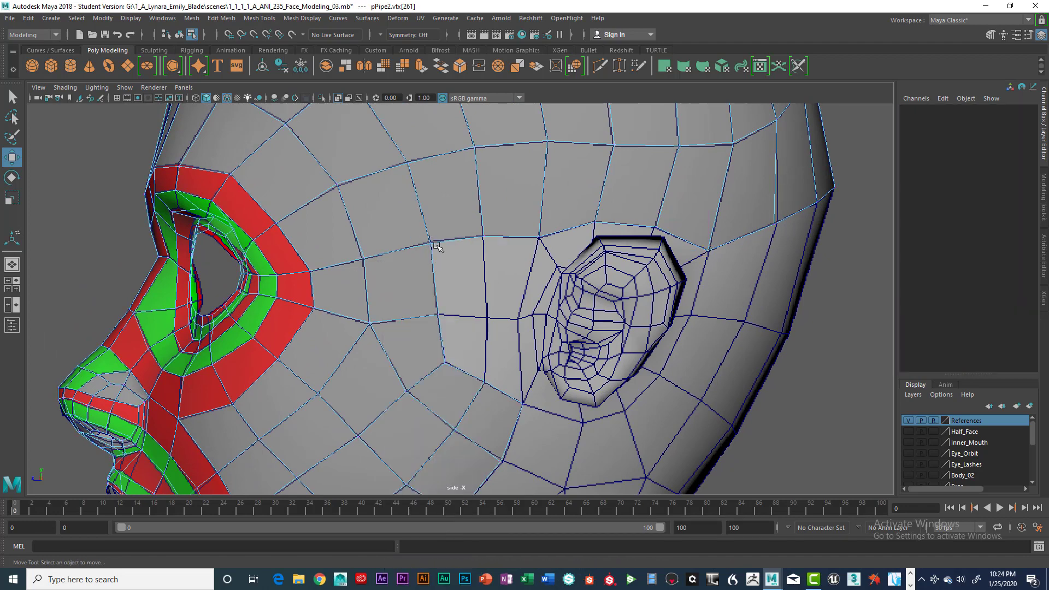
click(437, 286)
shift+click(440, 332)
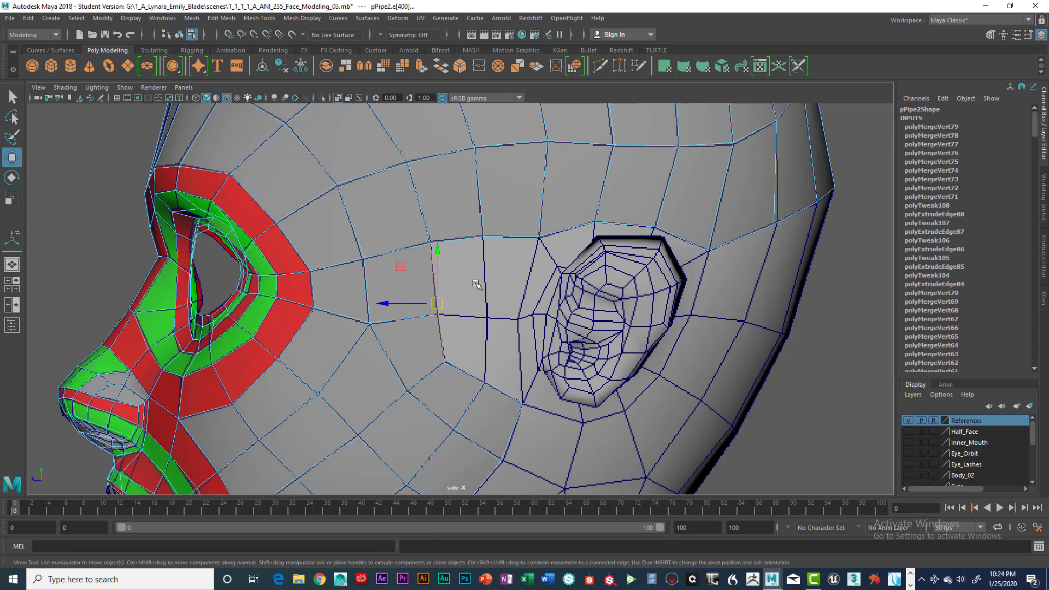
key(ctrl+e)
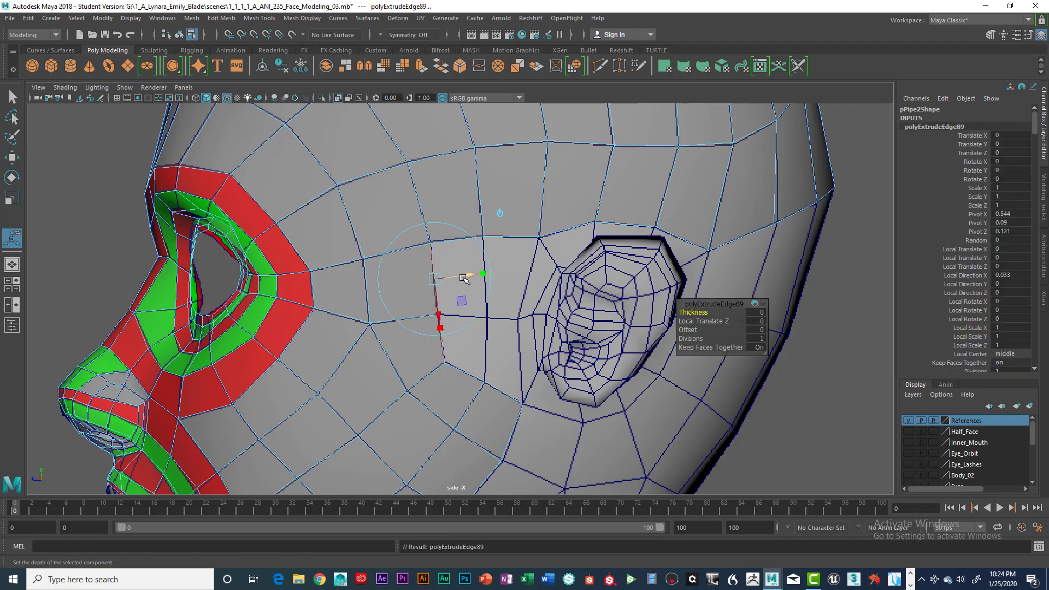
key(w)
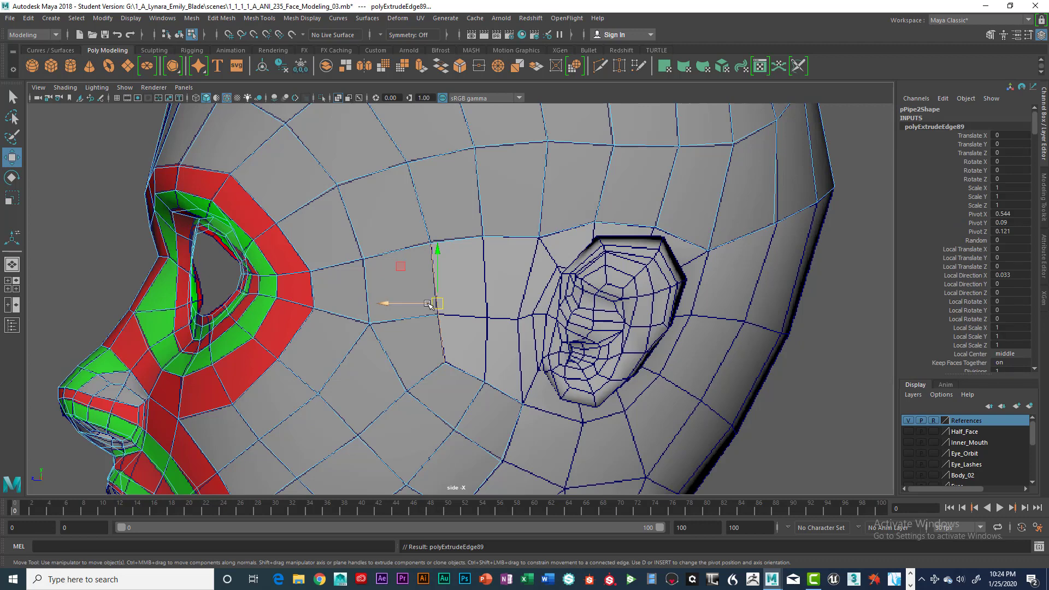
drag(434, 301, 475, 301)
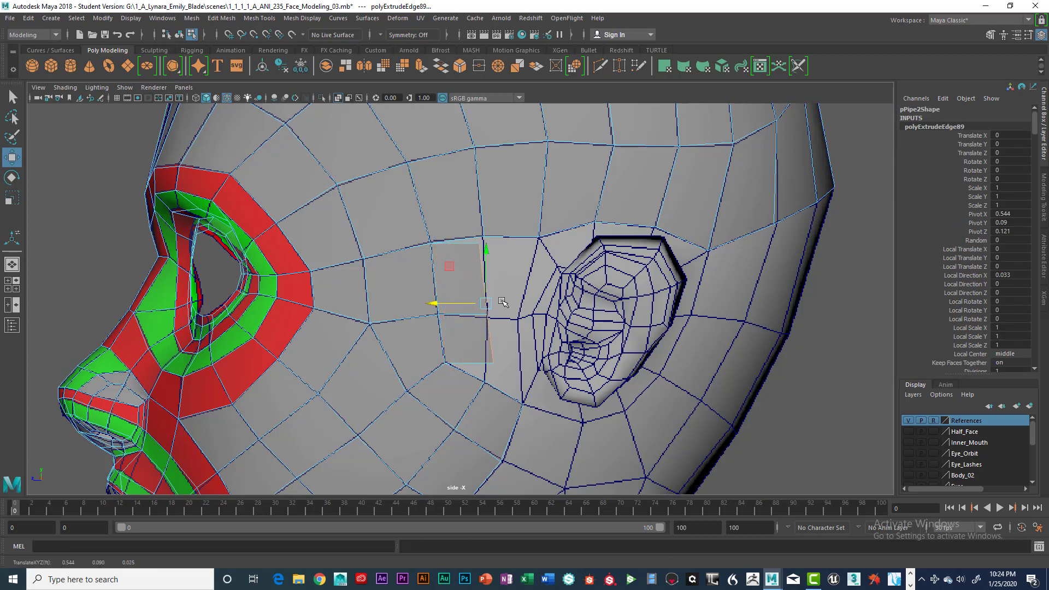
Extrude the same two edges backward once more, up to the reference loop just in front of the ear.
key(ctrl+e)
key(w)
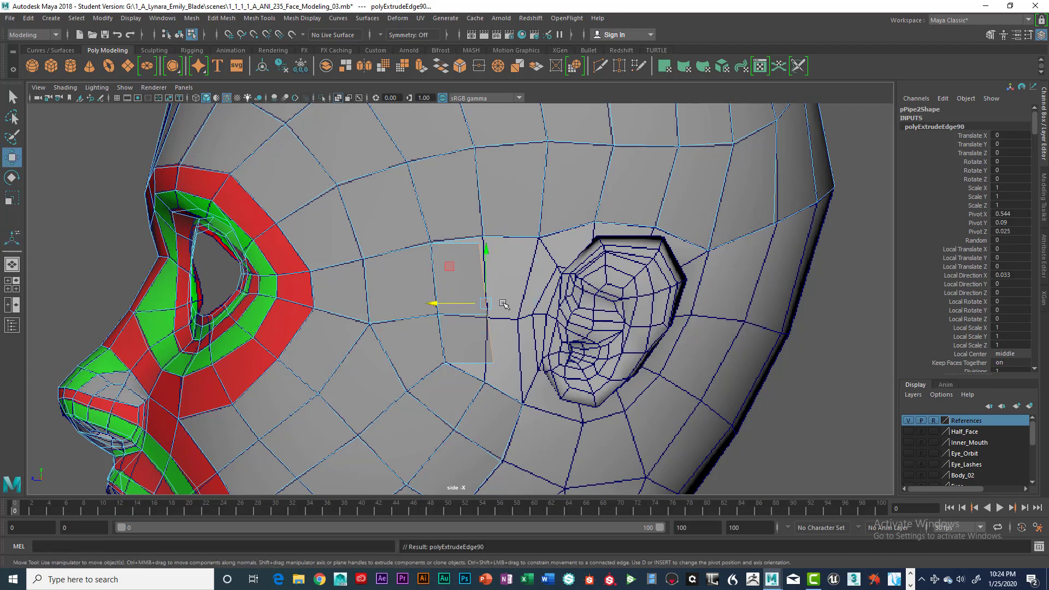
drag(471, 303, 497, 304)
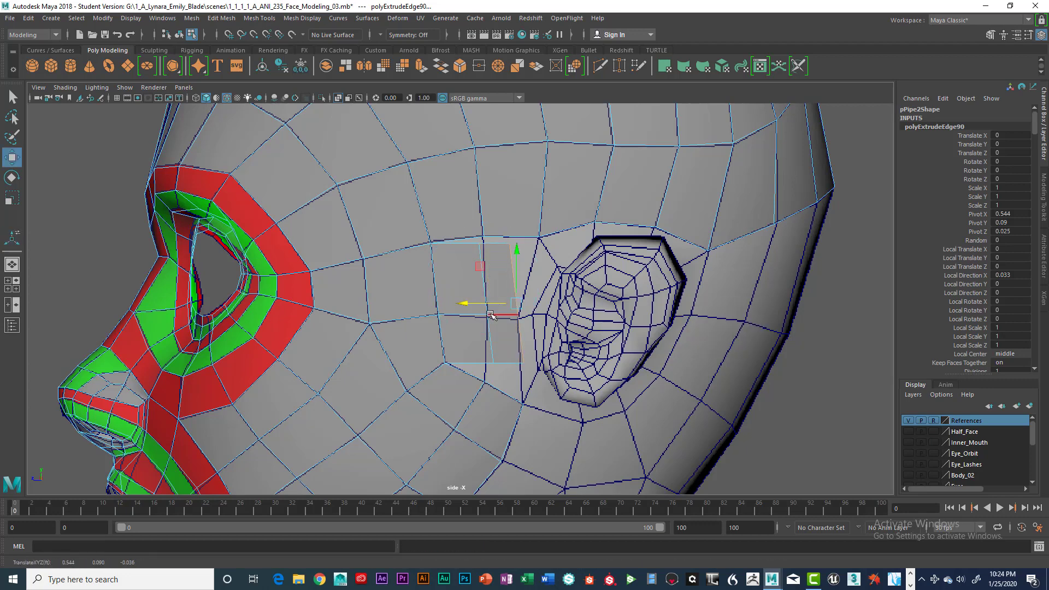
Align the new patch's middle vertex with the reference grid and snap its free outer vertices onto the strips above and below.
right_drag(490, 264, 445, 269)
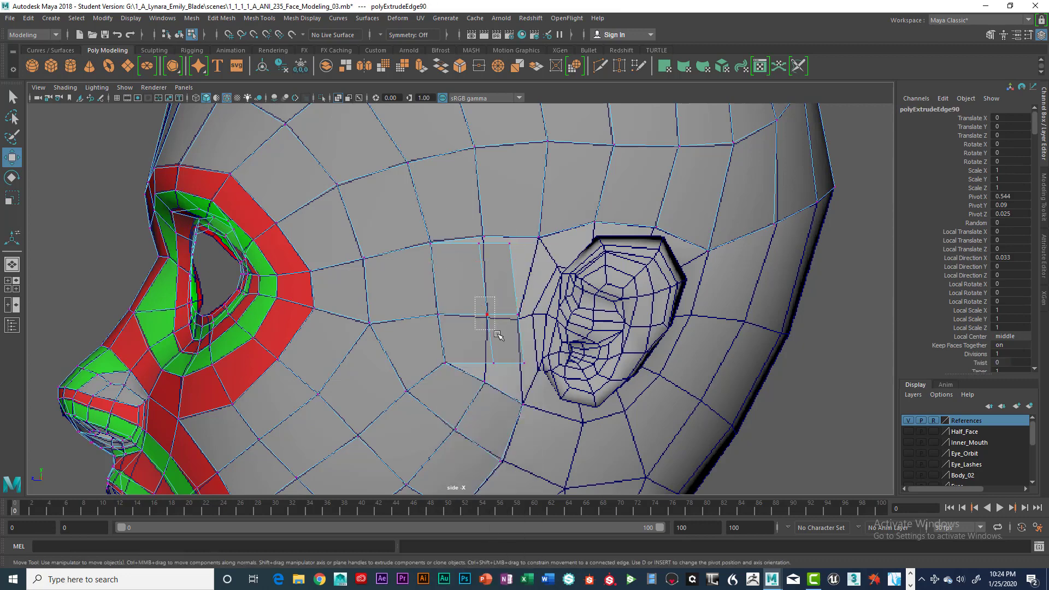
mouse_move(498, 334)
mouse_down()
mouse_move(519, 321)
mouse_move(494, 335)
mouse_up()
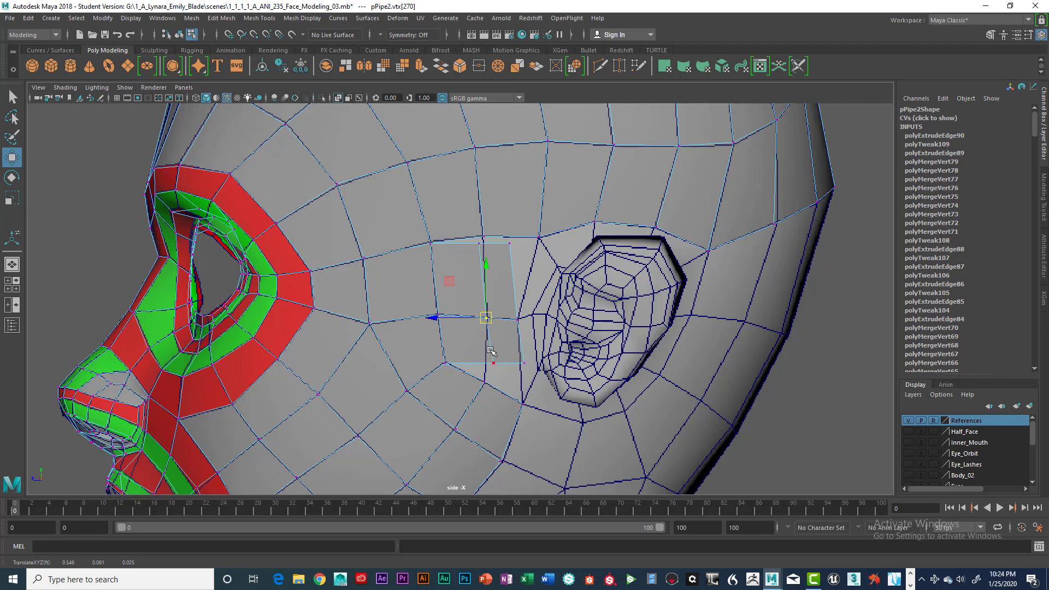
click(494, 364)
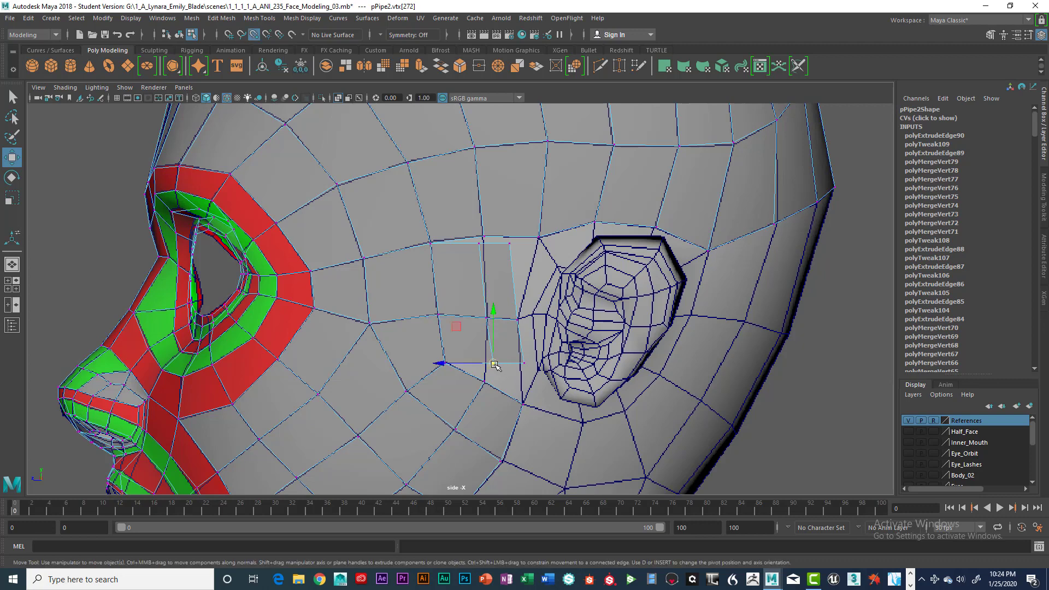
click(484, 380)
click(525, 364)
drag(527, 365, 539, 238)
key(v)
click(510, 245)
key(v)
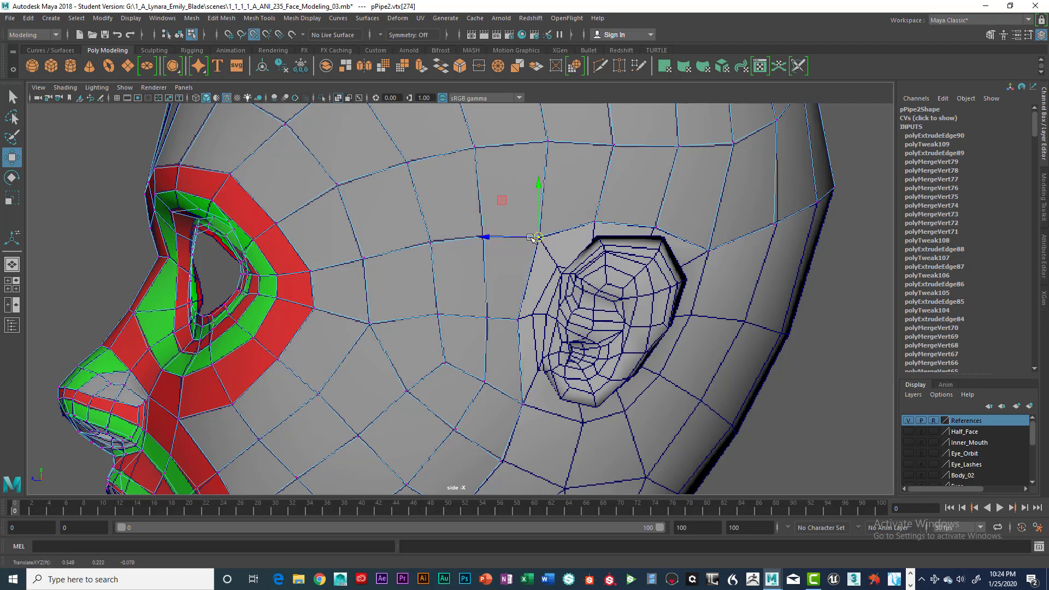
Merge the three pairs of overlapping vertices along the upper seam of the patch in front of the ear.
click(431, 244)
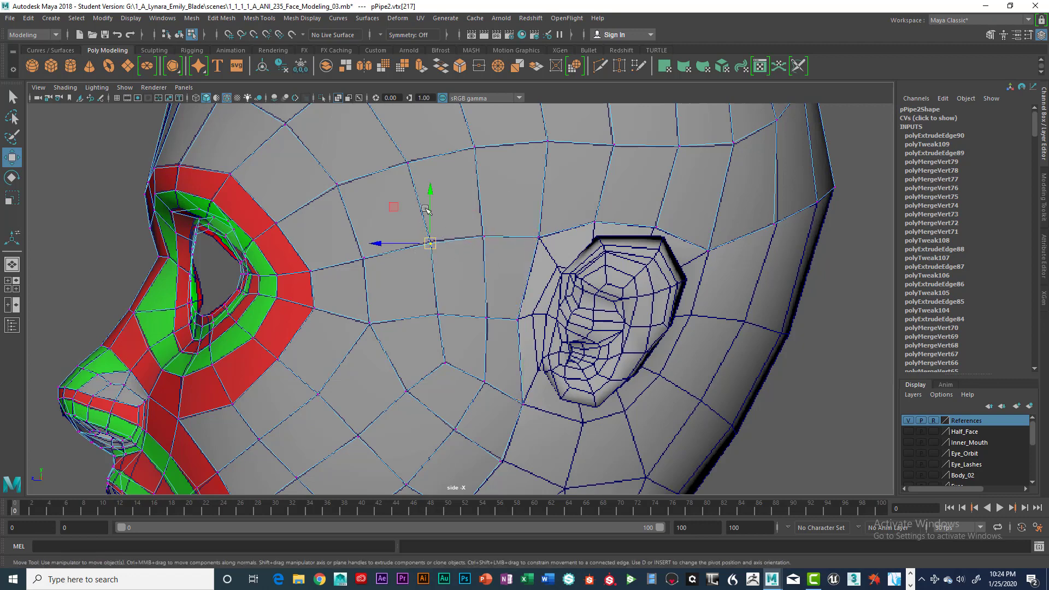
key(space)
drag(319, 238, 355, 351)
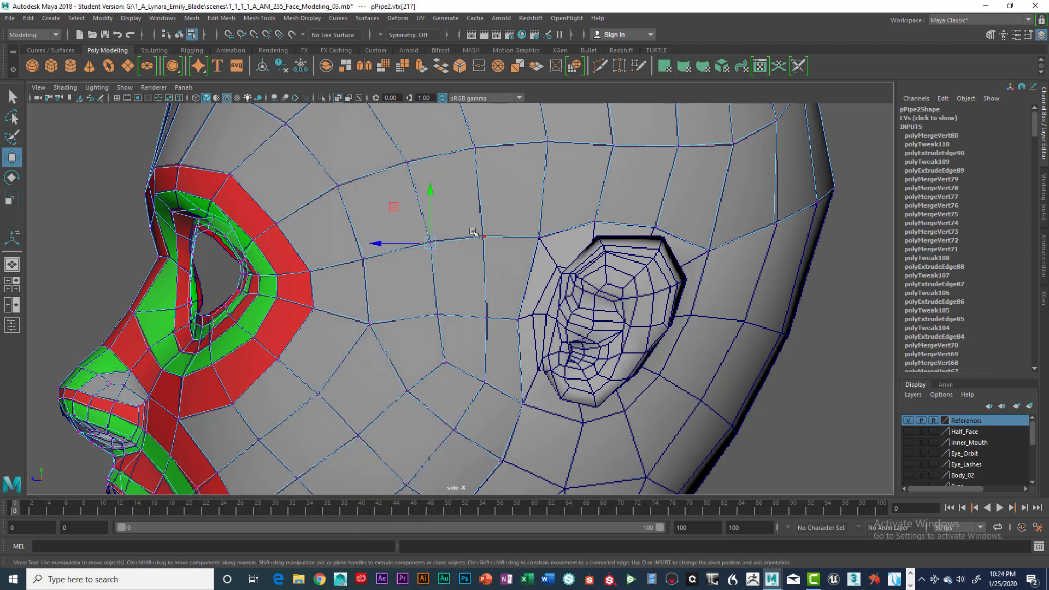
click(484, 237)
key(g)
click(538, 236)
key(g)
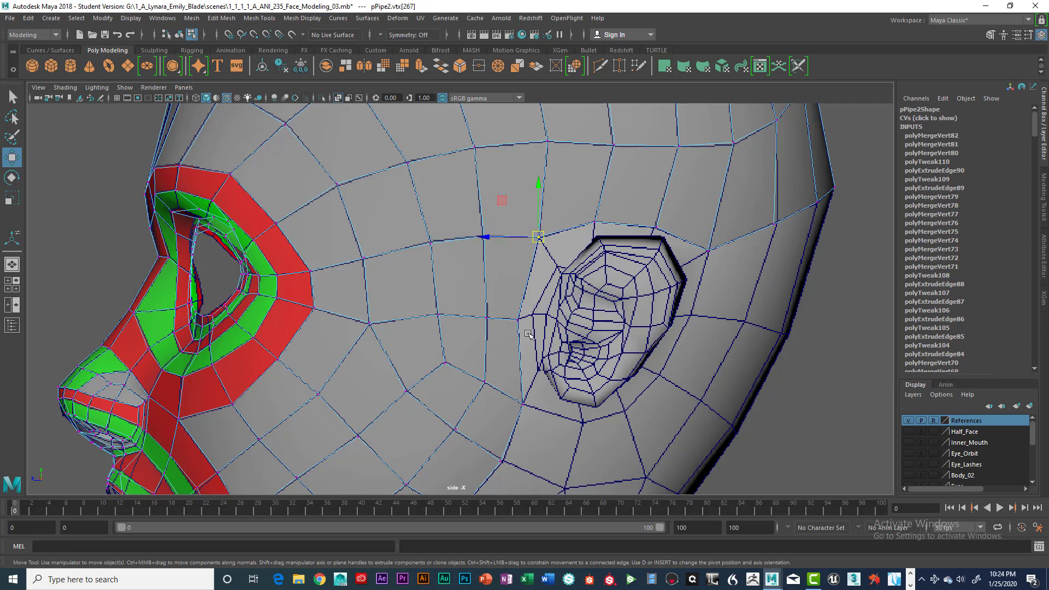
Merge the three pairs of overlapping vertices along the lower seam of the patch in front of the ear.
click(523, 402)
key(g)
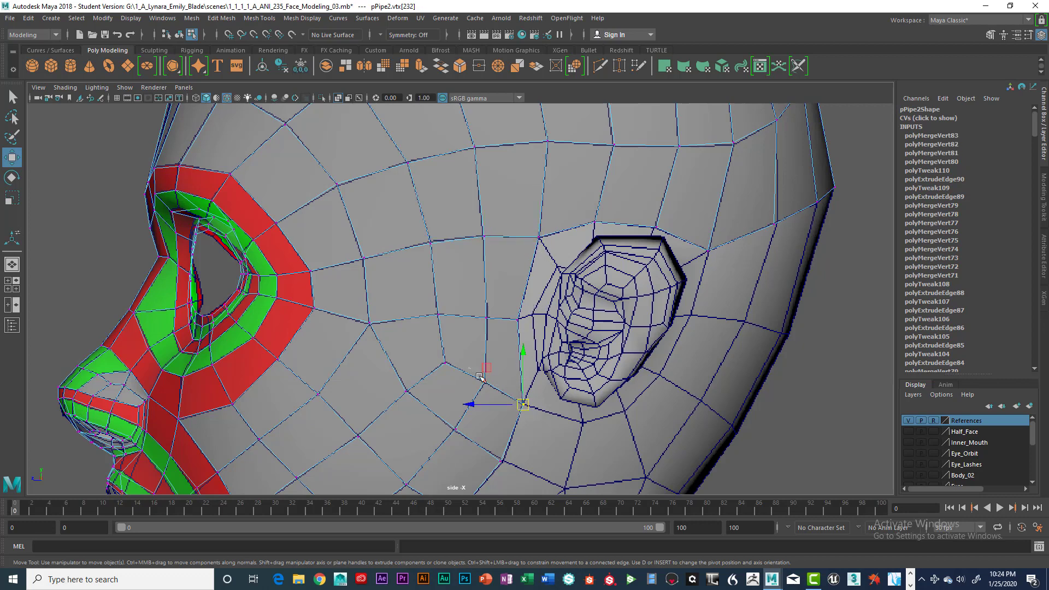
drag(479, 376, 503, 396)
key(g)
drag(438, 353, 460, 378)
key(g)
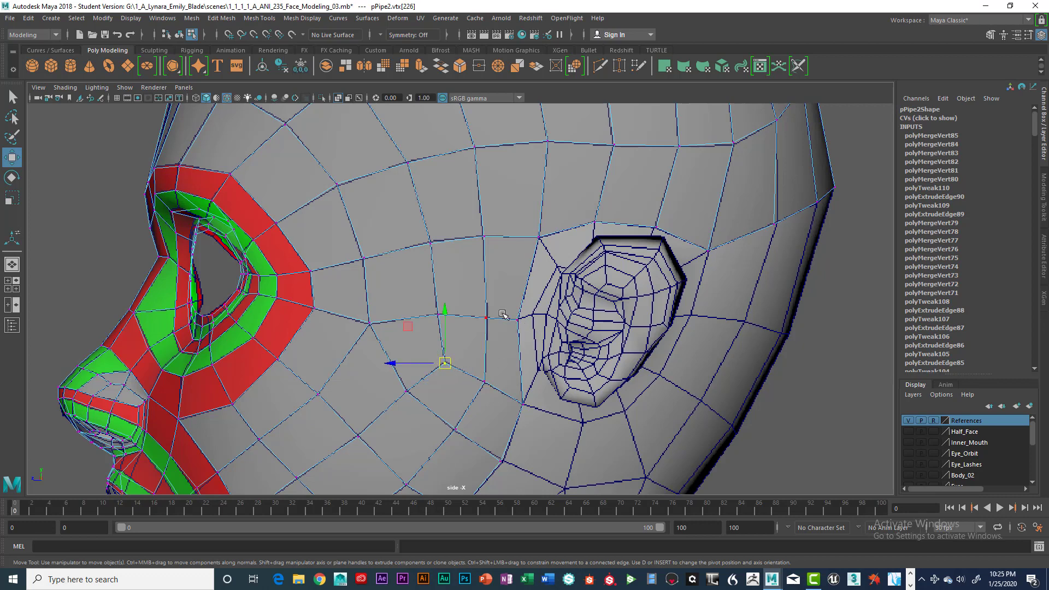
Select the open bottom edge nearest the back centre line of the half-head mesh in the perspective view.
scroll(568, 327, down, 2)
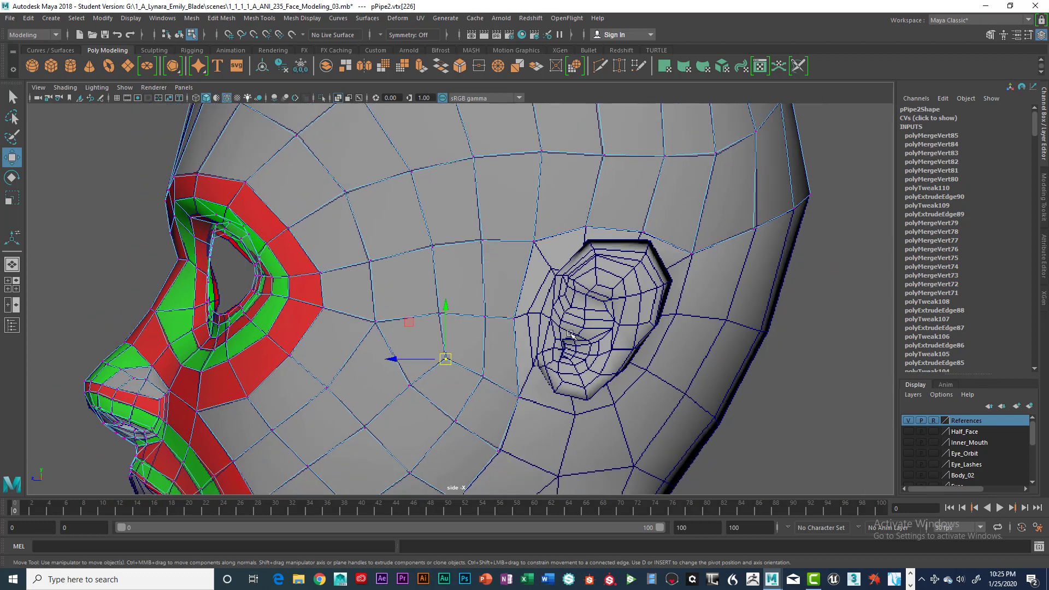
scroll(569, 334, down, 3)
alt+middle_drag(593, 366, 548, 285)
alt+drag(546, 285, 535, 289)
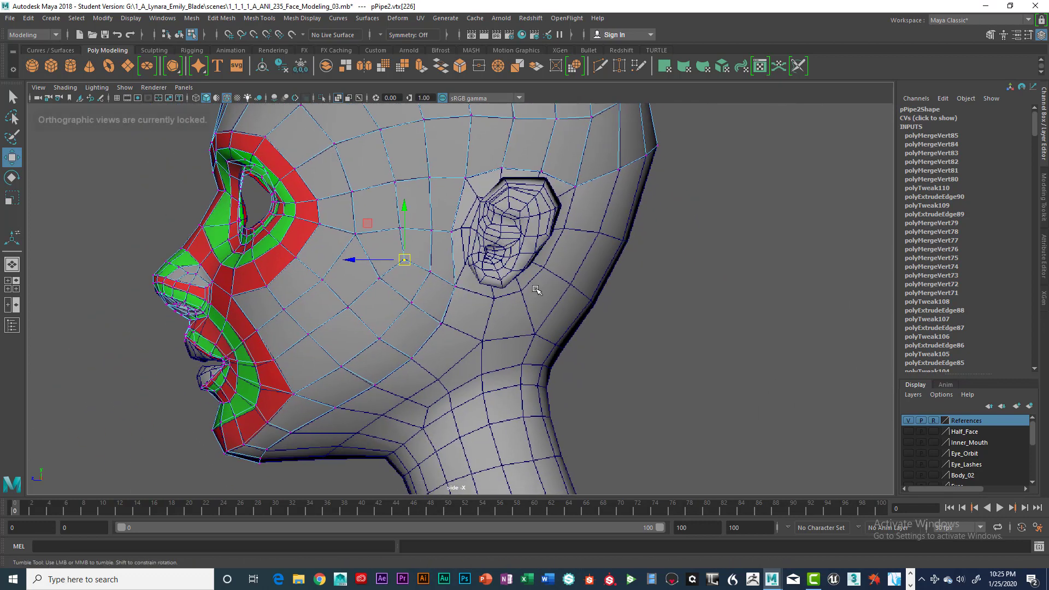
alt+middle_drag(536, 290, 460, 374)
key(space)
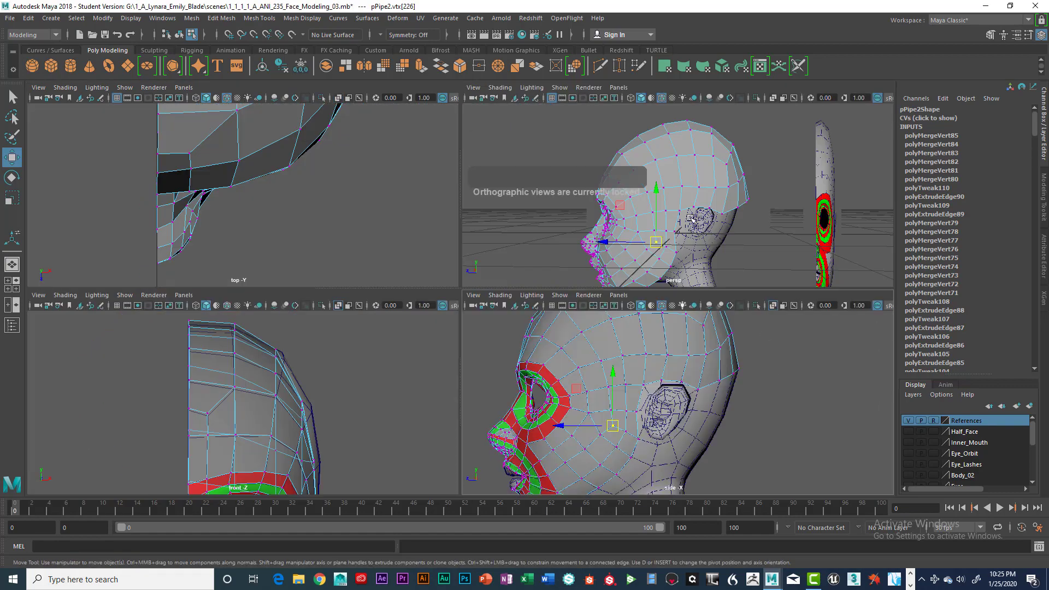
key(space)
alt+drag(674, 276, 603, 286)
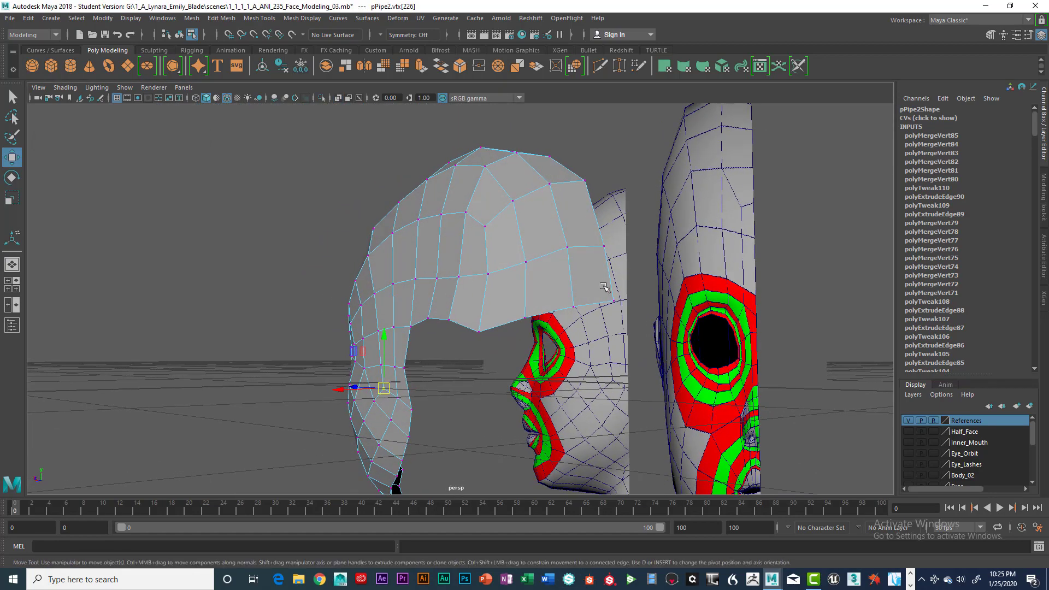
right_drag(596, 263, 595, 294)
alt+drag(596, 294, 598, 296)
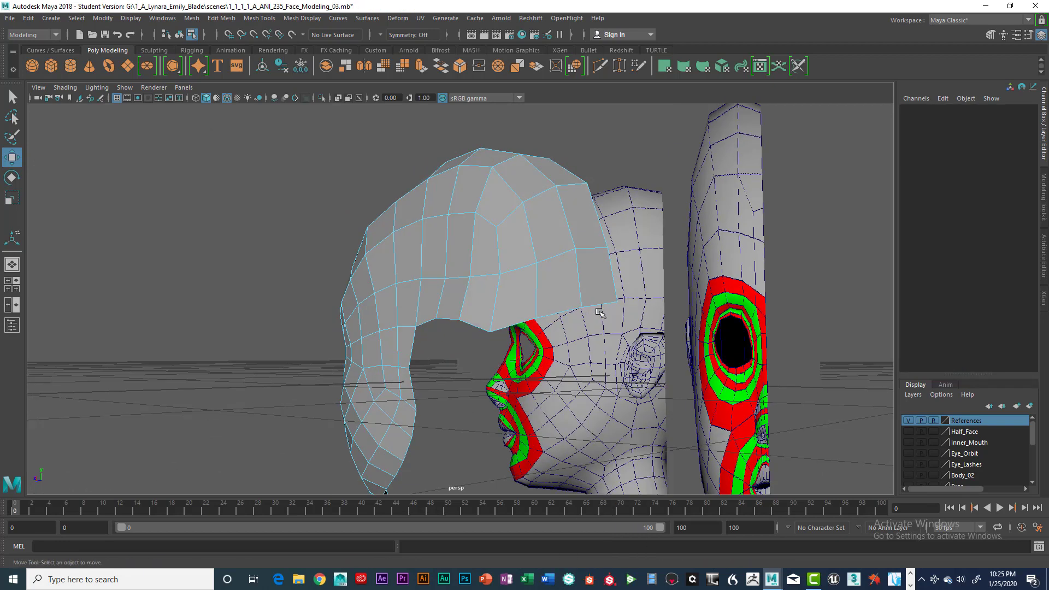
click(598, 297)
right_drag(598, 296, 597, 235)
click(602, 306)
Extrude the open bottom edges between the ear and the back centre line downward by one strip in the side view.
key(space)
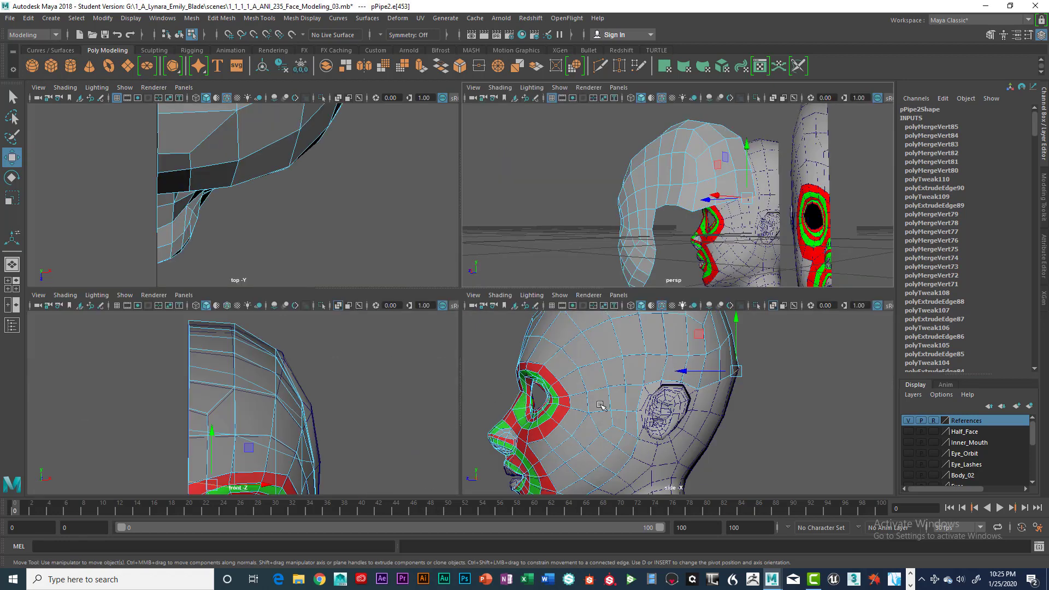
key(space)
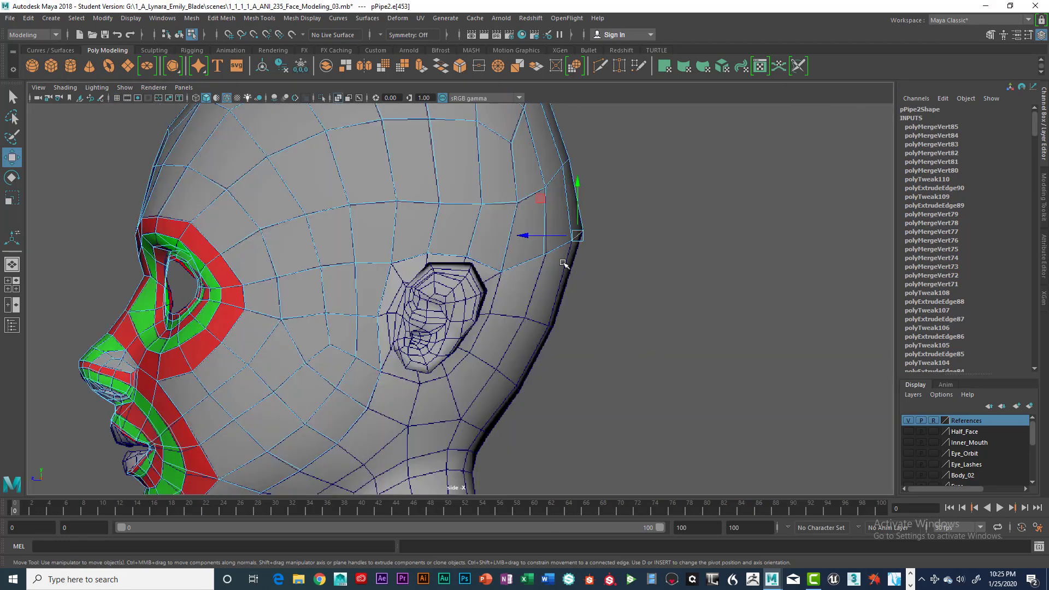
key(q)
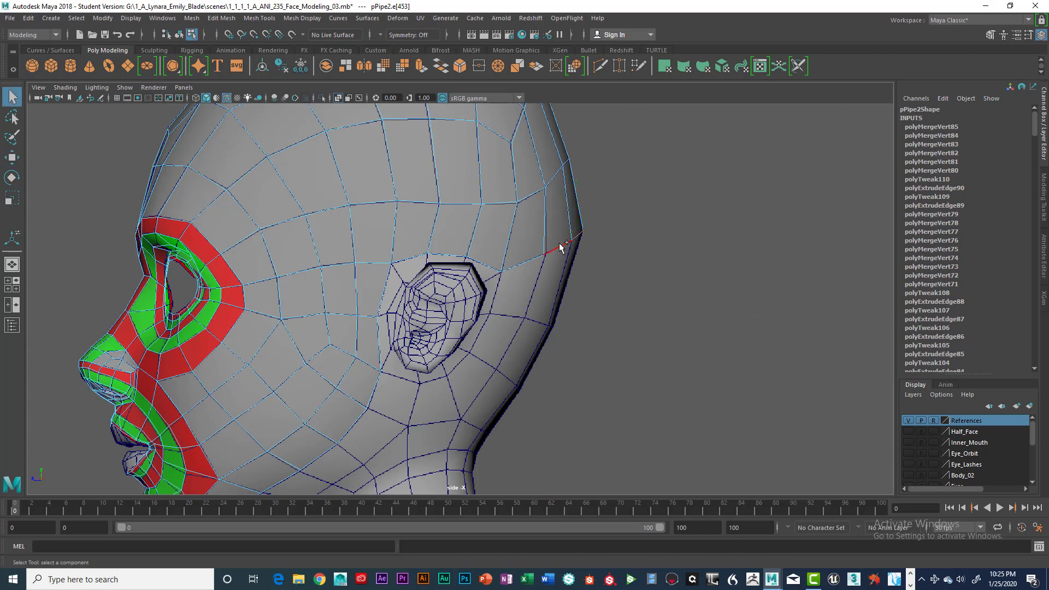
double_click(540, 255)
key(ctrl+e)
key(w)
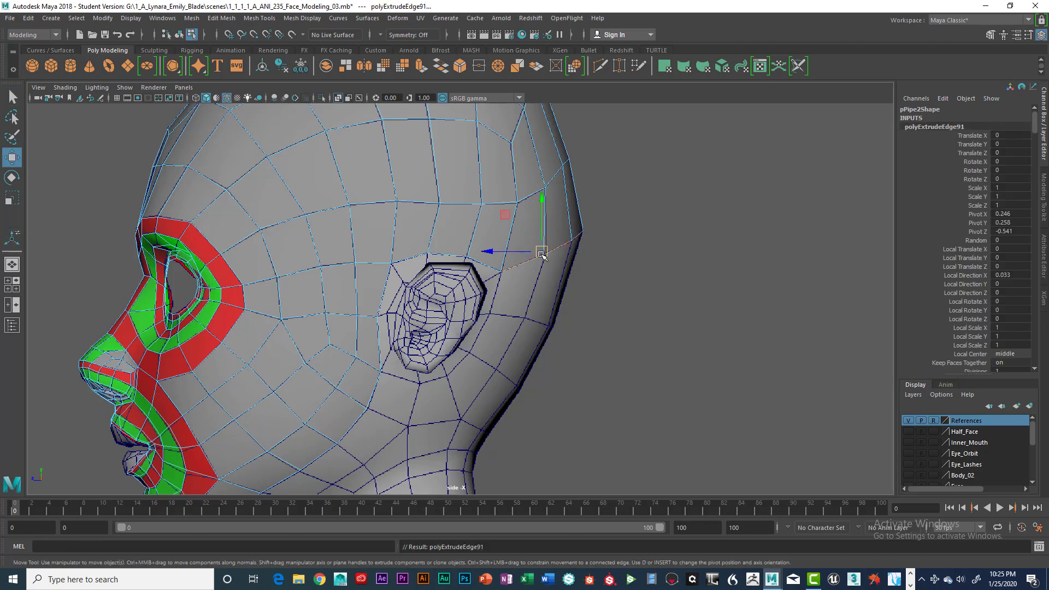
drag(541, 252, 530, 293)
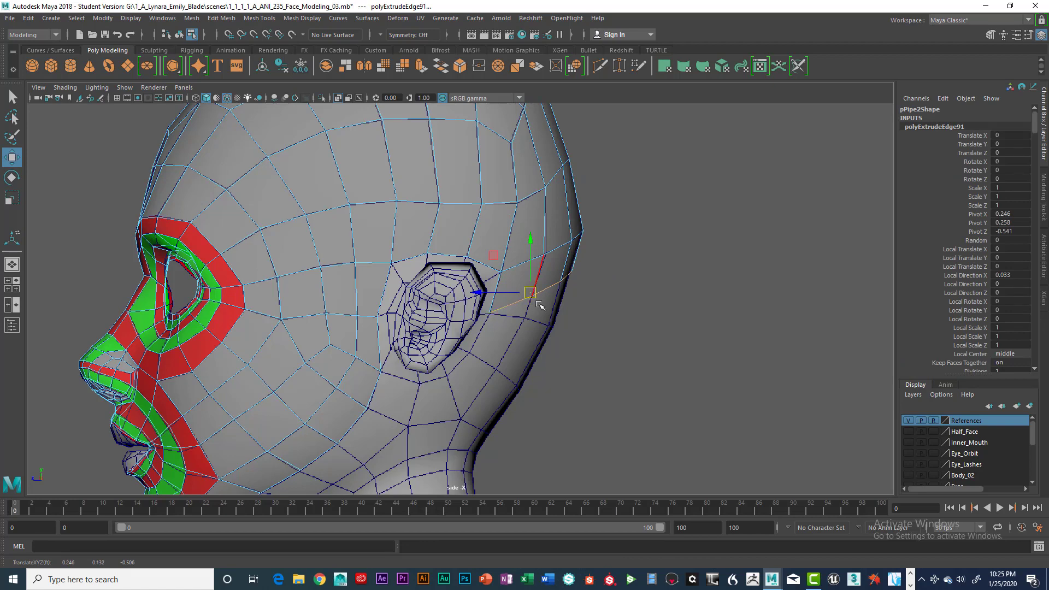
scroll(539, 305, up, 5)
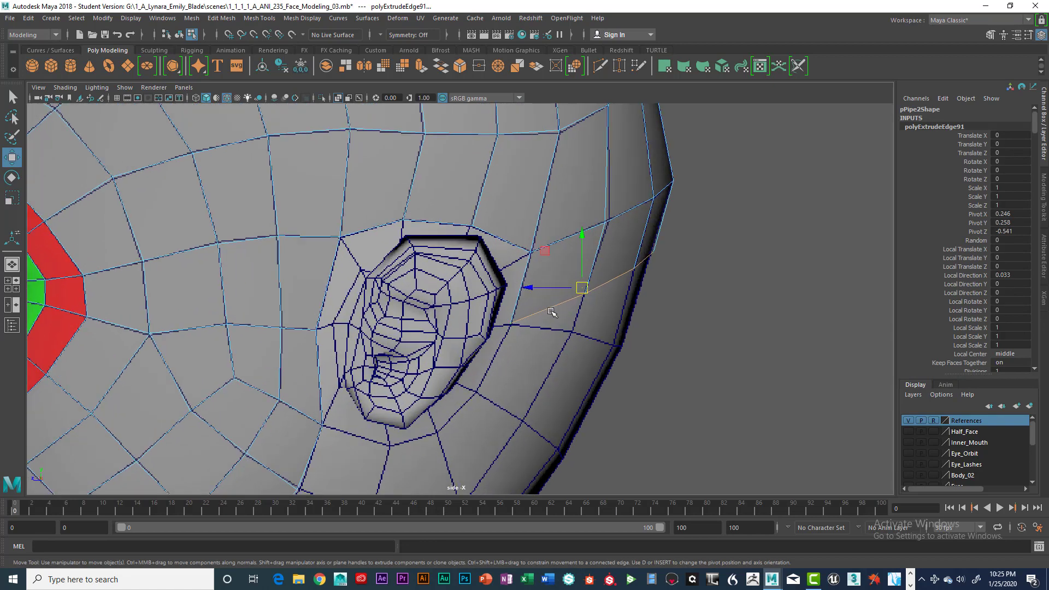
Move the first new strip's back, inner and middle vertices onto the reference grid row behind the middle of the ear.
right_drag(553, 255, 491, 249)
click(565, 258)
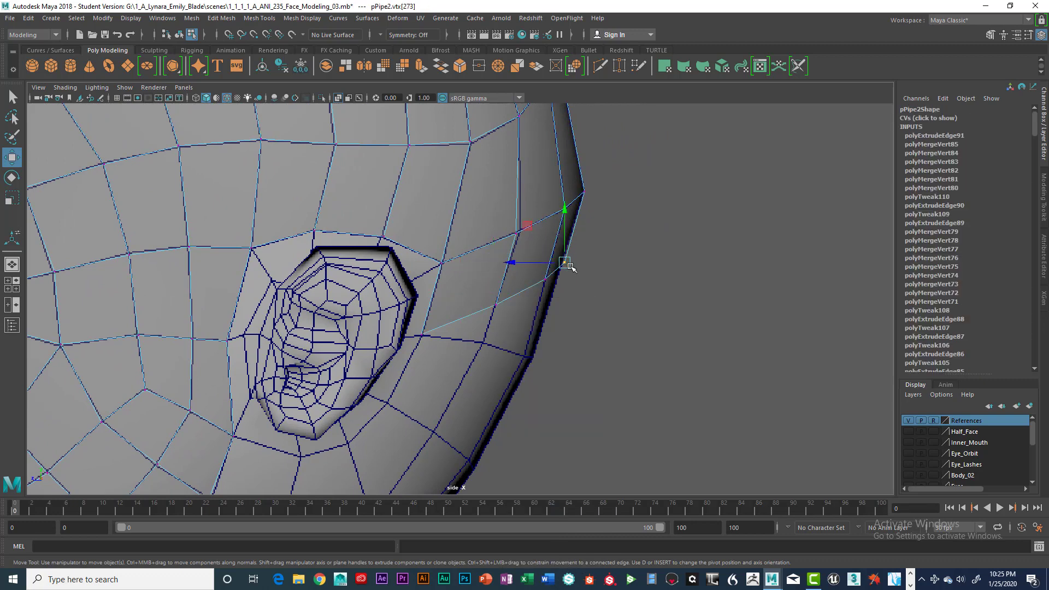
drag(565, 258, 534, 359)
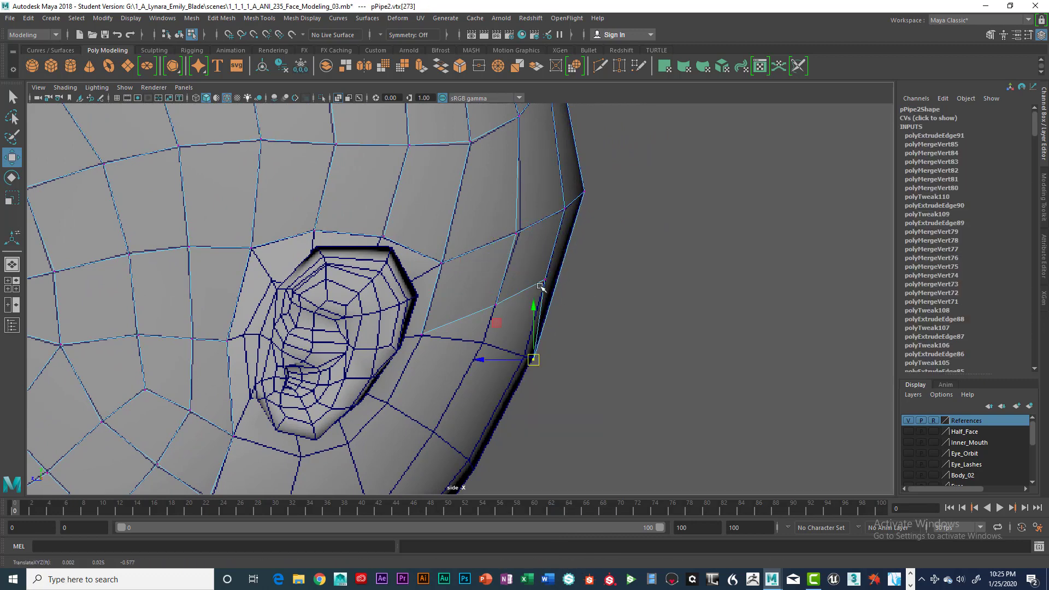
click(544, 279)
drag(544, 279, 526, 357)
click(496, 306)
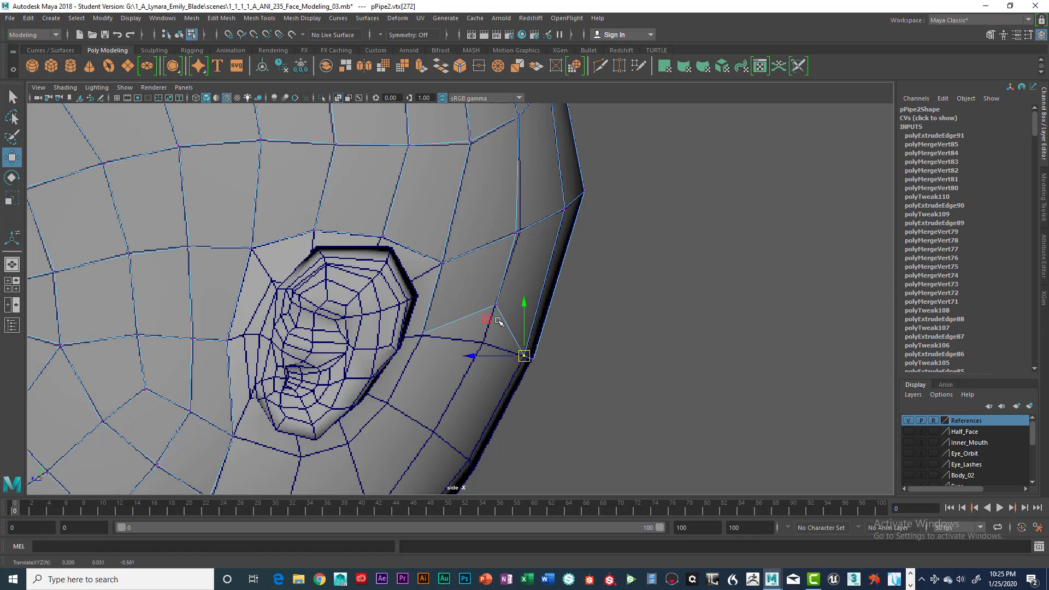
drag(496, 306, 484, 342)
Extrude the strip's bottom edges downward again to form a second strip behind the ear.
right_drag(480, 250, 484, 226)
click(467, 338)
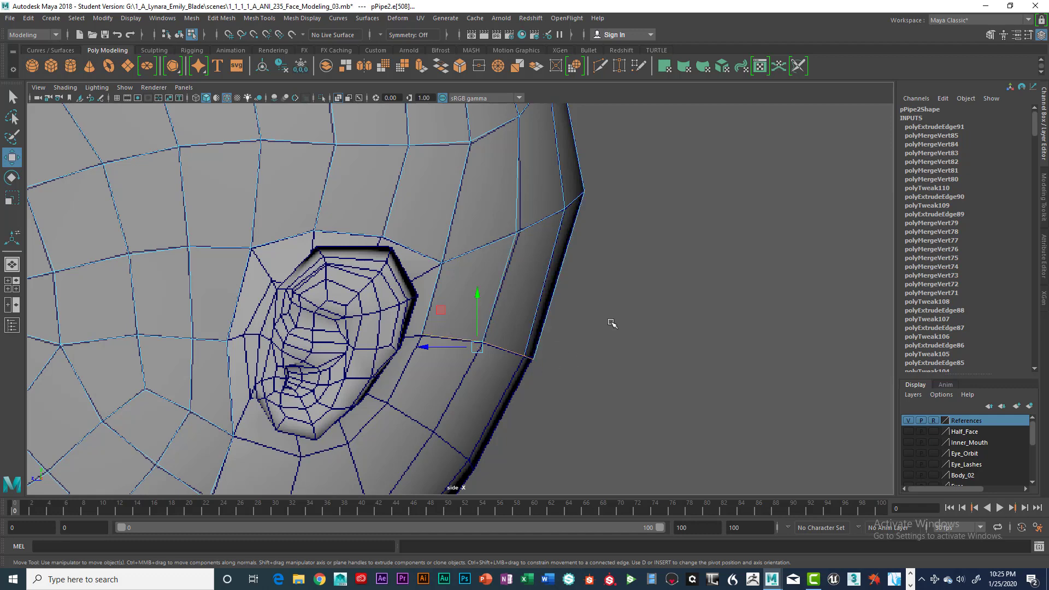
shift+right_drag(612, 324, 611, 323)
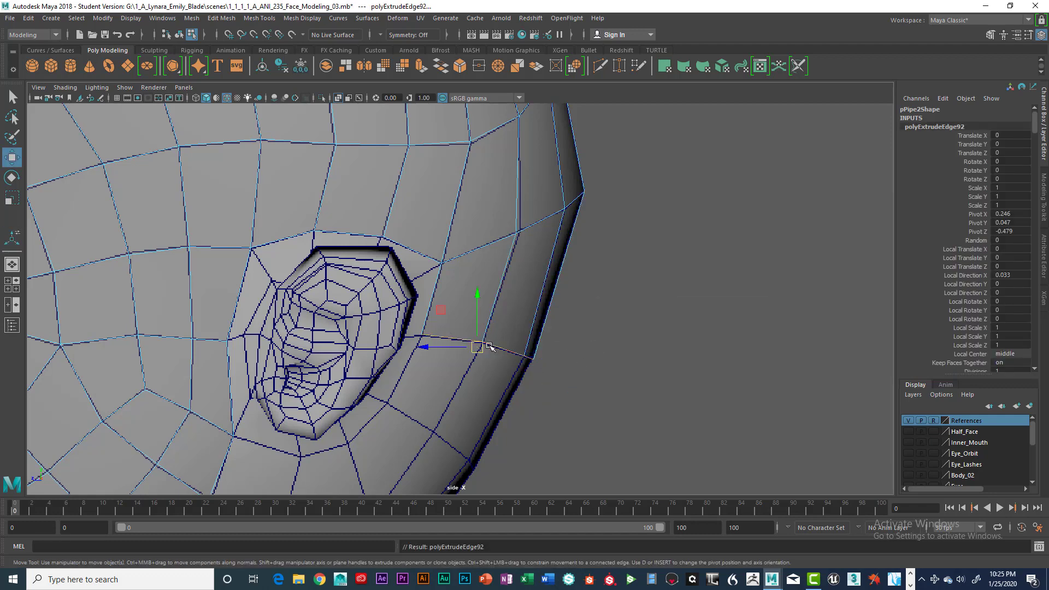
alt+middle_drag(552, 331, 658, 231)
drag(586, 249, 547, 315)
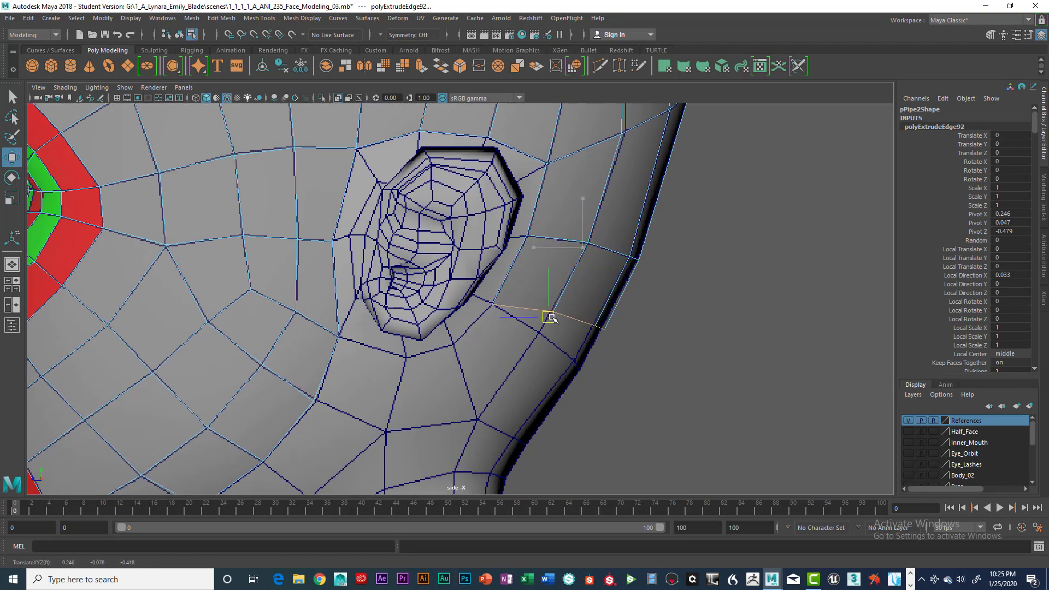
Align the second strip's lower vertices with the reference grid row beside the lower part of the ear.
right_click(594, 249)
right_drag(595, 248, 538, 247)
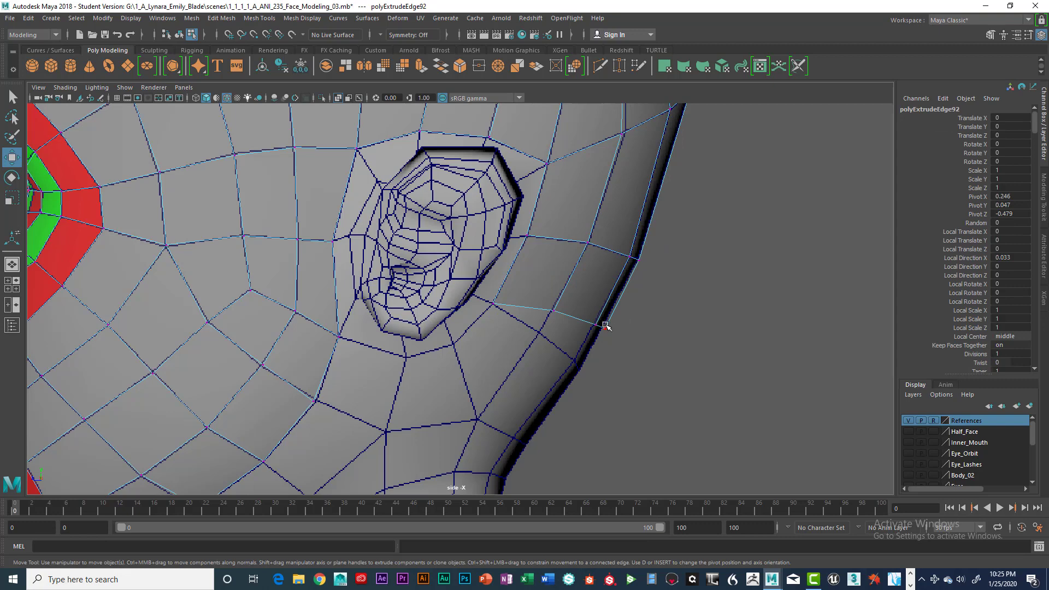
drag(610, 345, 581, 369)
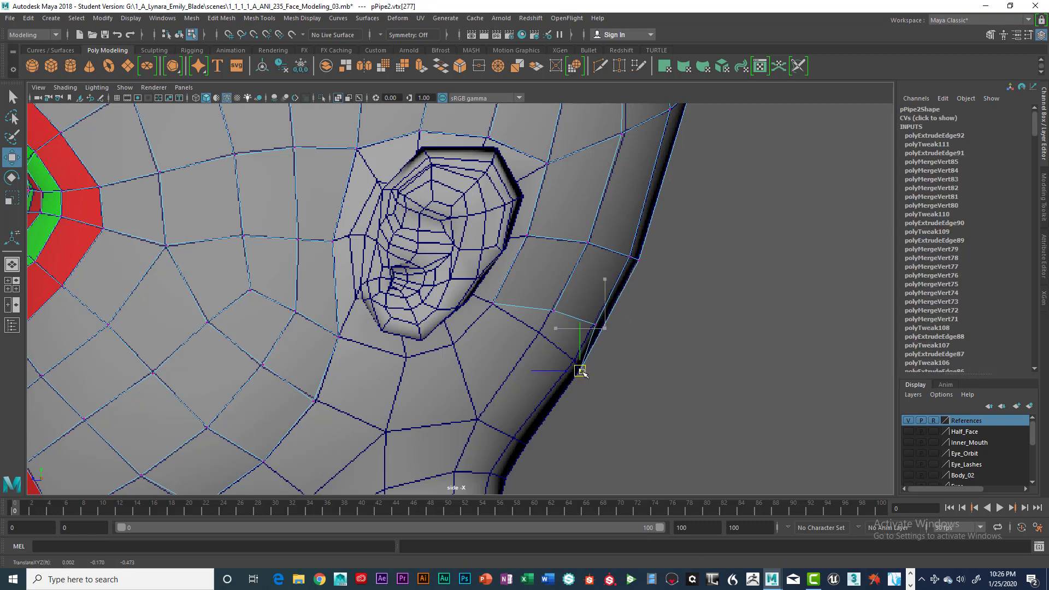
click(595, 326)
drag(592, 330, 574, 359)
click(554, 311)
drag(553, 314, 537, 336)
Extrude the second strip's bottom edges down towards the nape to form a third strip.
right_click(571, 263)
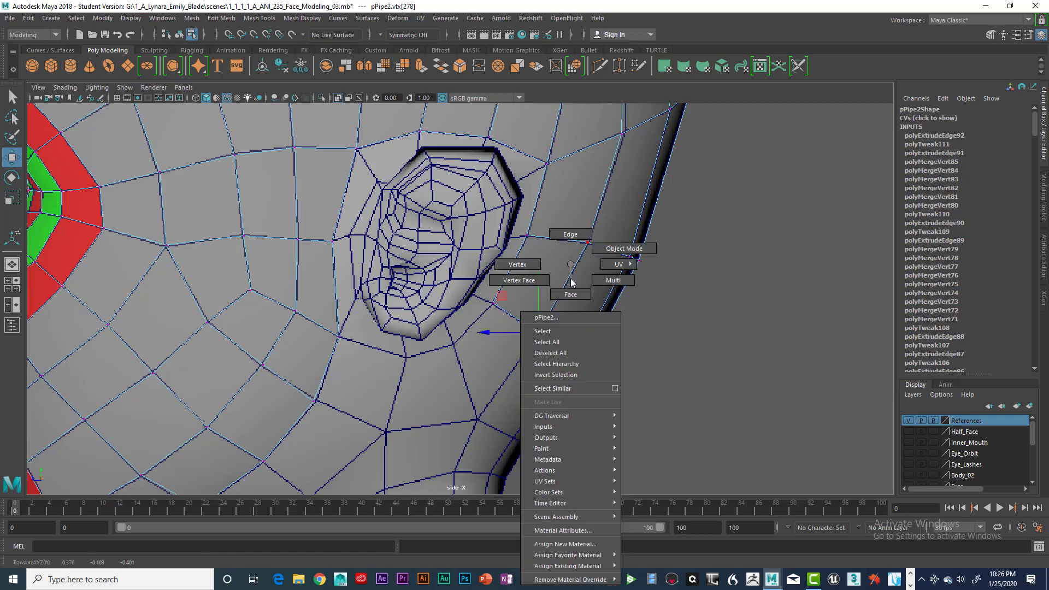
right_drag(572, 236, 573, 235)
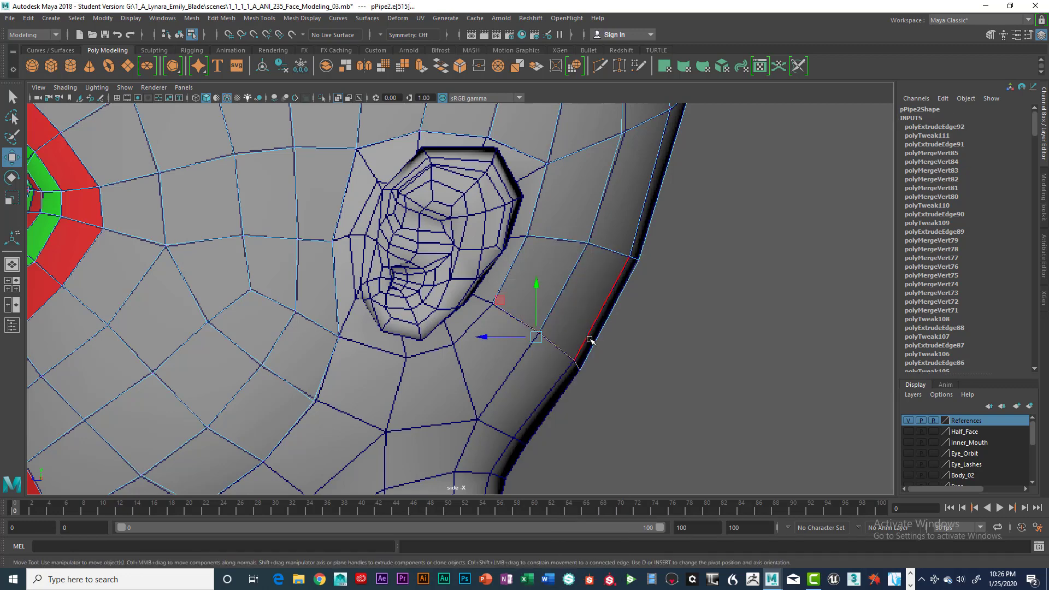
alt+drag(589, 337, 605, 332)
shift+right_drag(585, 358, 585, 338)
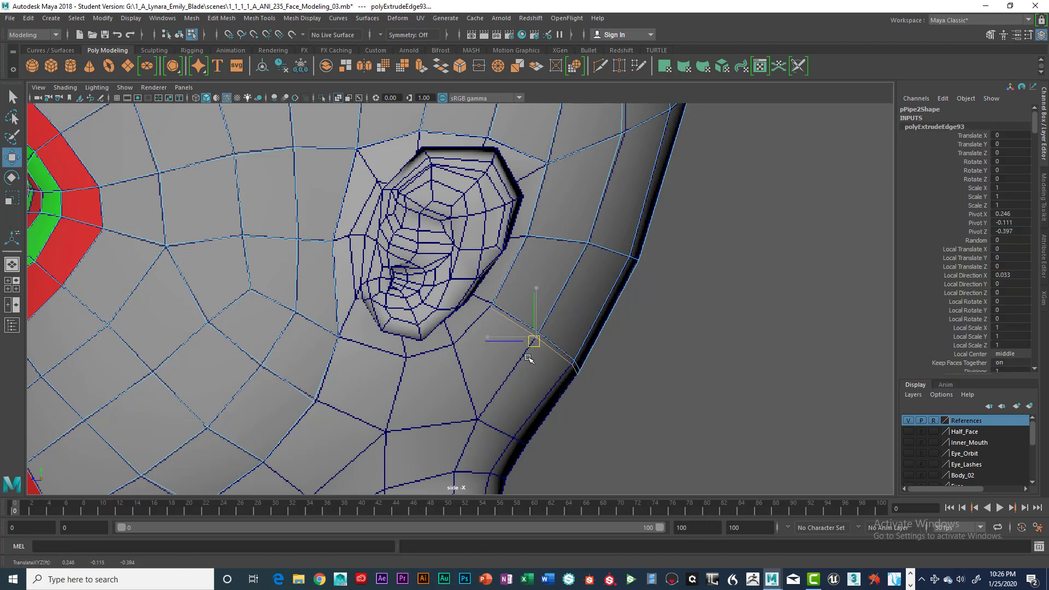
drag(536, 337, 496, 378)
Place the third strip's lower vertices on the reference grid at the nape, undoing the overshooting move of the back centre vertex.
right_drag(533, 281, 491, 273)
click(499, 374)
drag(498, 373, 550, 421)
drag(540, 413, 527, 445)
drag(531, 388, 541, 414)
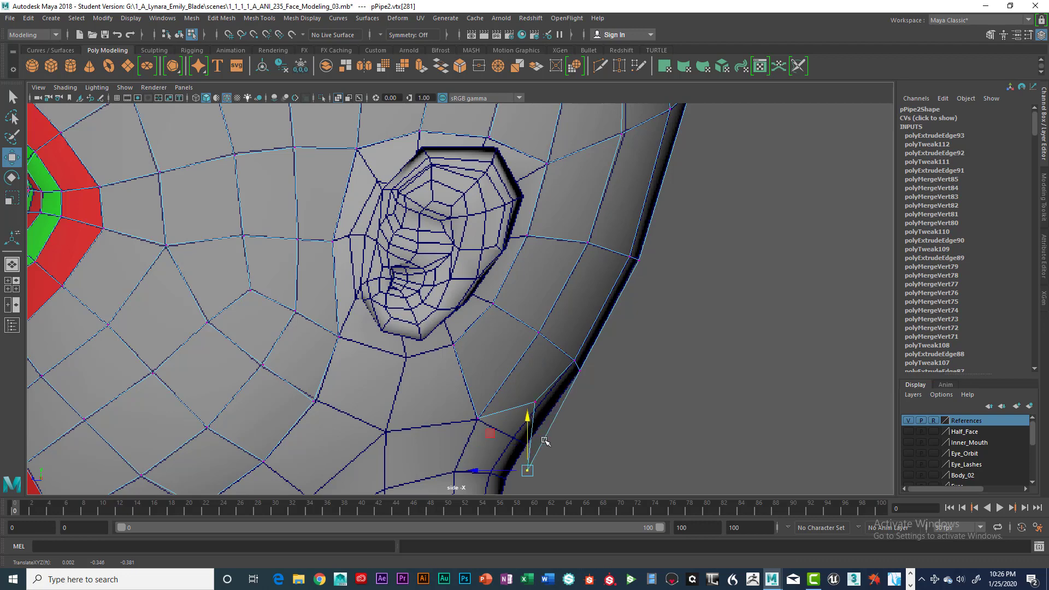
key(ctrl+z)
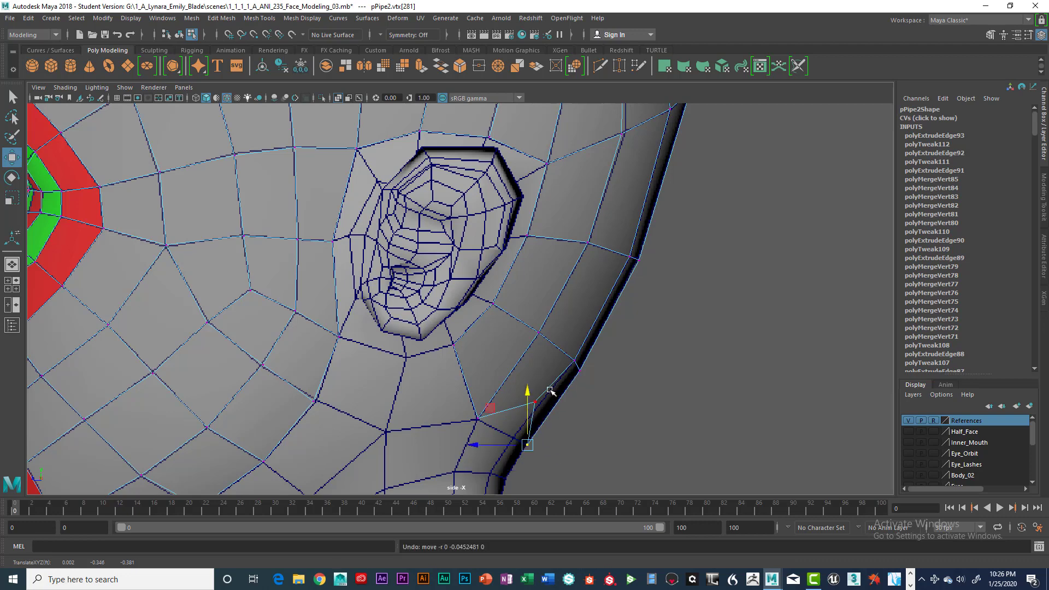
click(535, 402)
drag(535, 402, 511, 440)
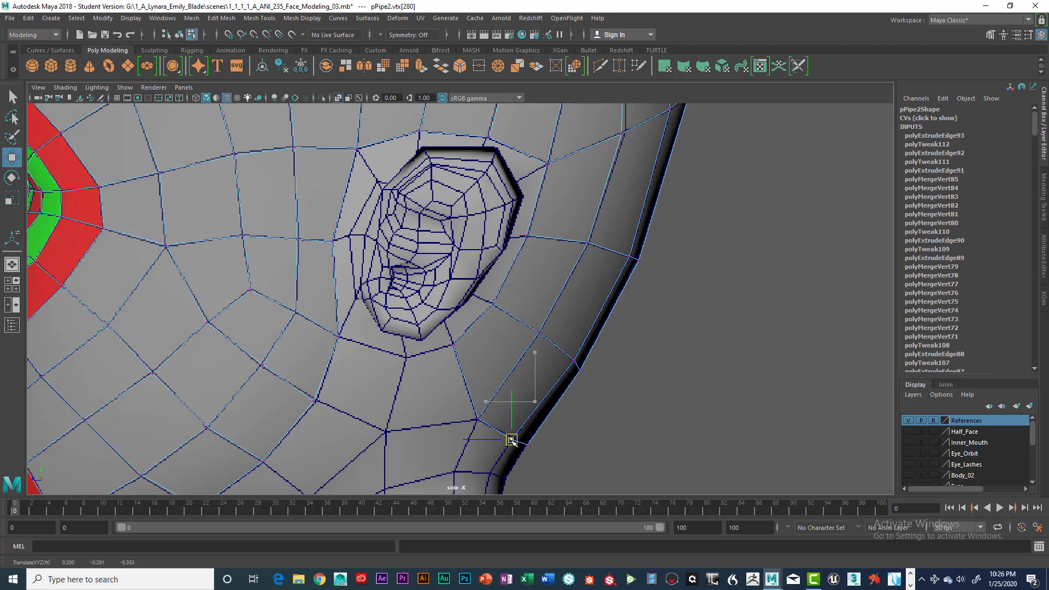
Examine the new strips behind the ear from several angles in the perspective view.
scroll(508, 437, down, 5)
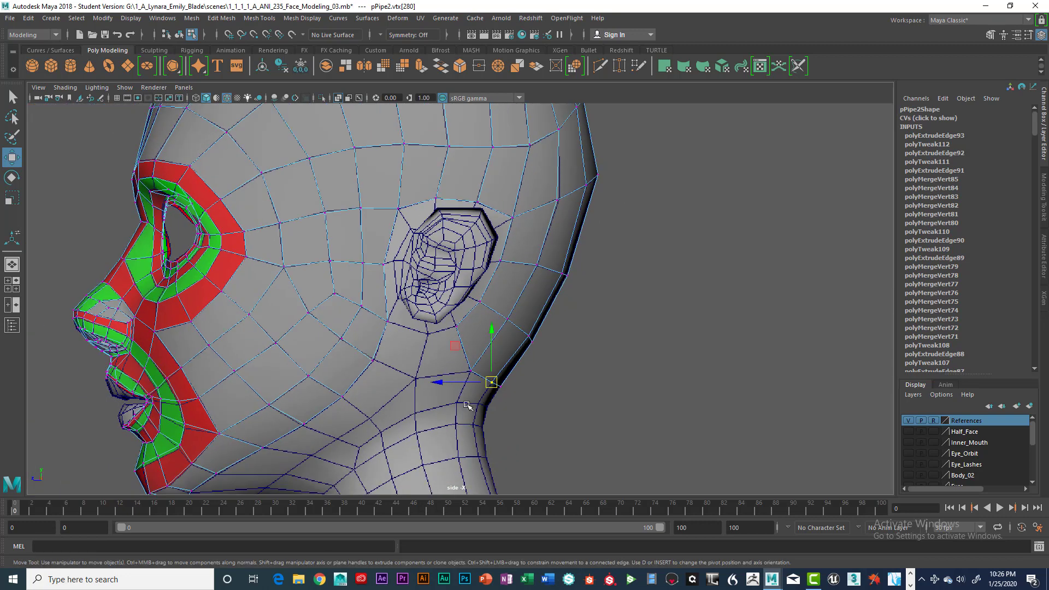
alt+middle_drag(423, 405, 431, 437)
key(space)
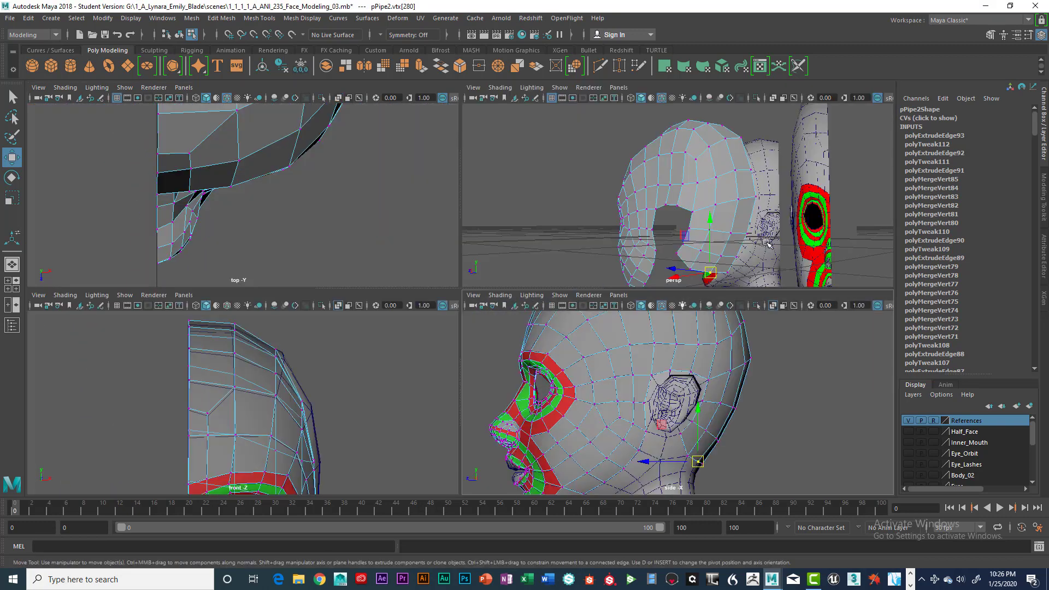
key(space)
alt+drag(595, 350, 641, 353)
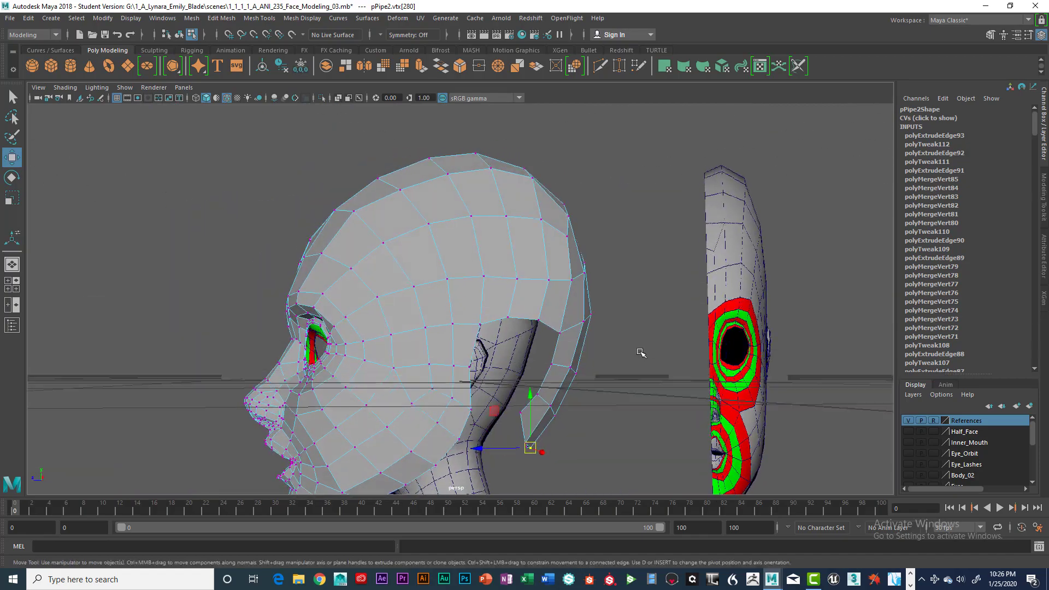
alt+middle_drag(615, 344, 655, 278)
alt+drag(654, 279, 543, 328)
key(space)
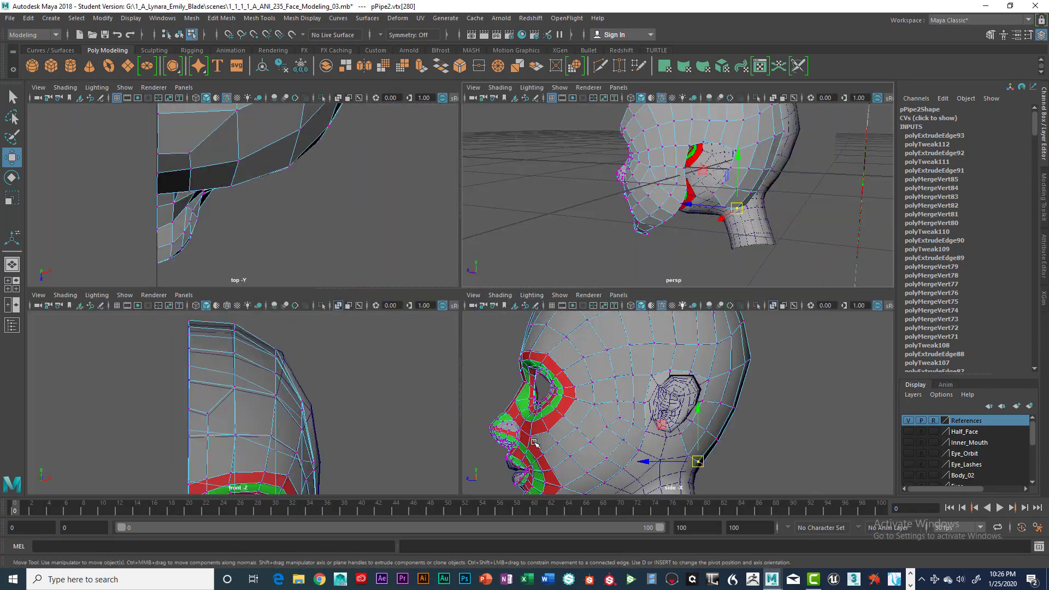
Extrude the open jaw edge just below the front of the ear twice towards the strips behind the ear.
key(space)
alt+middle_drag(575, 427, 567, 382)
scroll(593, 340, up, 3)
scroll(557, 380, up, 3)
alt+middle_drag(501, 372, 539, 339)
right_drag(441, 284, 436, 233)
click(440, 289)
click(440, 289)
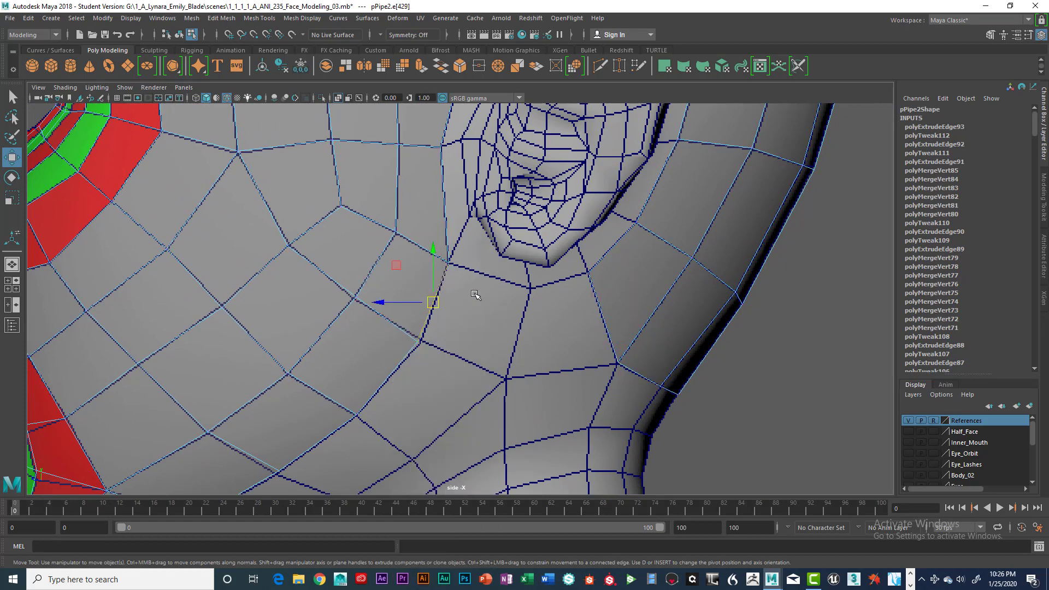
key(ctrl+e)
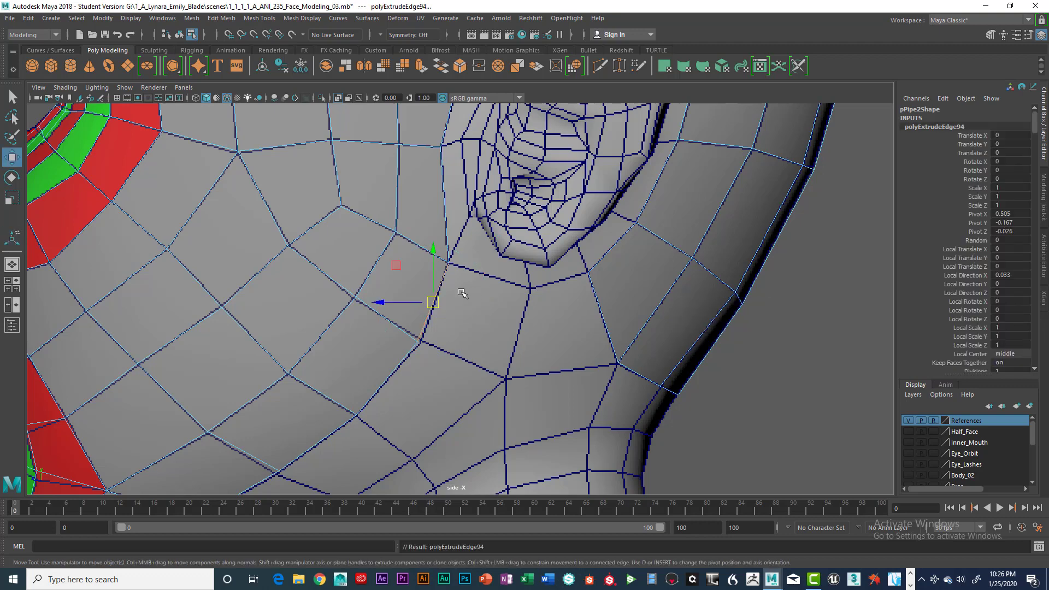
drag(433, 302, 517, 329)
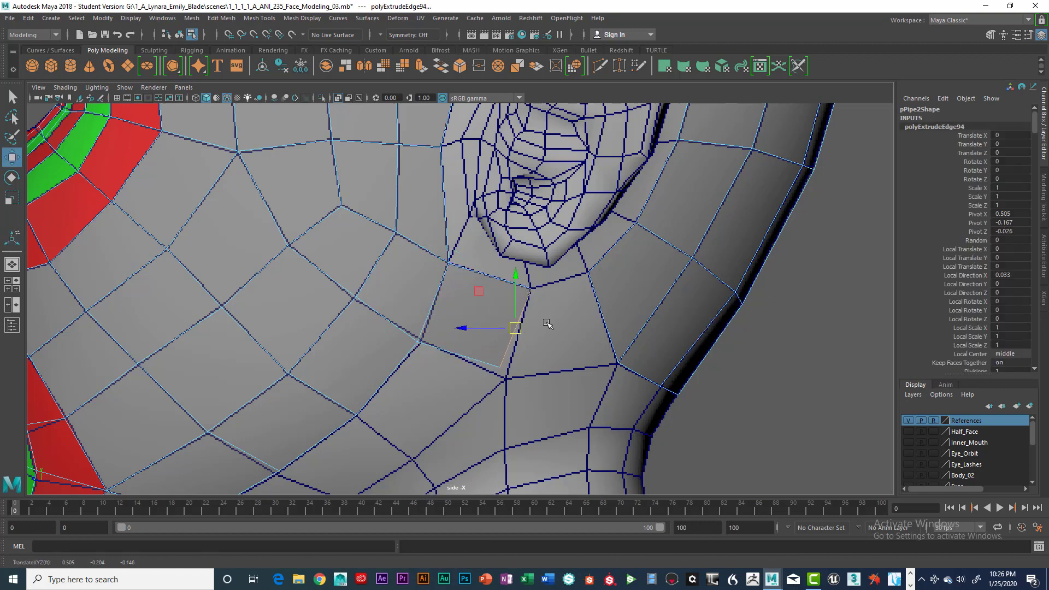
shift+right_drag(547, 323, 548, 322)
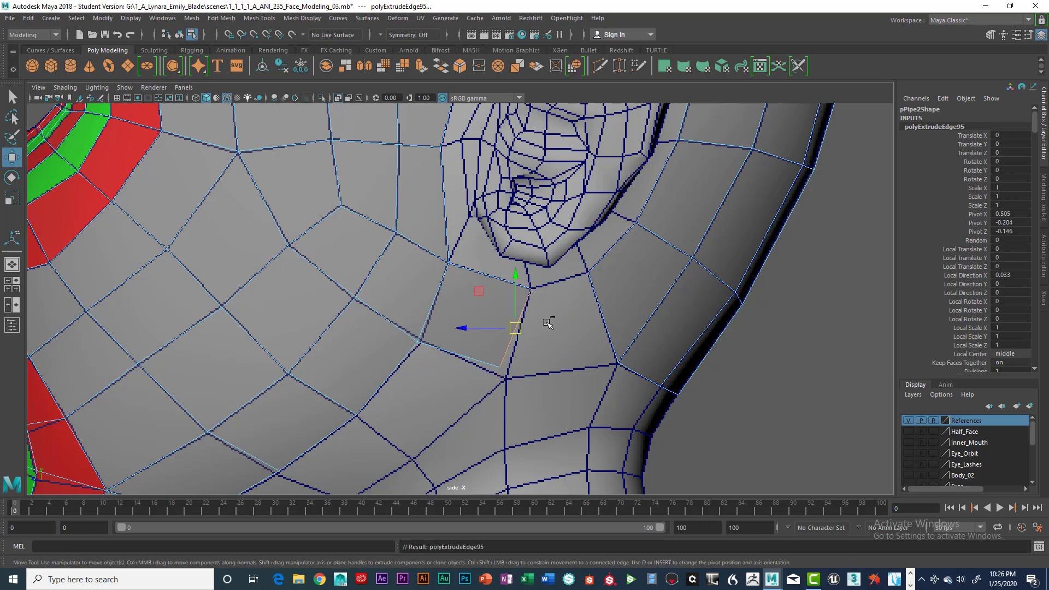
drag(515, 328, 567, 323)
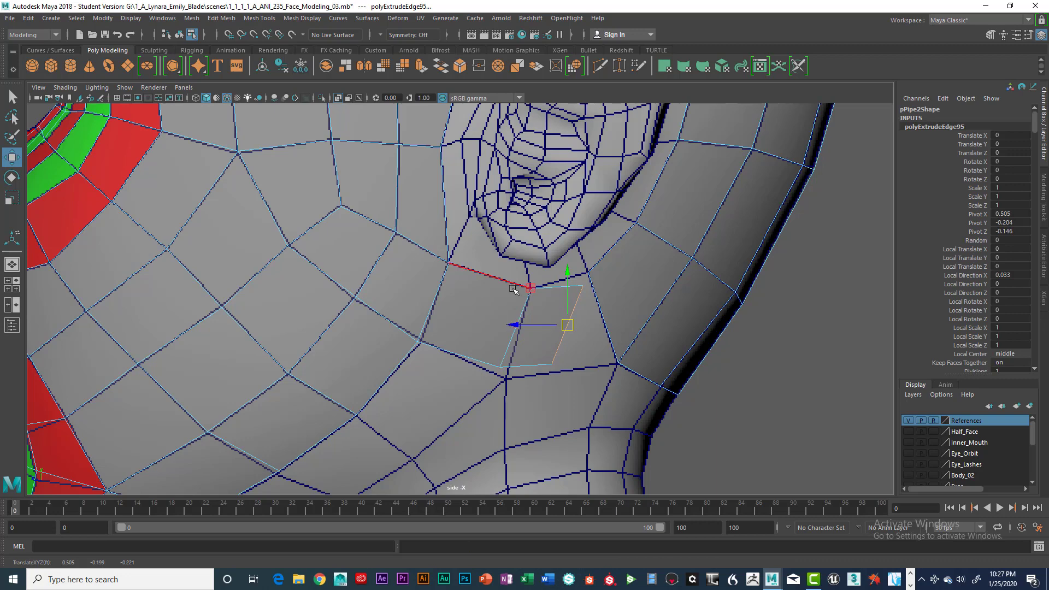
Align the lower middle vertex below the ear with the reference grid and snap the patch's two end vertices onto the rear strip.
right_drag(513, 264, 461, 265)
click(502, 380)
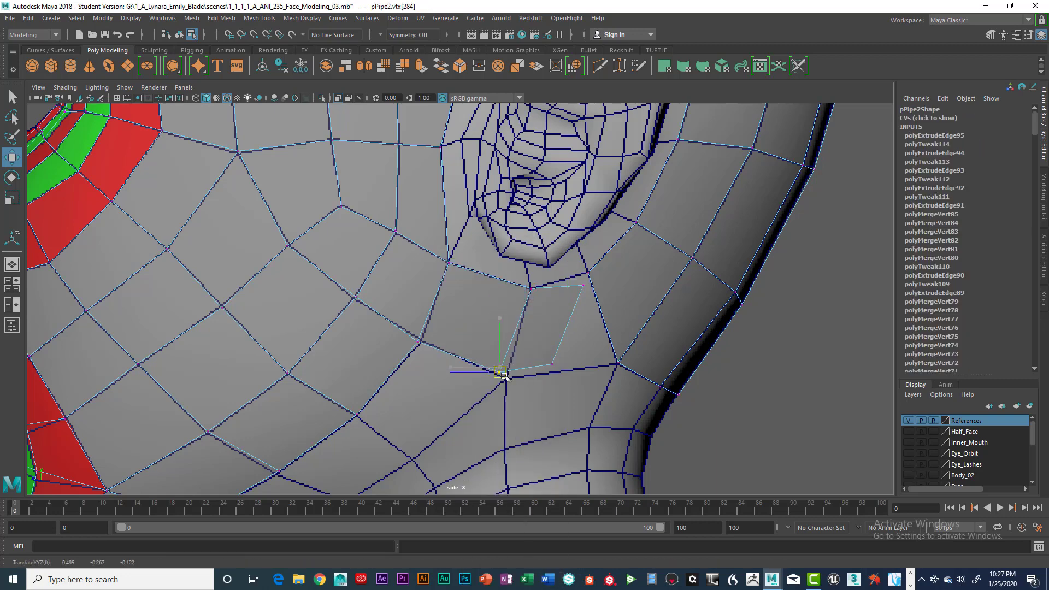
click(583, 286)
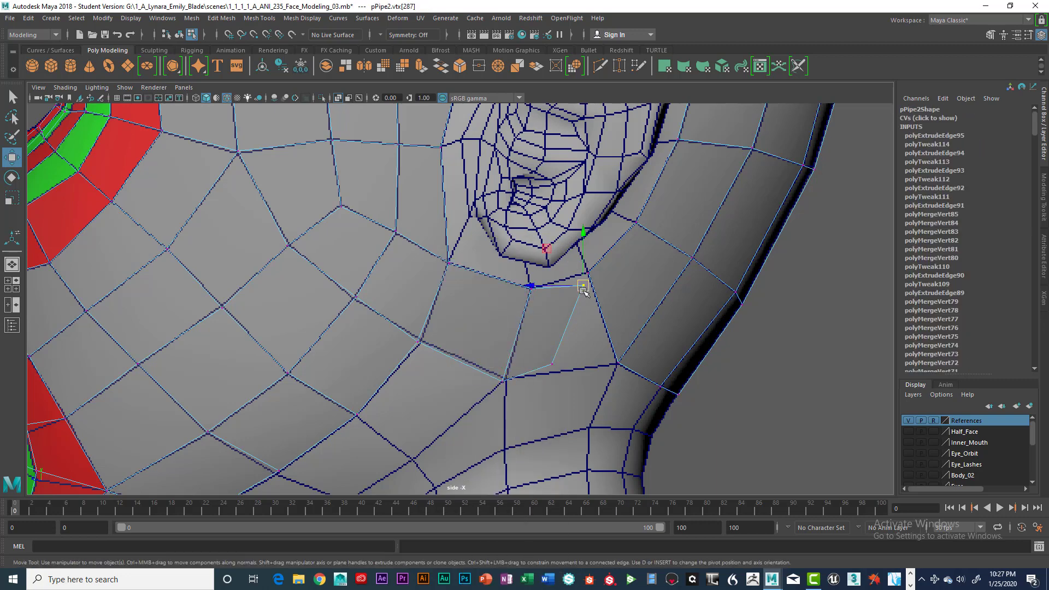
key(v)
drag(582, 286, 588, 275)
click(551, 364)
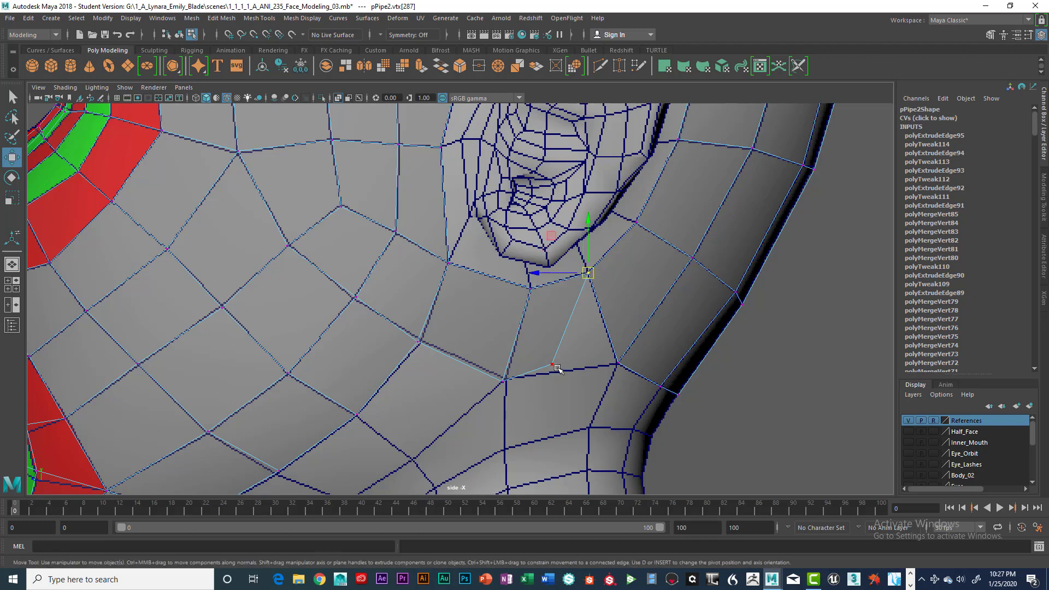
key(v)
drag(552, 364, 580, 365)
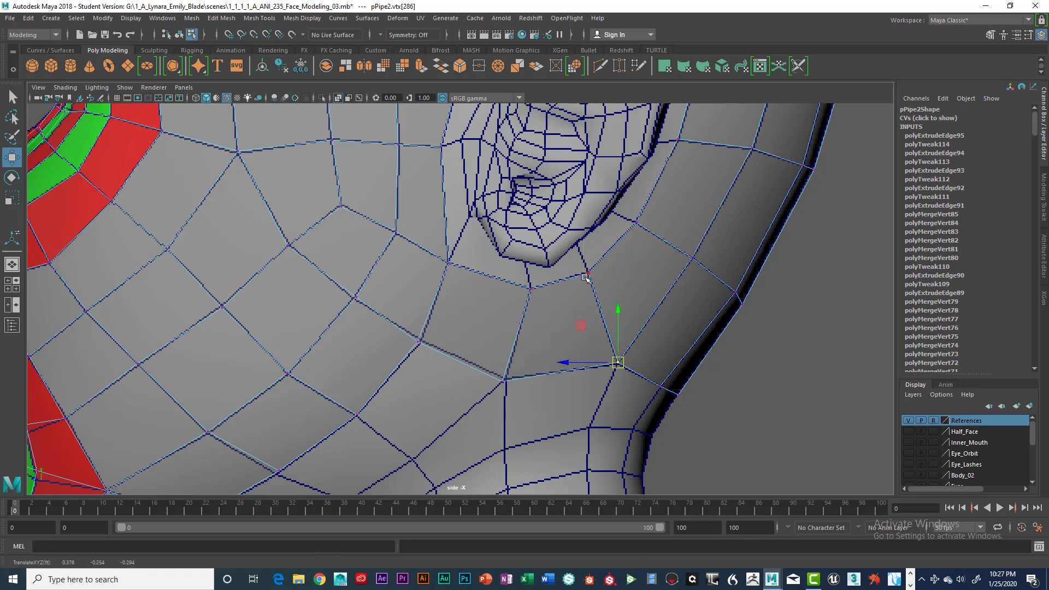
Merge the patch's overlapping vertices below the ear to their centres one location at a time, and adjust the adjoining jaw vertex on the reference grid.
scroll(581, 293, down, 3)
scroll(555, 310, up, 1)
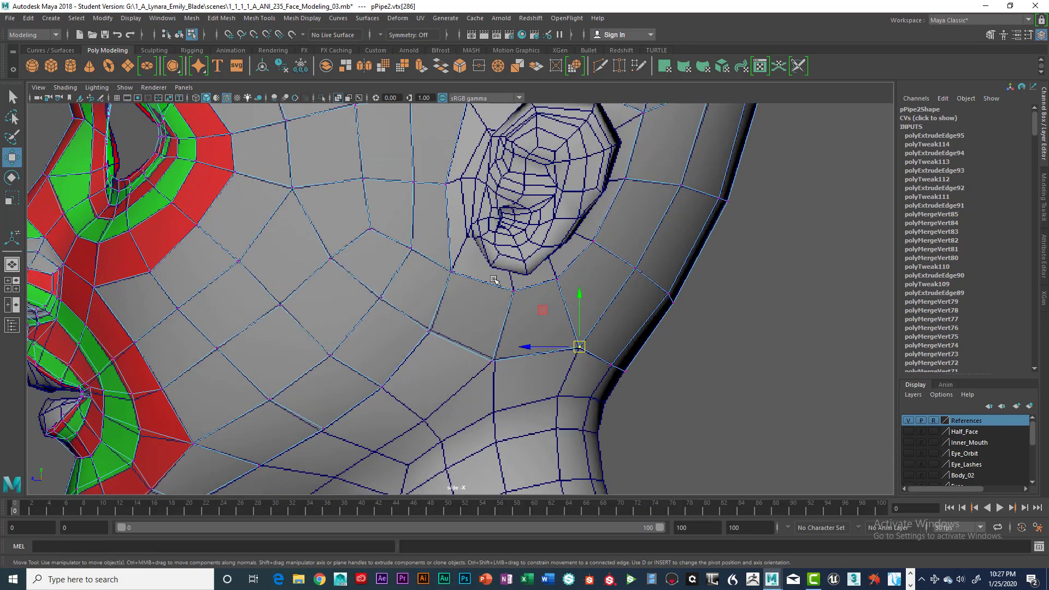
click(512, 294)
key(space)
click(358, 309)
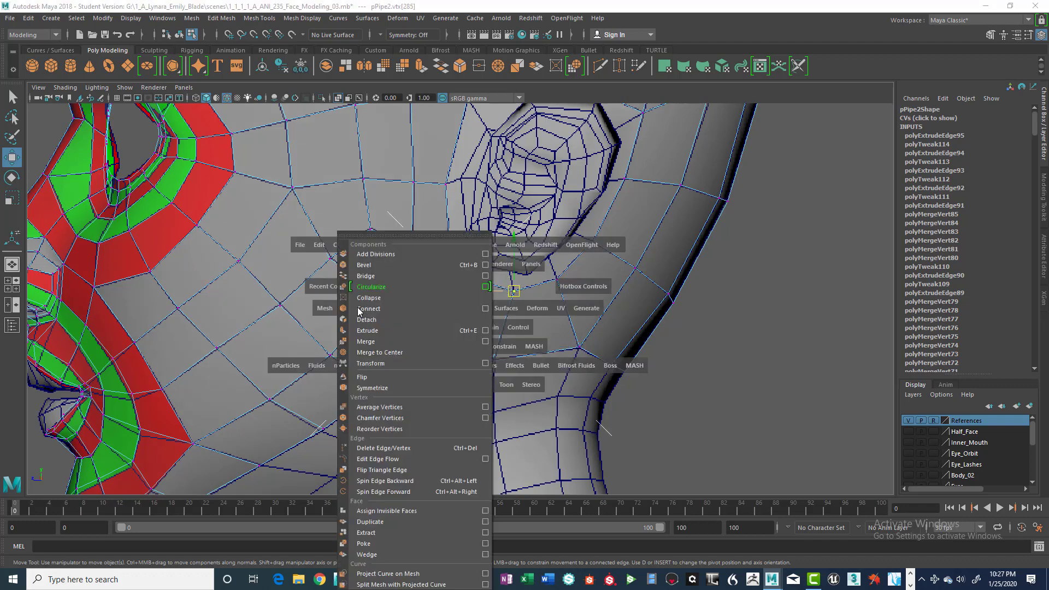
click(379, 348)
click(569, 297)
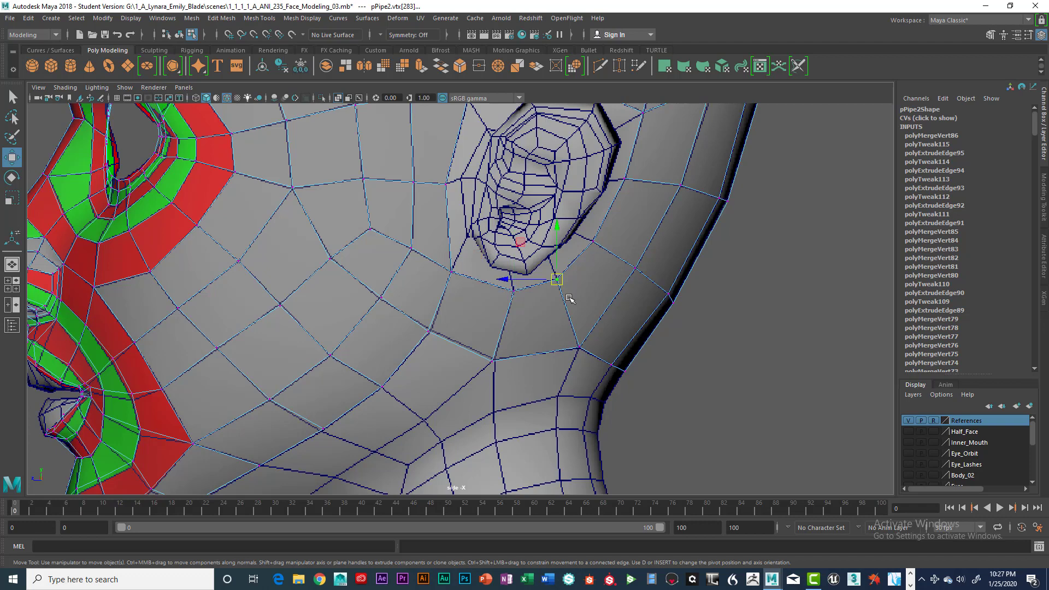
key(g)
drag(562, 335, 585, 366)
key(g)
drag(485, 350, 510, 376)
key(g)
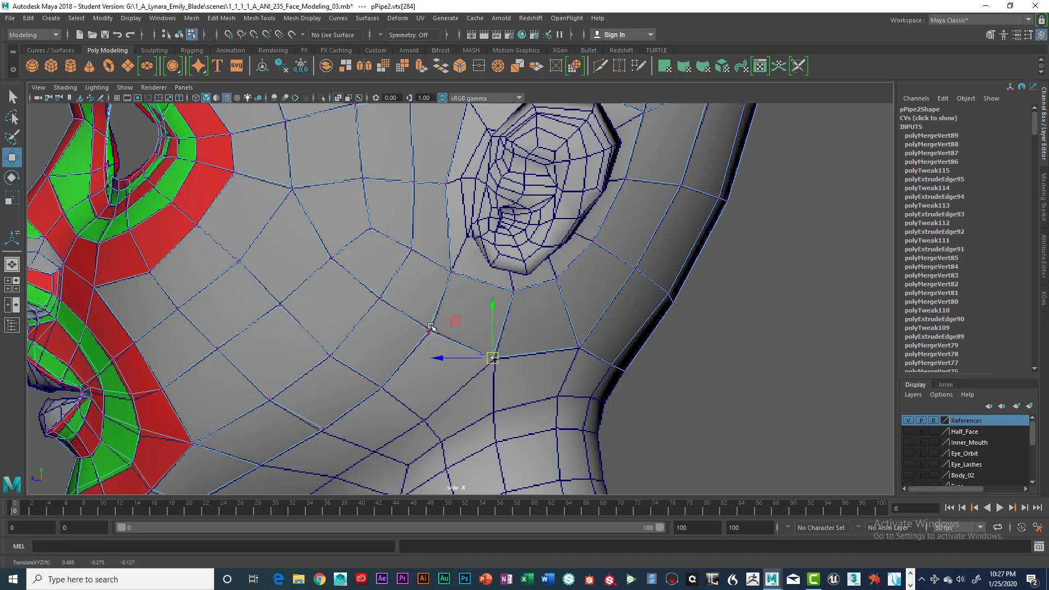
click(430, 335)
click(429, 334)
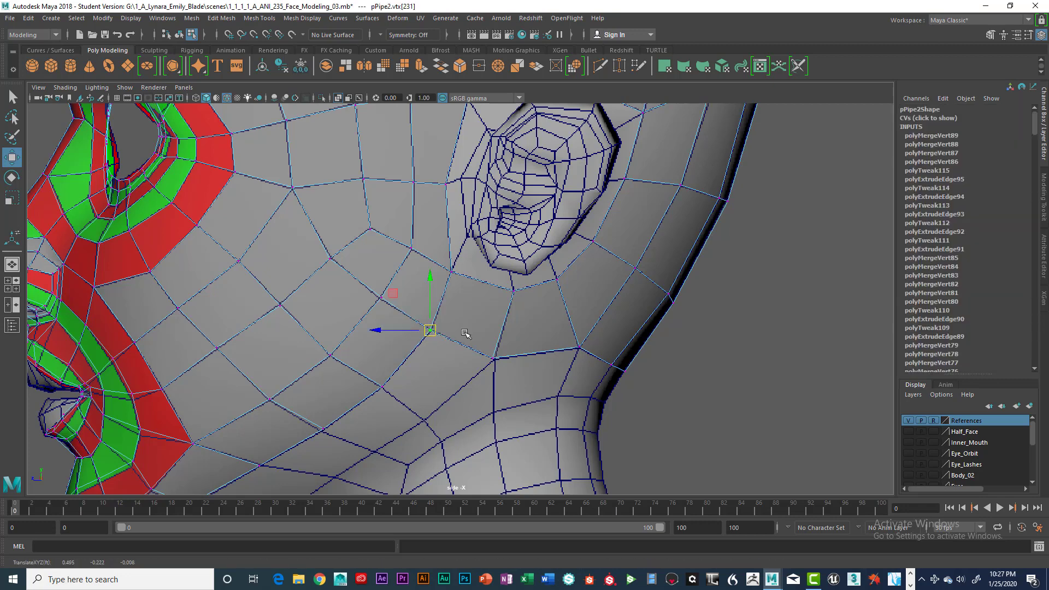
Extrude the open jawline edges from the chin to below the ear and pull the new strip back towards the neck.
scroll(498, 330, down, 5)
alt+middle_drag(497, 323, 581, 296)
scroll(581, 296, up, 5)
alt+middle_drag(532, 426, 486, 388)
right_drag(517, 275, 505, 235)
click(516, 268)
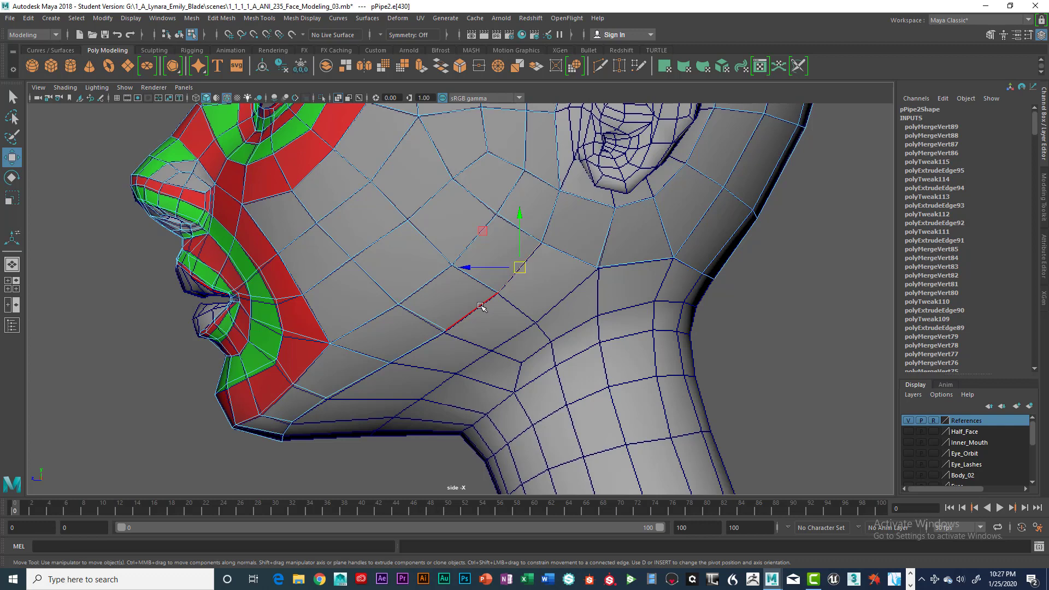
key(q)
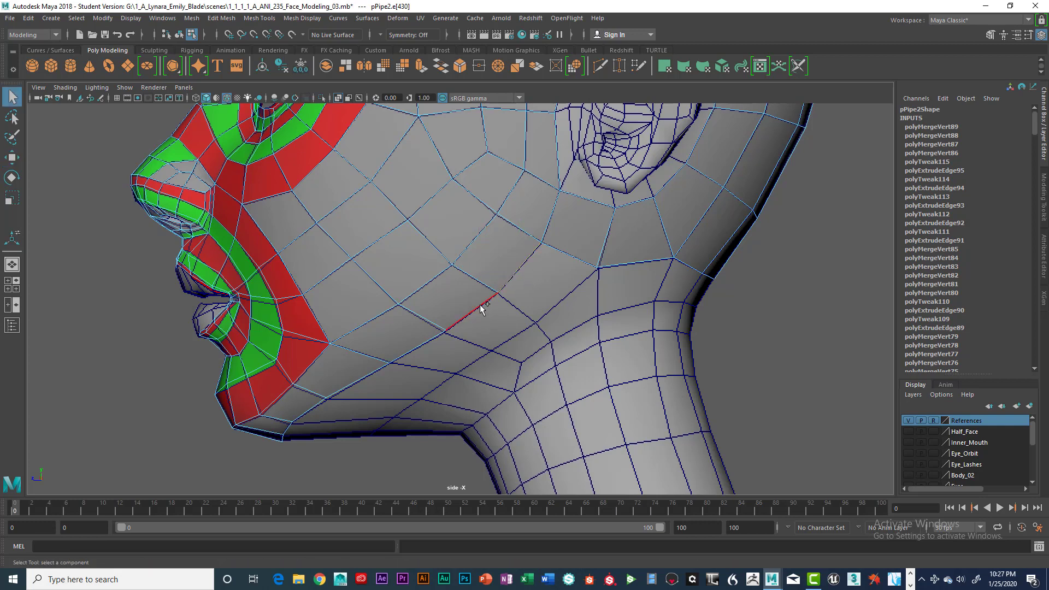
shift+click(373, 376)
key(space)
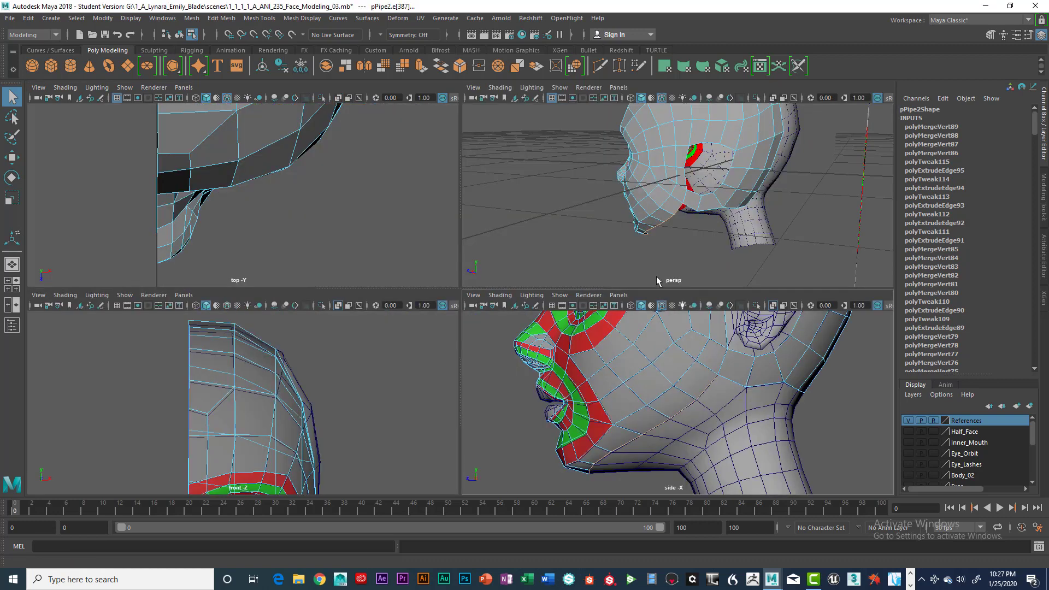
key(space)
alt+drag(476, 364, 431, 347)
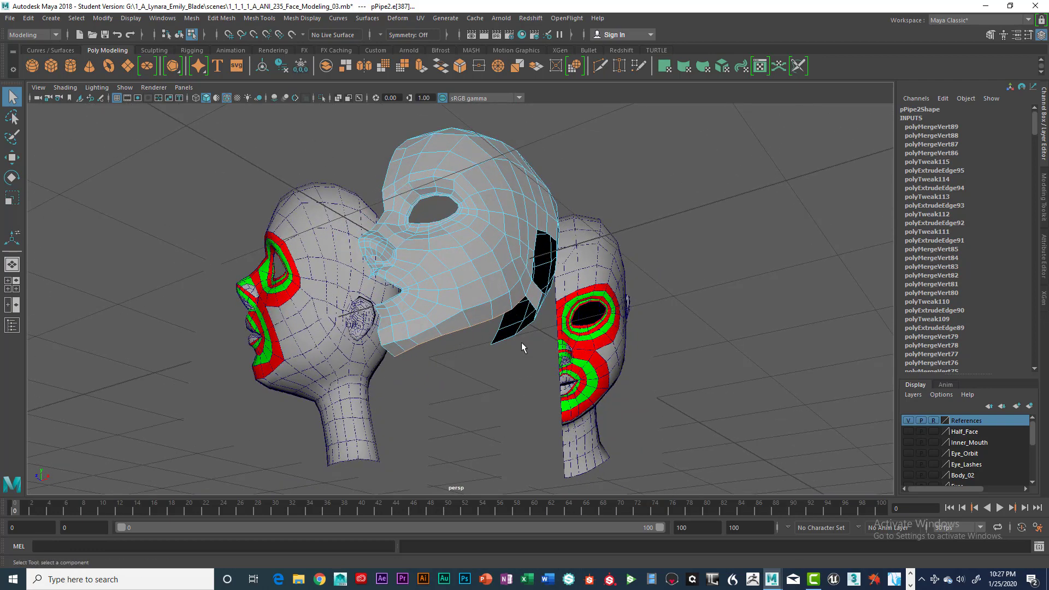
alt+drag(521, 348, 477, 352)
alt+drag(482, 345, 506, 328)
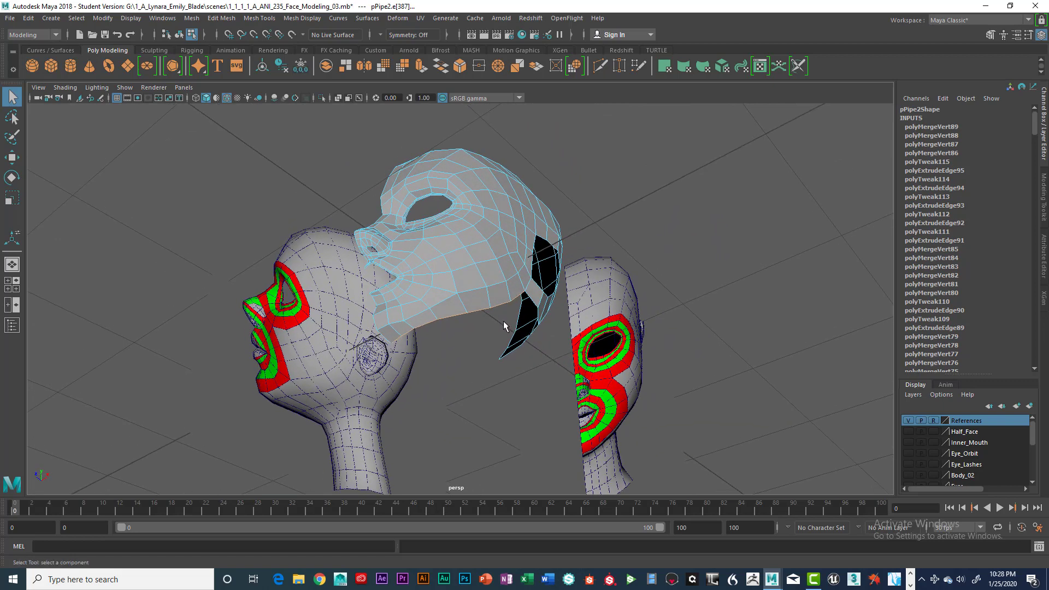
key(ctrl+e)
key(w)
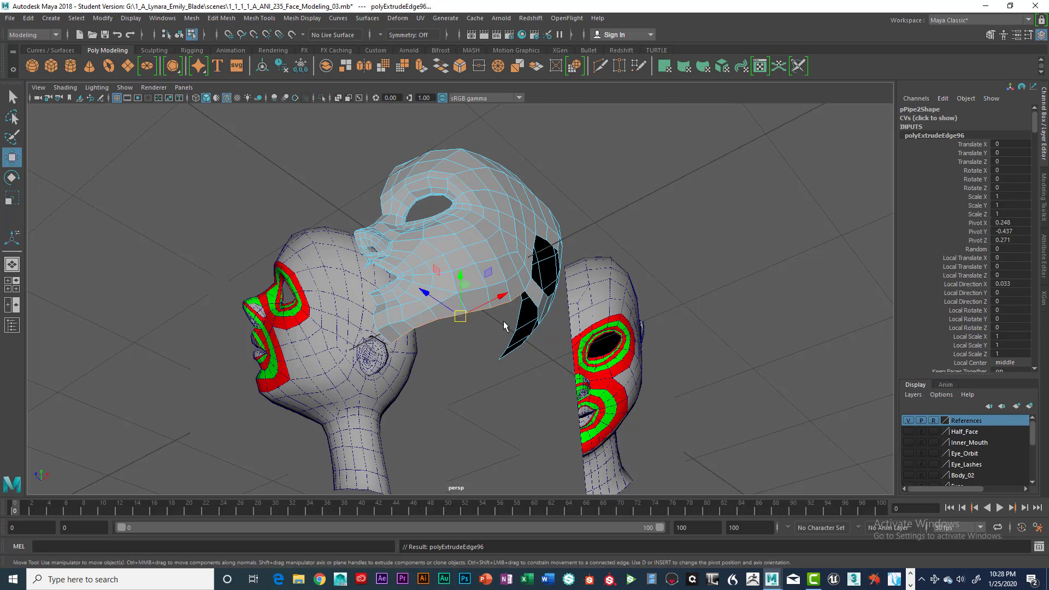
key(space)
key(f)
key(space)
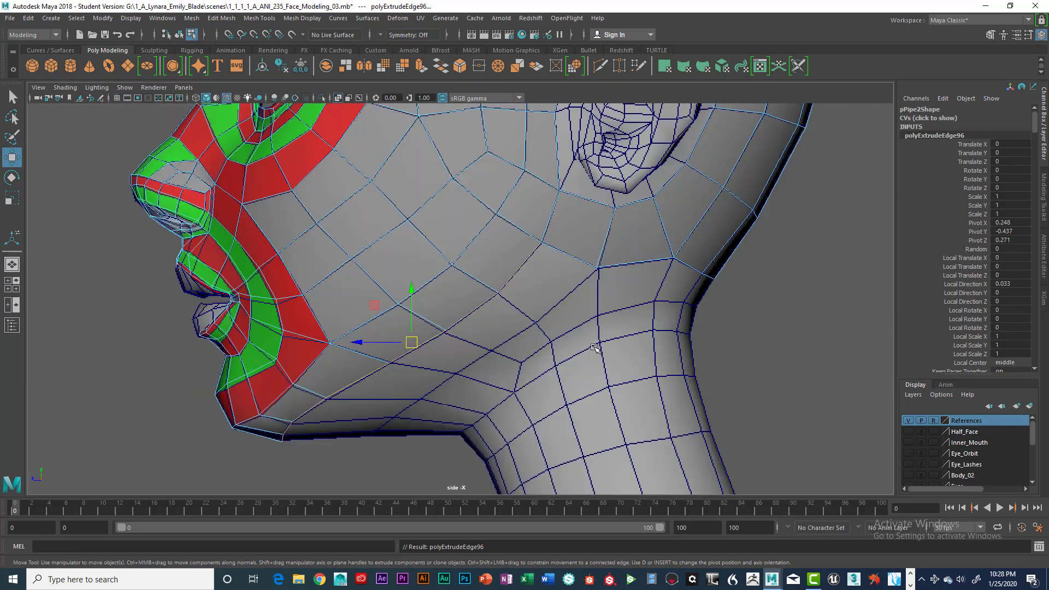
drag(359, 343, 454, 338)
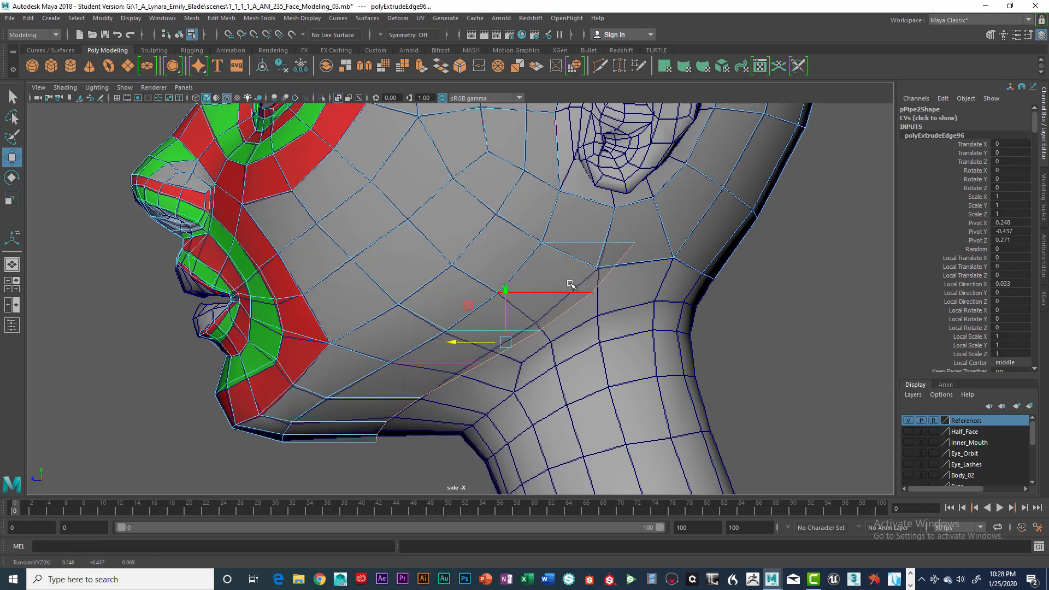
Place the extruded strip's rear vertices on the reference grid along the jaw, with the end vertex on the patch corner below the ear.
alt+middle_drag(570, 284, 579, 333)
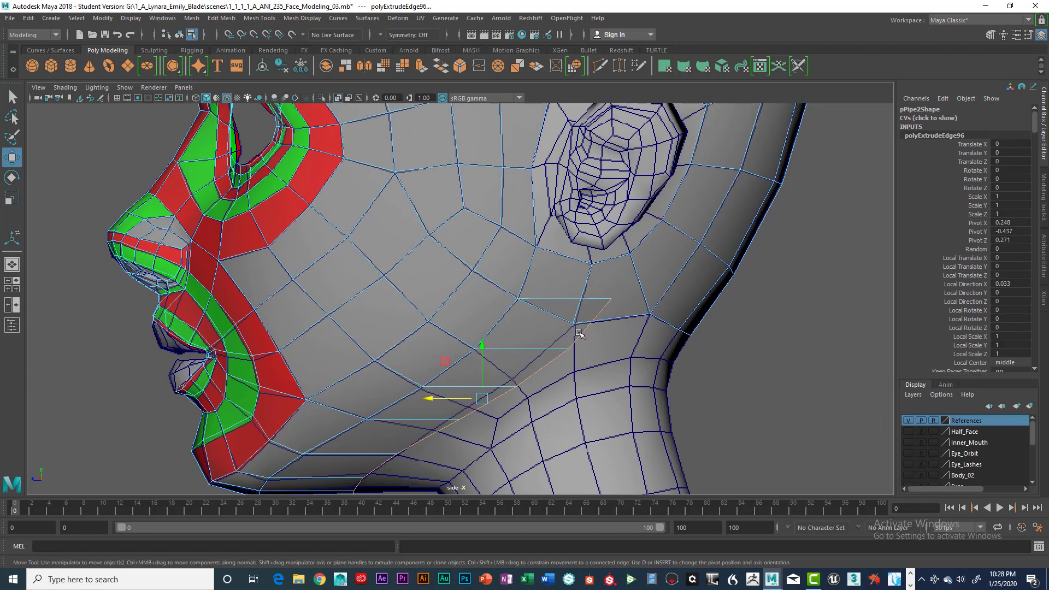
right_drag(608, 264, 566, 266)
click(606, 291)
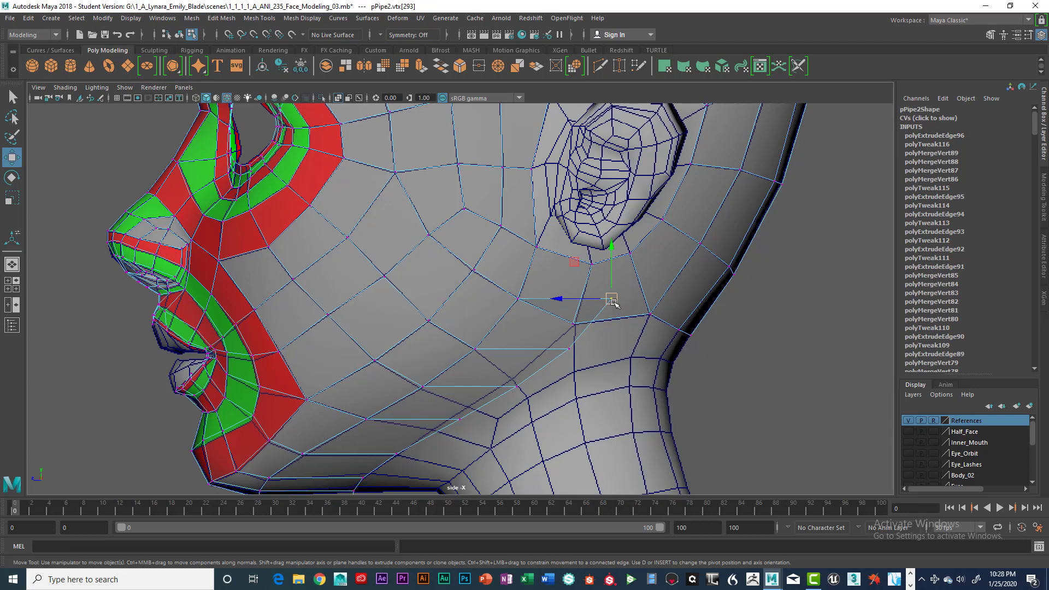
drag(612, 302, 515, 377)
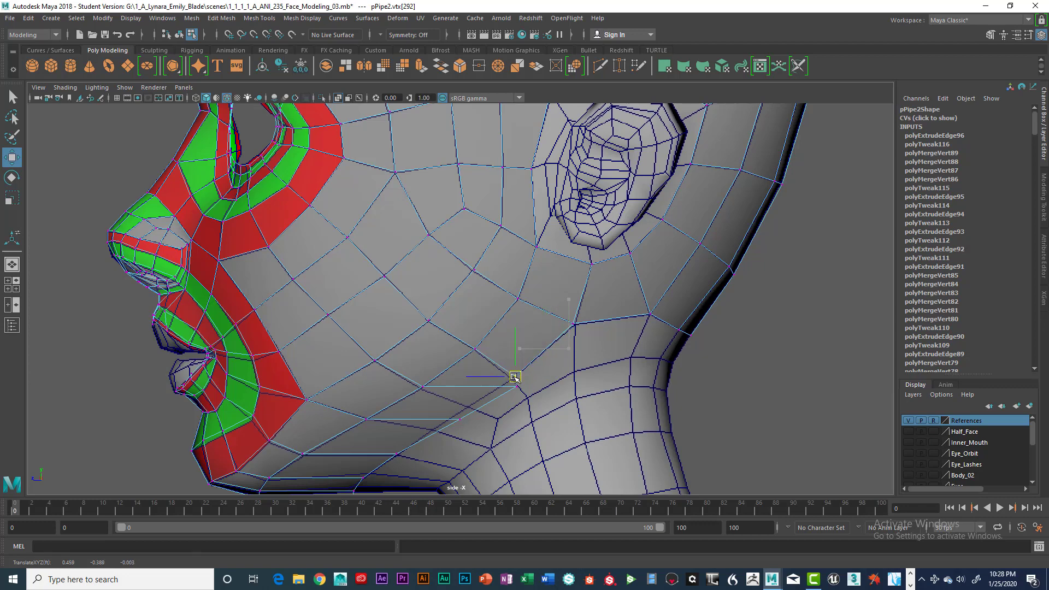
alt+middle_drag(572, 373, 587, 310)
scroll(587, 319, up, 1)
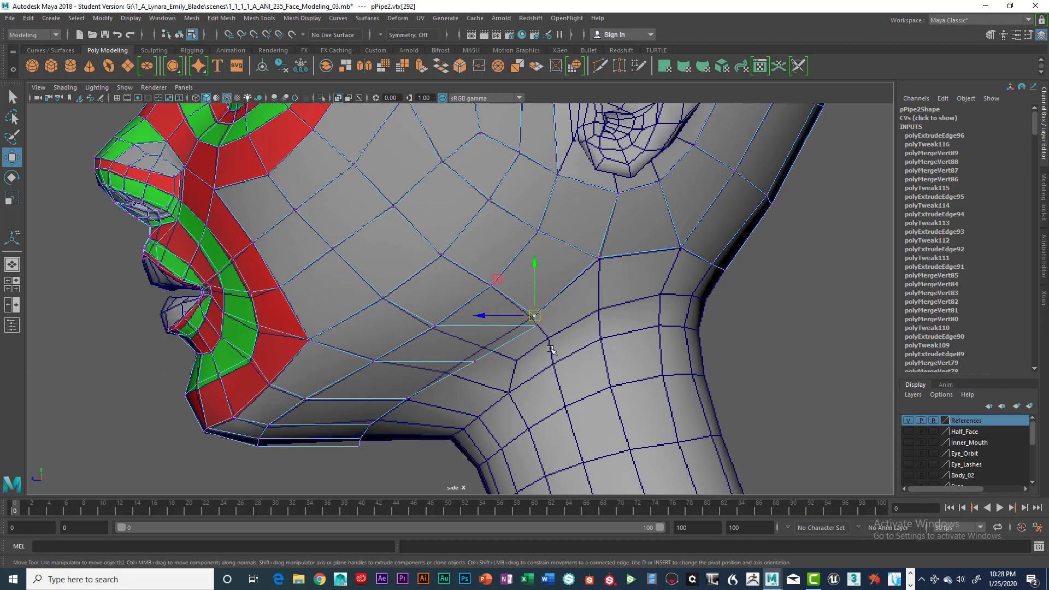
drag(542, 326, 484, 349)
scroll(511, 362, up, 2)
alt+middle_drag(516, 367, 547, 325)
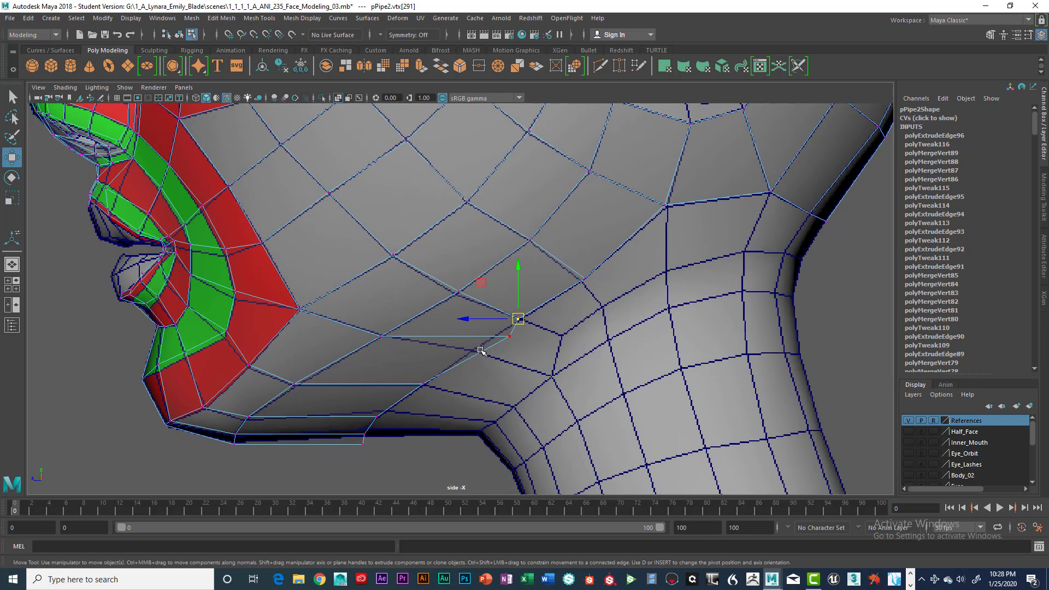
Align the strip's remaining front vertices under the jaw and chin with the reference grid.
click(511, 336)
drag(511, 336, 472, 349)
alt+middle_drag(531, 345, 585, 322)
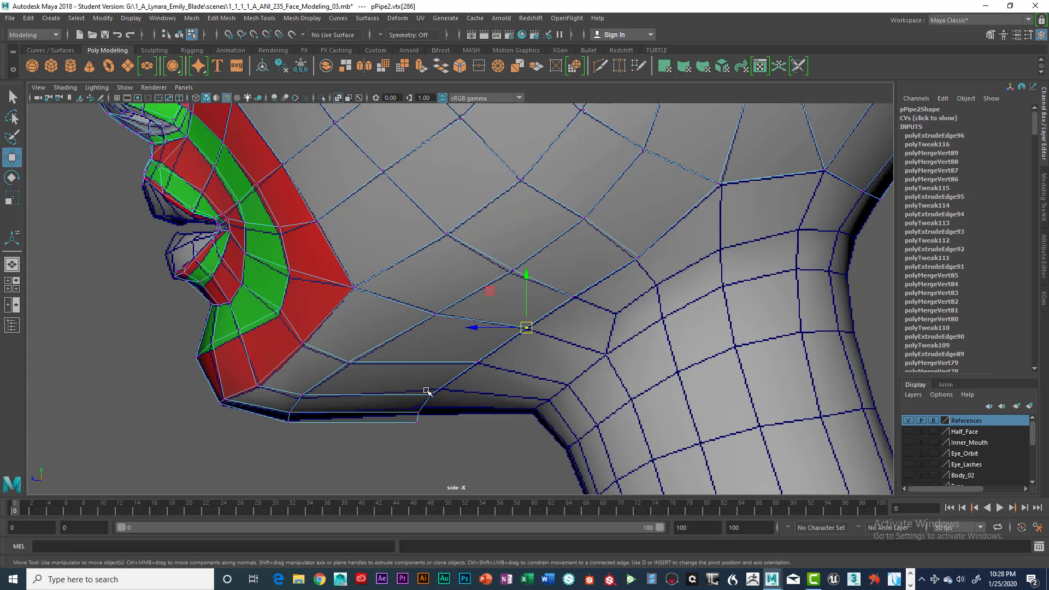
click(430, 395)
mouse_move(430, 395)
mouse_down()
mouse_move(439, 389)
mouse_move(419, 407)
mouse_up()
click(419, 411)
click(410, 416)
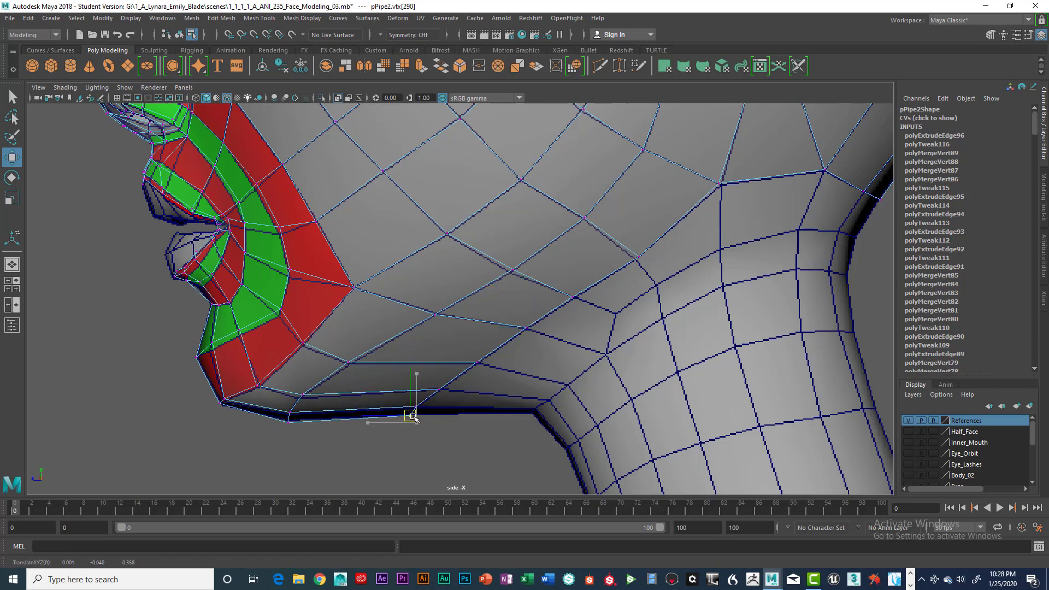
scroll(651, 333, down, 8)
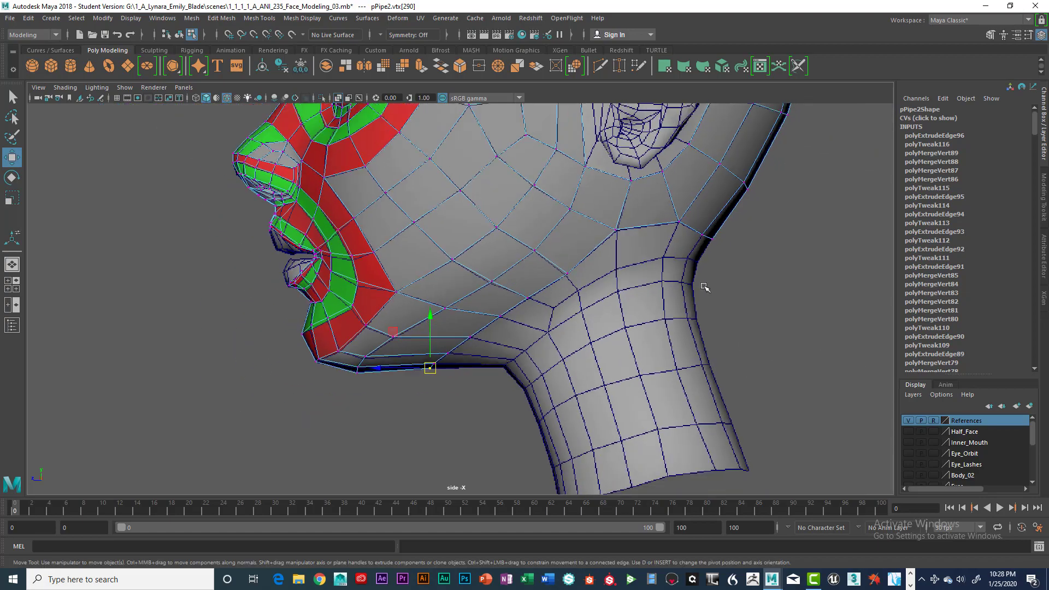
Select the new strip's lower jaw vertices in the perspective view and shift them along X to follow the head's curvature.
key(space)
key(space)
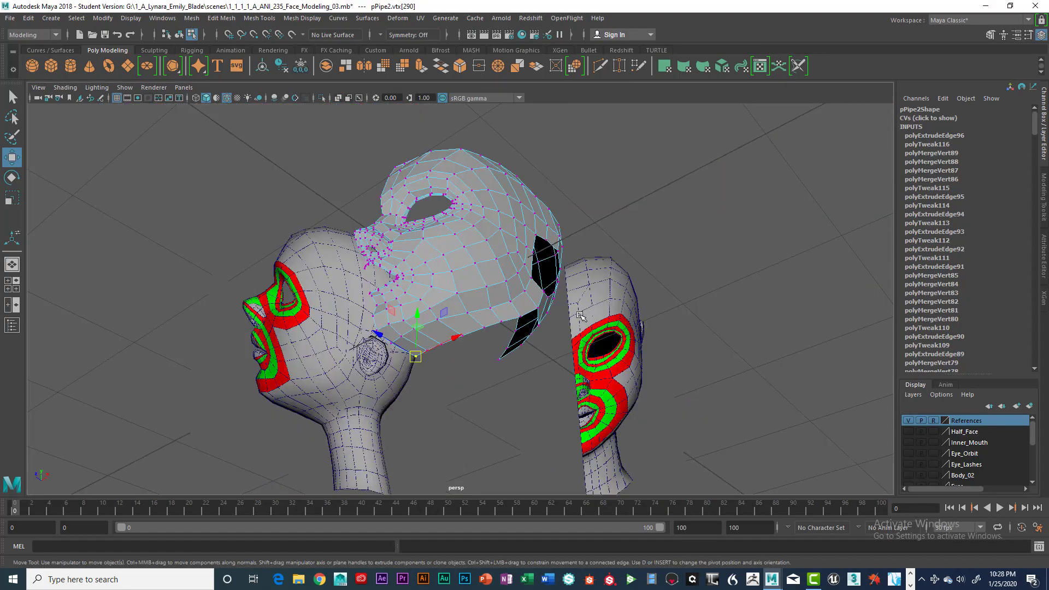
alt+drag(606, 349, 621, 307)
scroll(575, 347, up, 4)
alt+drag(581, 337, 527, 357)
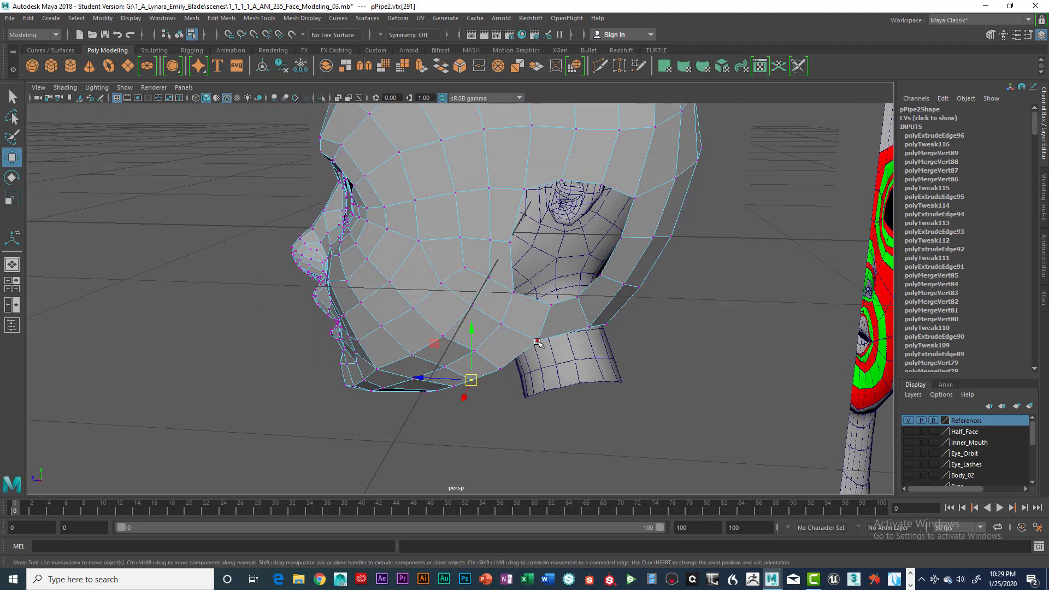
shift+click(538, 339)
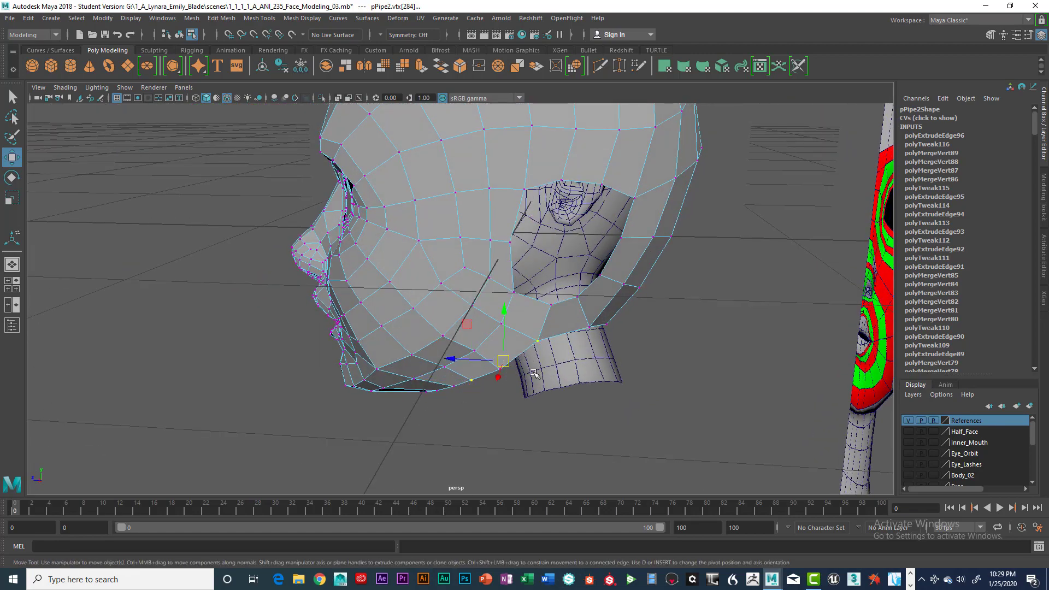
key(q)
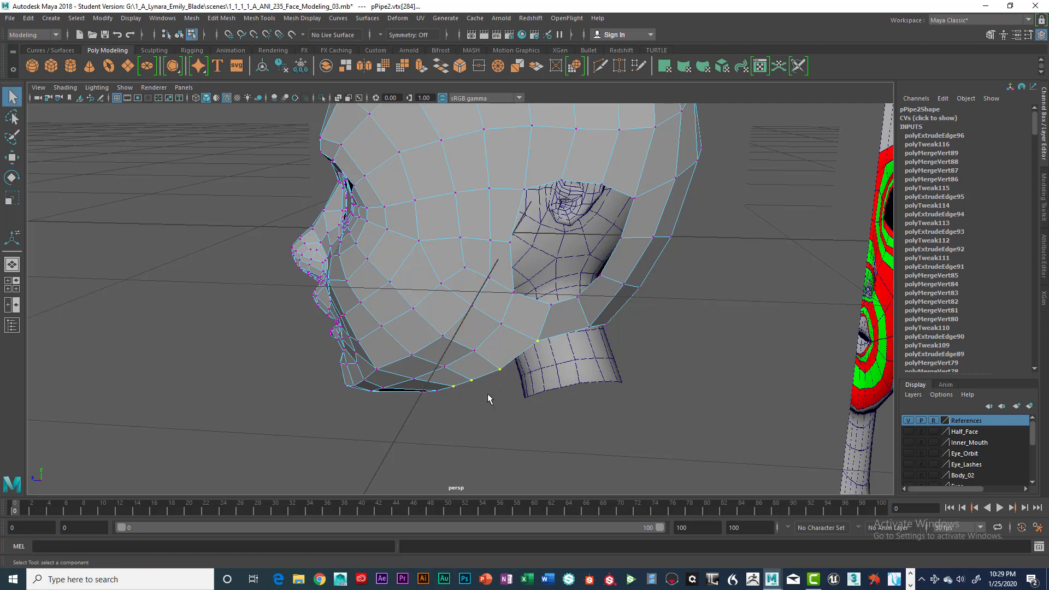
mouse_move(510, 386)
alt+mouse_down()
mouse_move(525, 398)
mouse_move(710, 253)
mouse_move(681, 323)
mouse_move(578, 371)
mouse_move(644, 382)
mouse_move(529, 397)
mouse_move(490, 379)
alt+mouse_up()
key(w)
key(super)
key(super)
key(super)
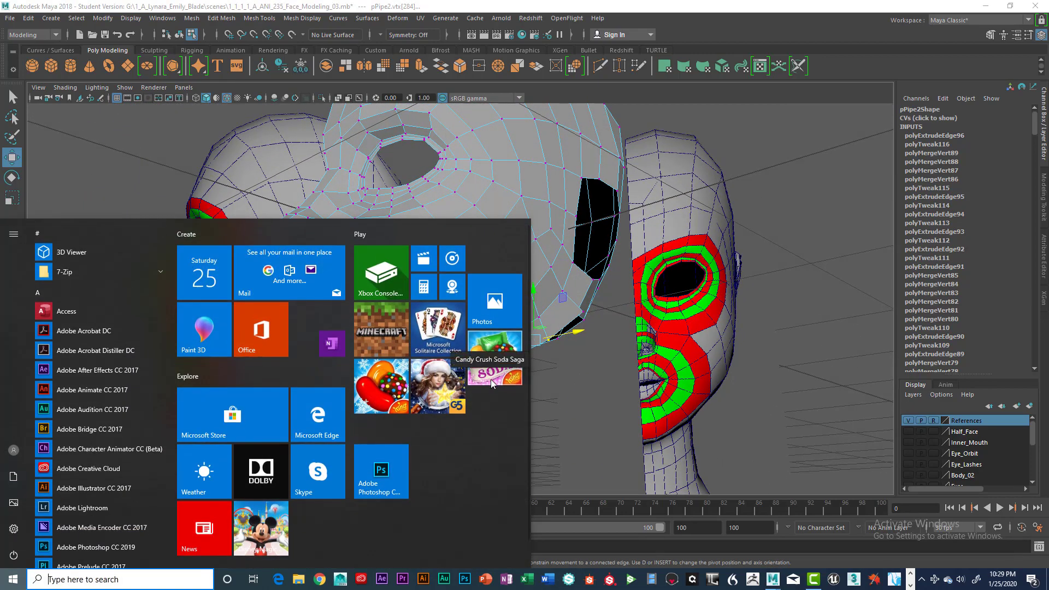
key(super)
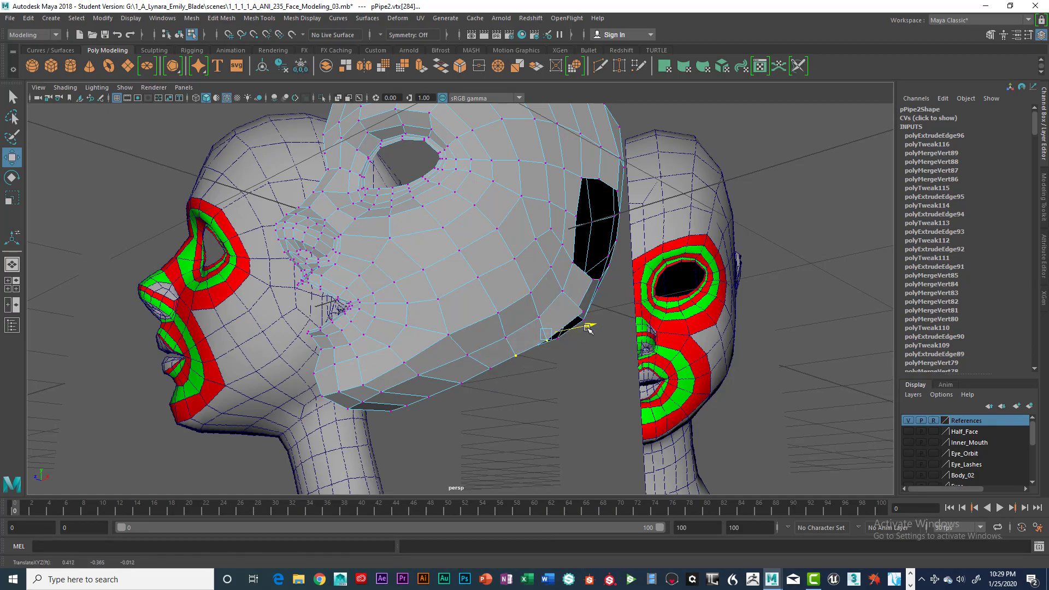
alt+drag(584, 332, 446, 314)
Snap the strip's end vertex onto the patch corner below the ear and merge the two vertices to their centre.
click(438, 312)
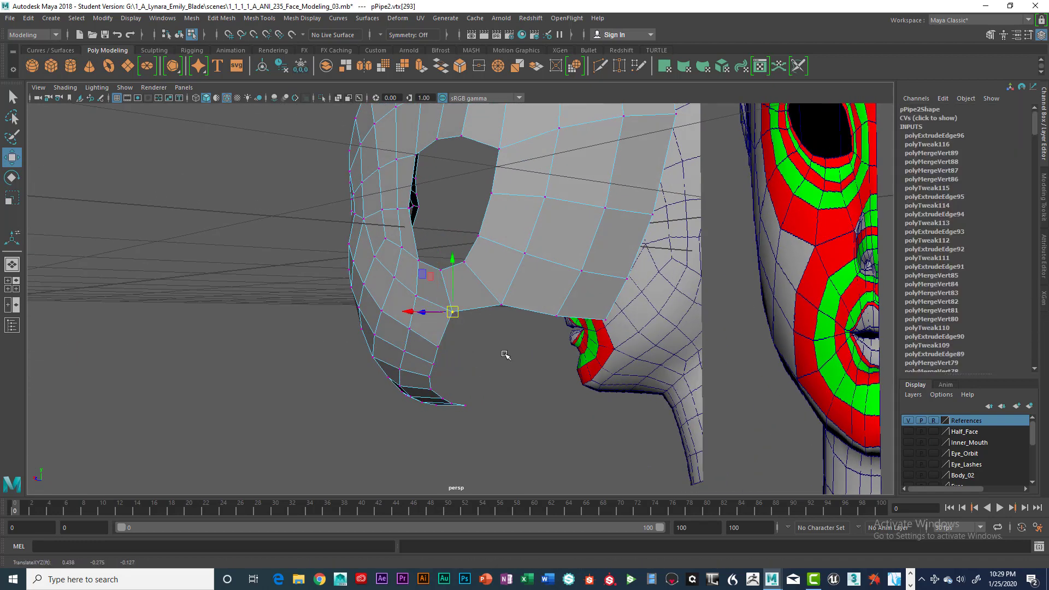
alt+drag(505, 355, 563, 306)
click(536, 351)
alt+drag(536, 351, 559, 325)
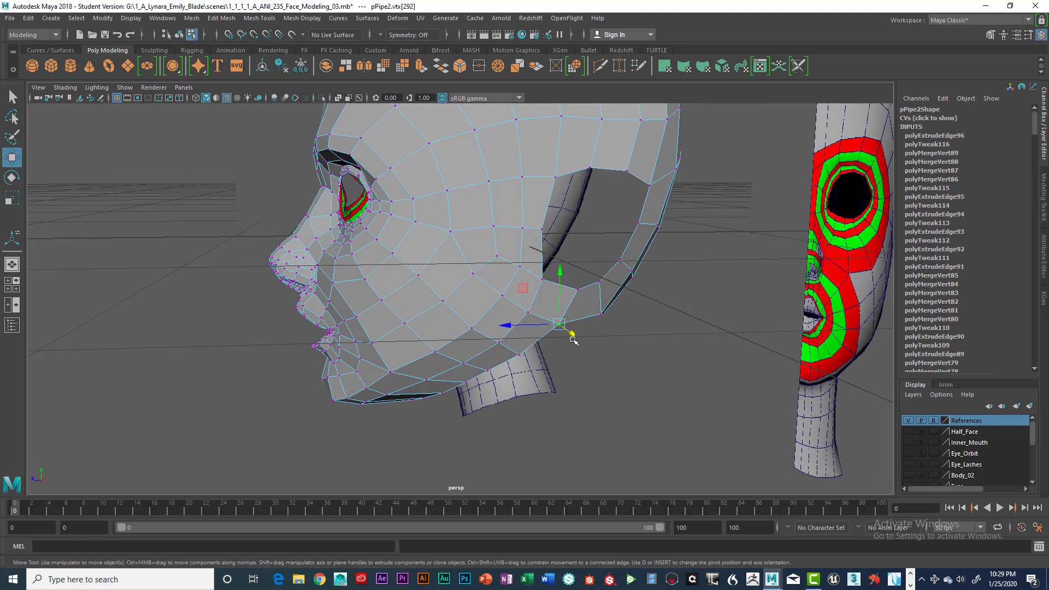
key(space)
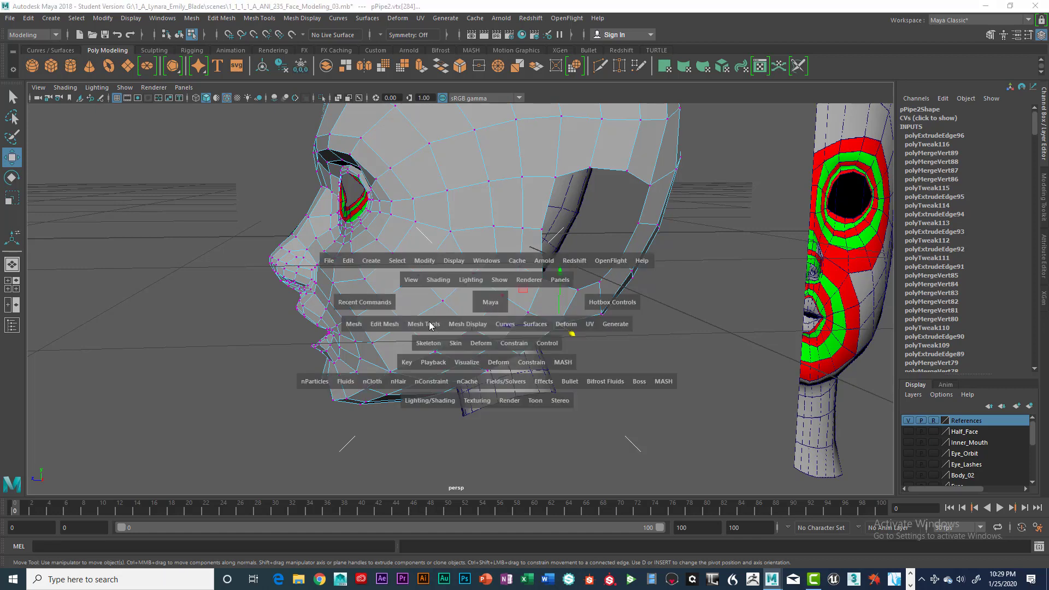
click(382, 326)
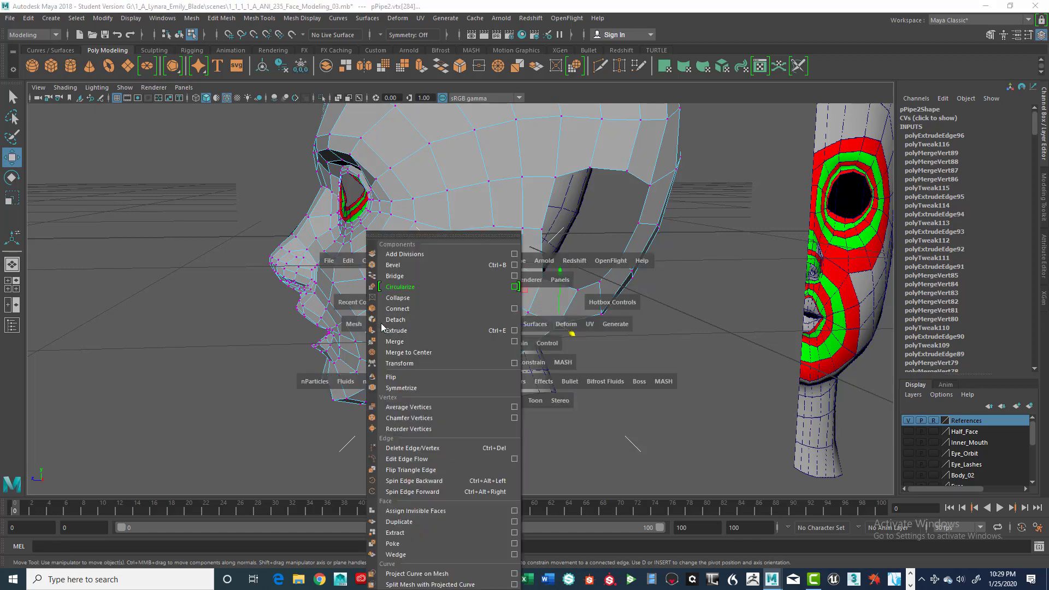
click(405, 353)
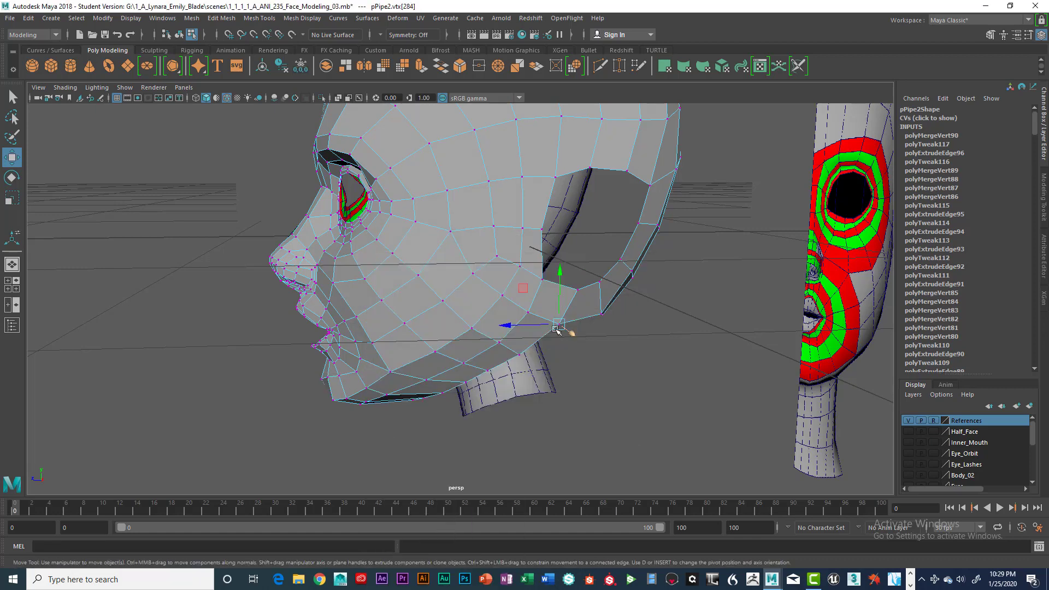
Adjust the sideways position of the lower jaw strip's vertices while viewing the head from underneath.
alt+drag(591, 357, 622, 282)
click(600, 344)
click(563, 284)
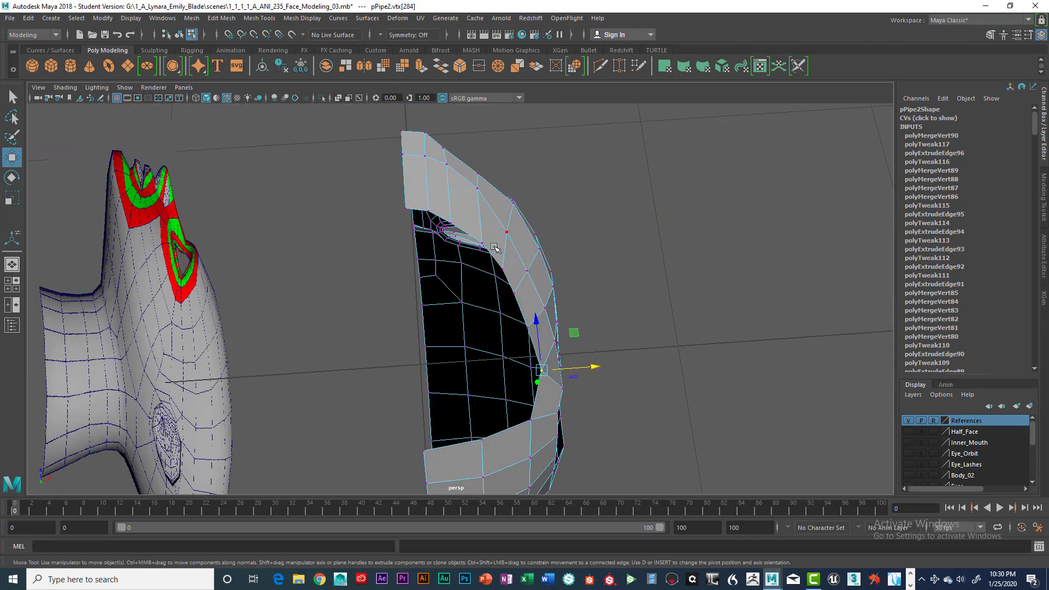
click(482, 244)
alt+drag(483, 245, 533, 273)
click(502, 294)
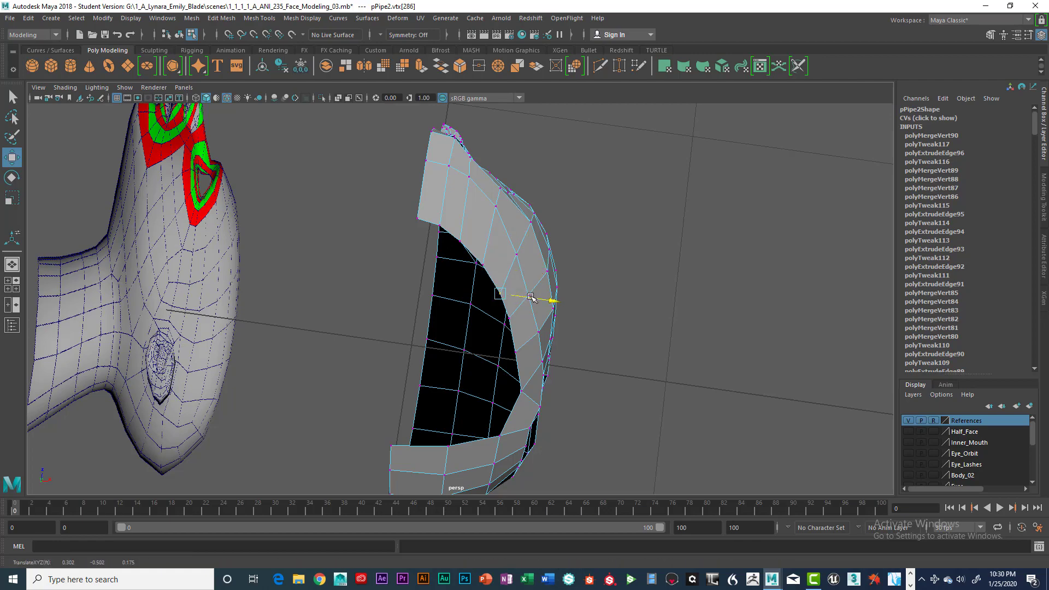
alt+drag(453, 232, 627, 363)
key(space)
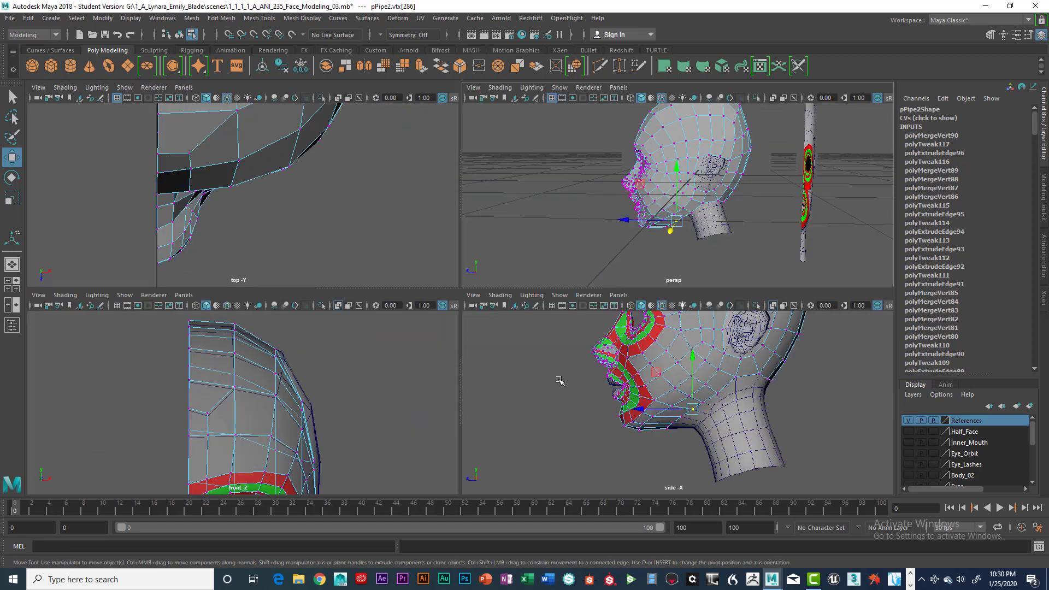
Examine the jaw, ear and neck topology against the reference grid in an enlarged side view.
key(space)
scroll(643, 367, up, 5)
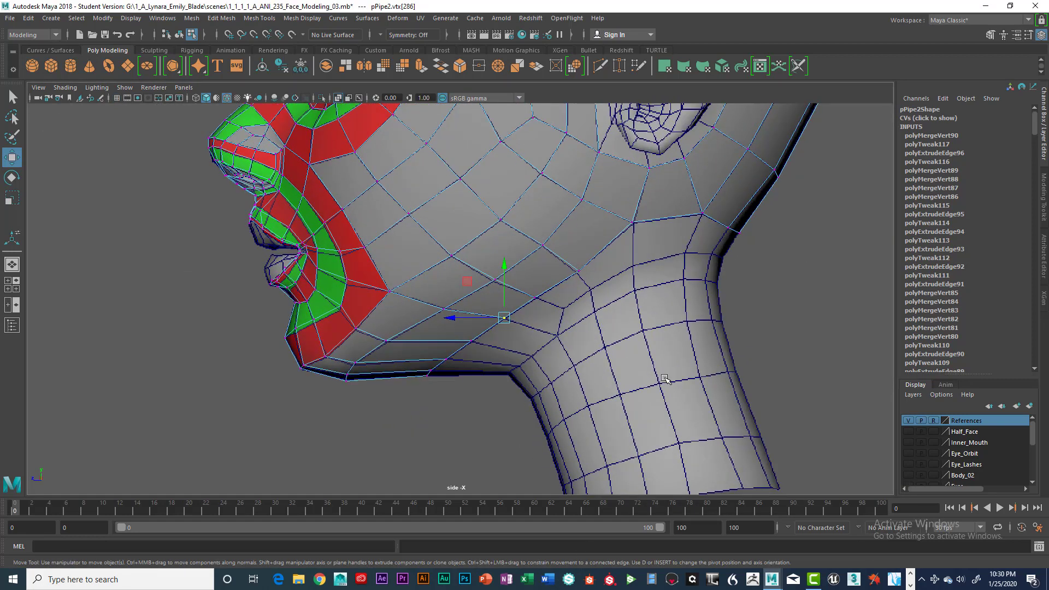
alt+middle_drag(642, 367, 527, 391)
scroll(550, 400, up, 1)
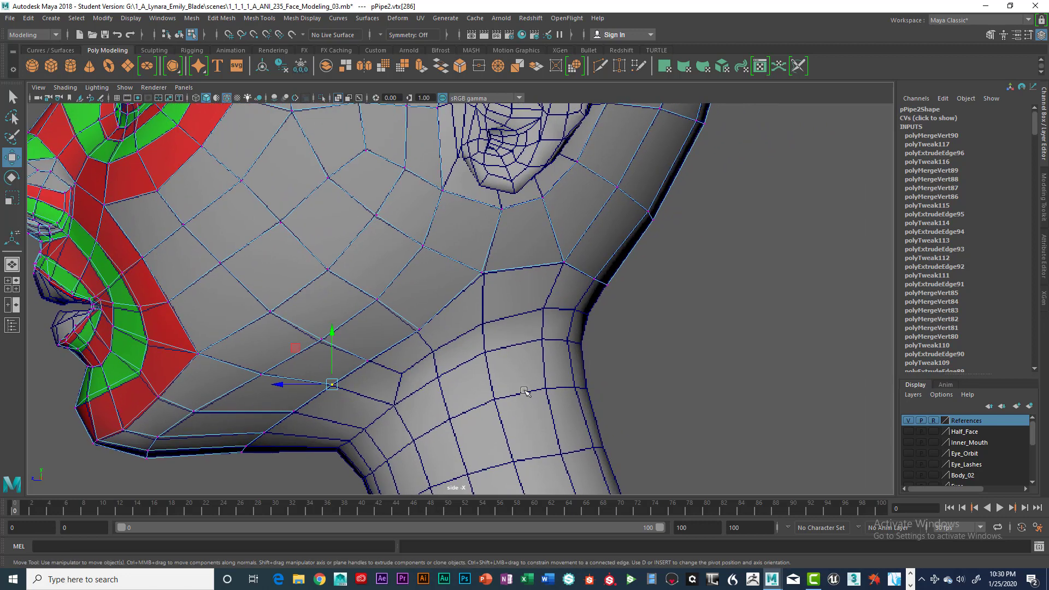
scroll(533, 389, down, 1)
scroll(532, 389, down, 1)
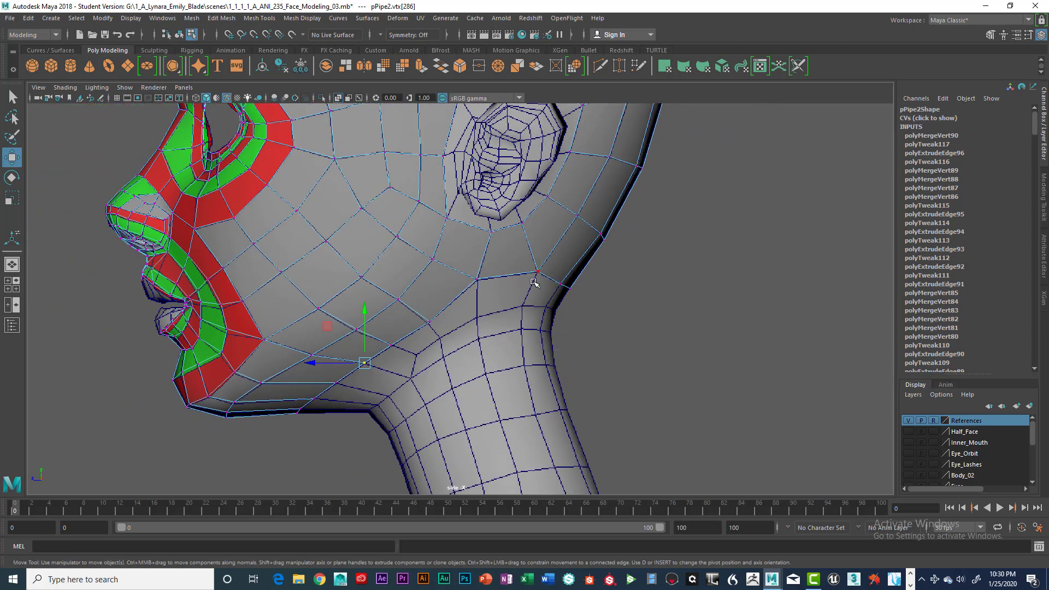
alt+middle_drag(554, 369, 552, 297)
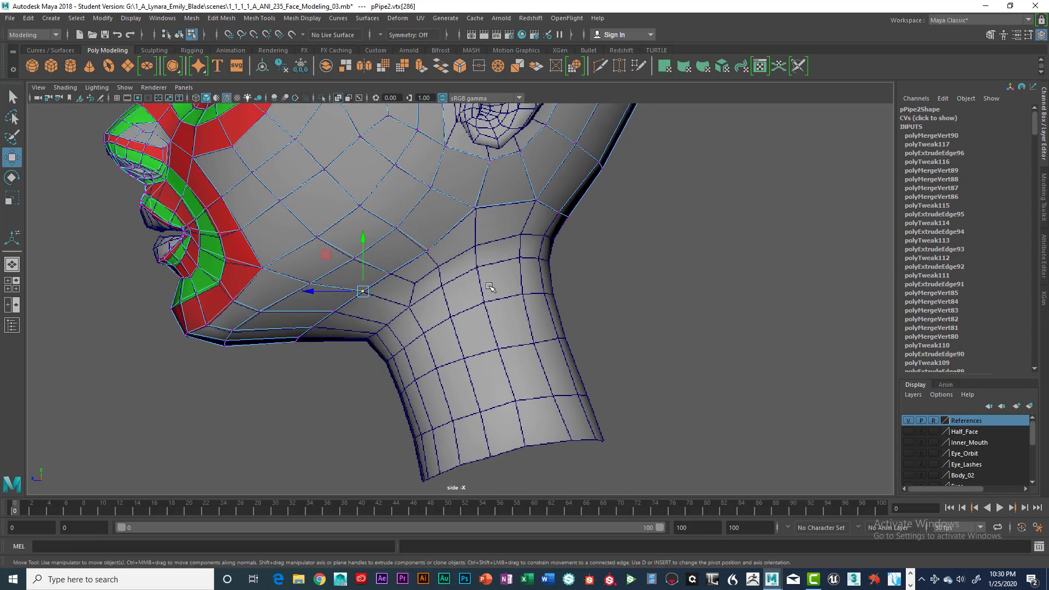
alt+middle_drag(561, 309, 544, 358)
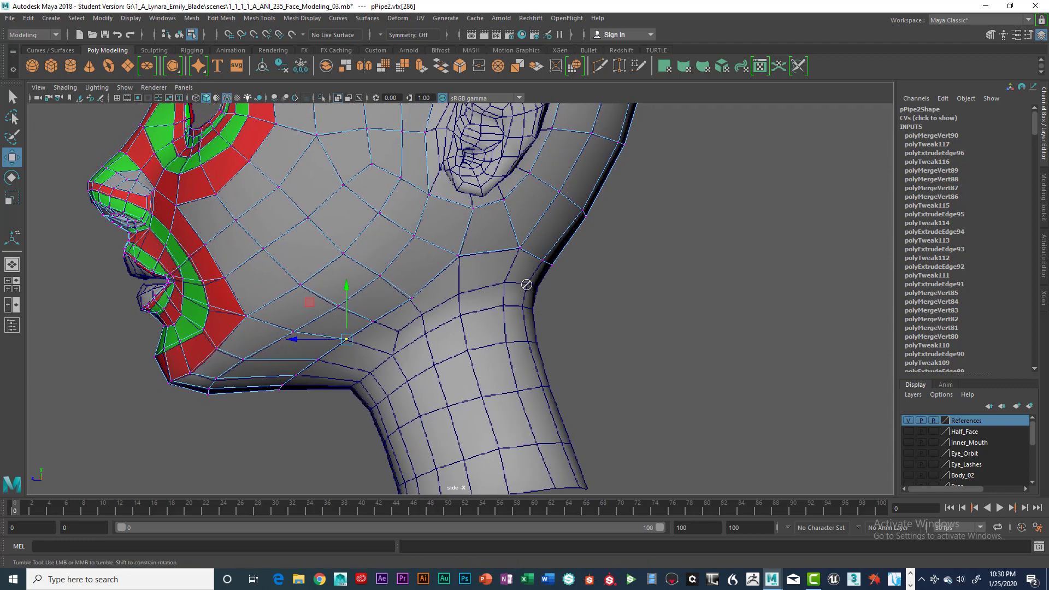
Select the head mesh's open lower border edges from below the ear to the nape.
right_click(536, 255)
right_drag(536, 259, 534, 254)
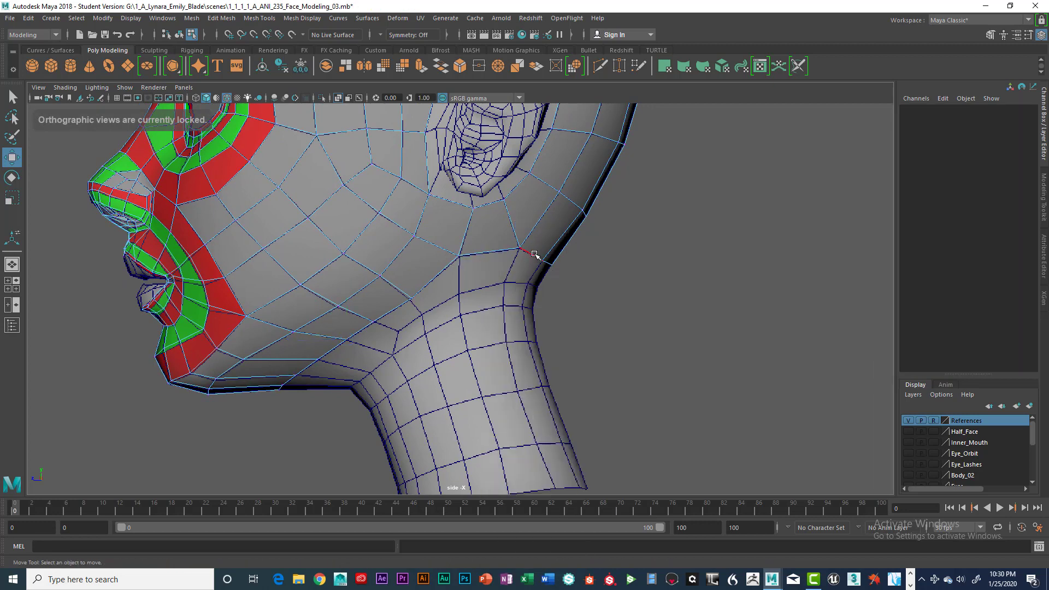
click(540, 260)
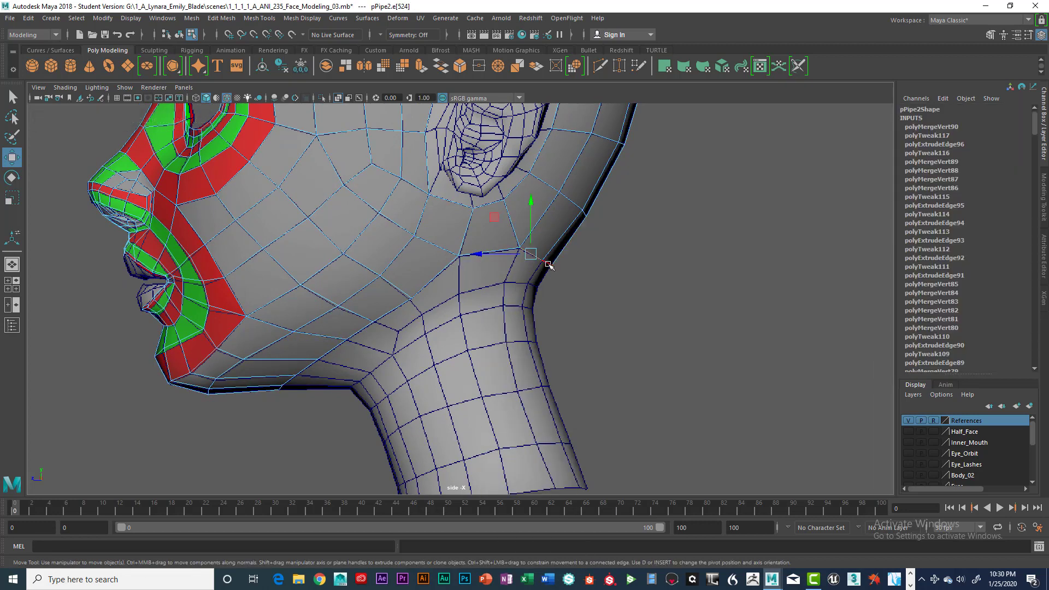
click(549, 266)
key(space)
key(space)
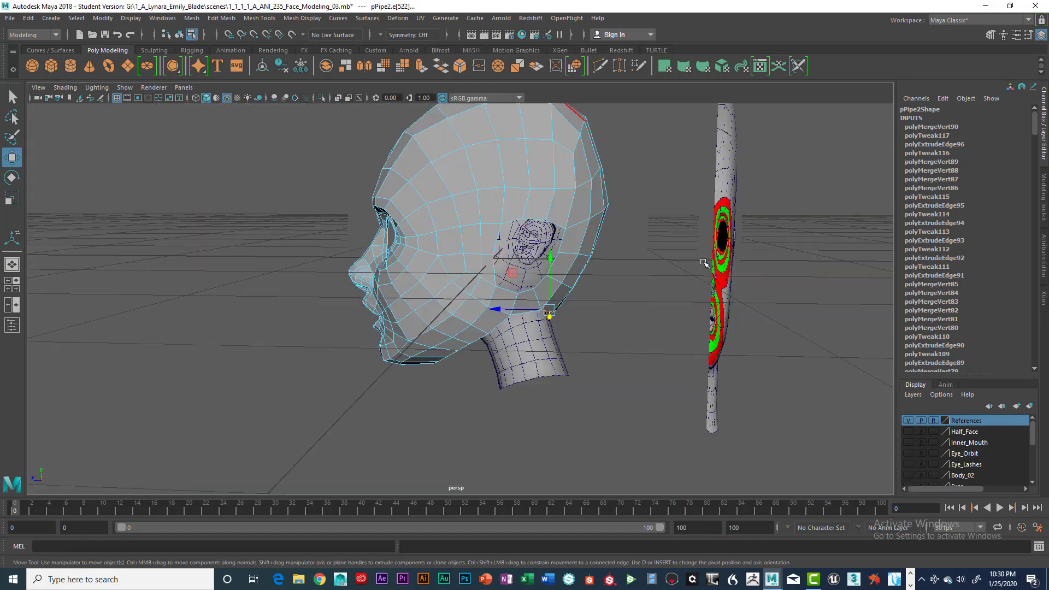
alt+drag(705, 263, 682, 276)
key(space)
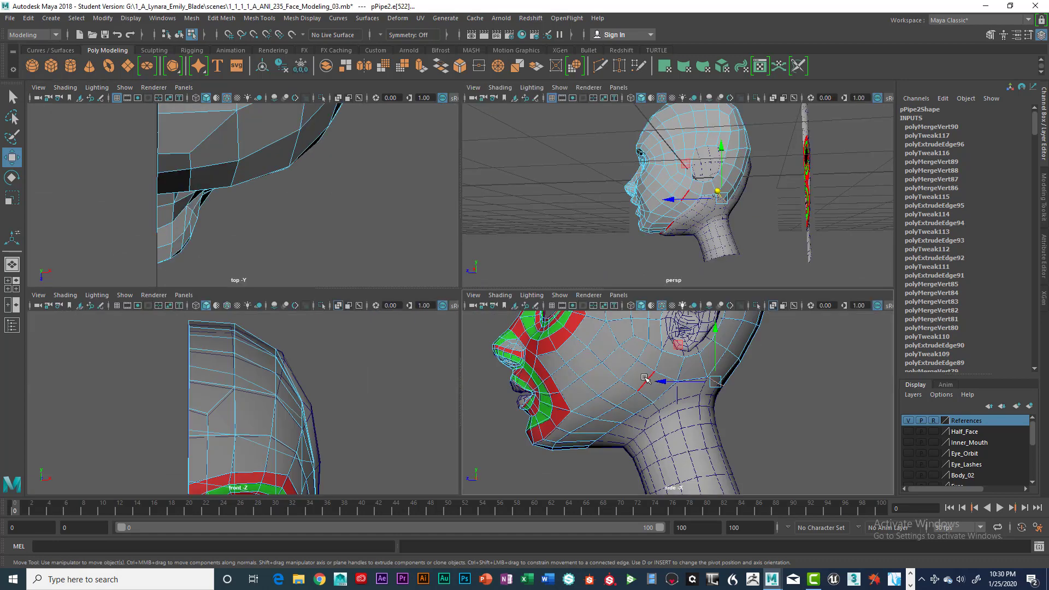
key(space)
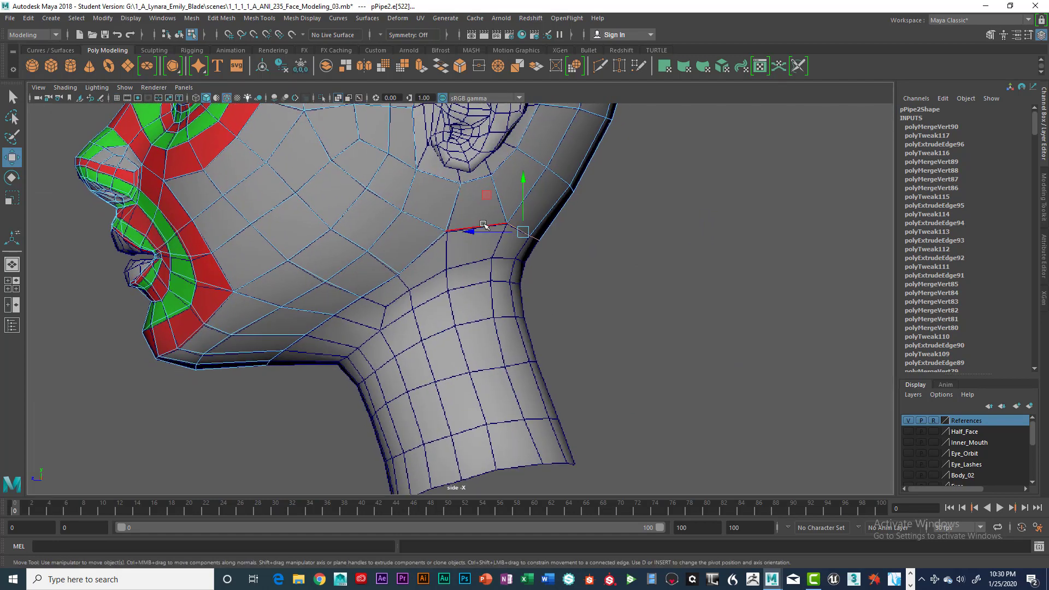
drag(485, 228, 453, 228)
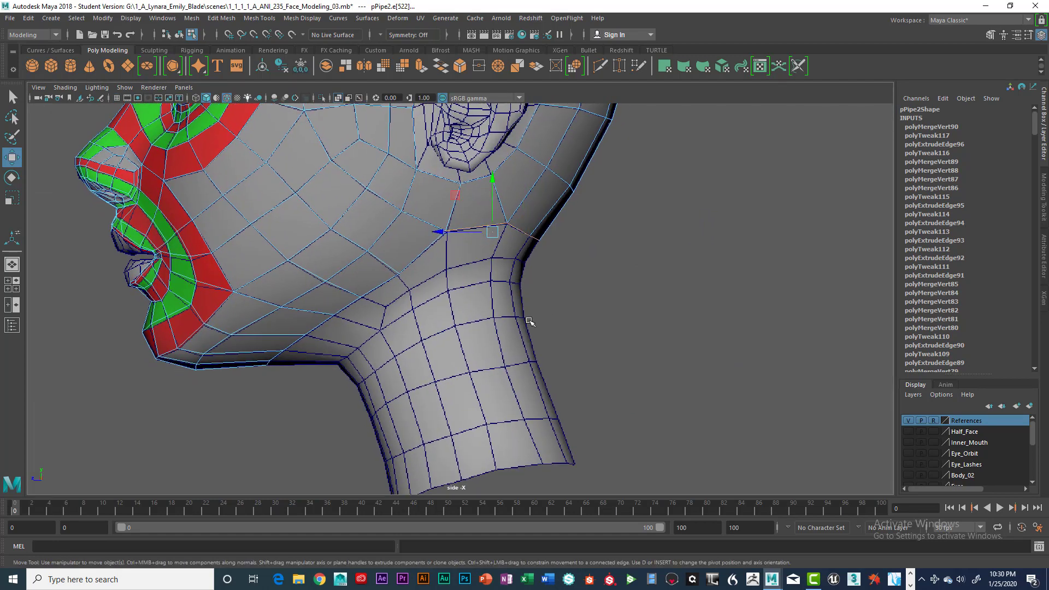
Extrude the selected nape edges down to the first reference row of the neck and align the new vertices with the grid.
key(ctrl+e)
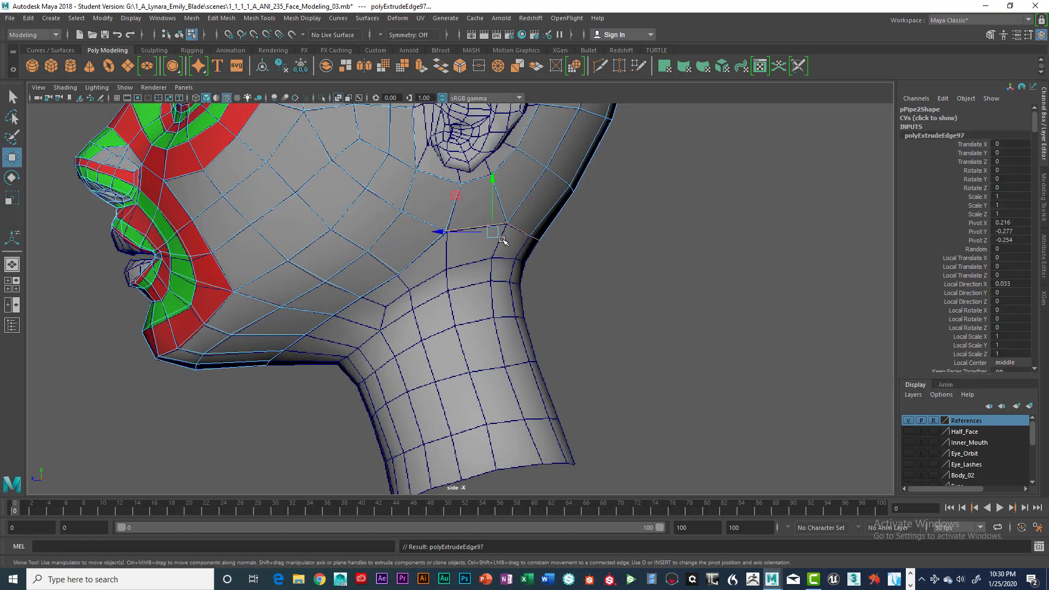
drag(502, 239, 482, 257)
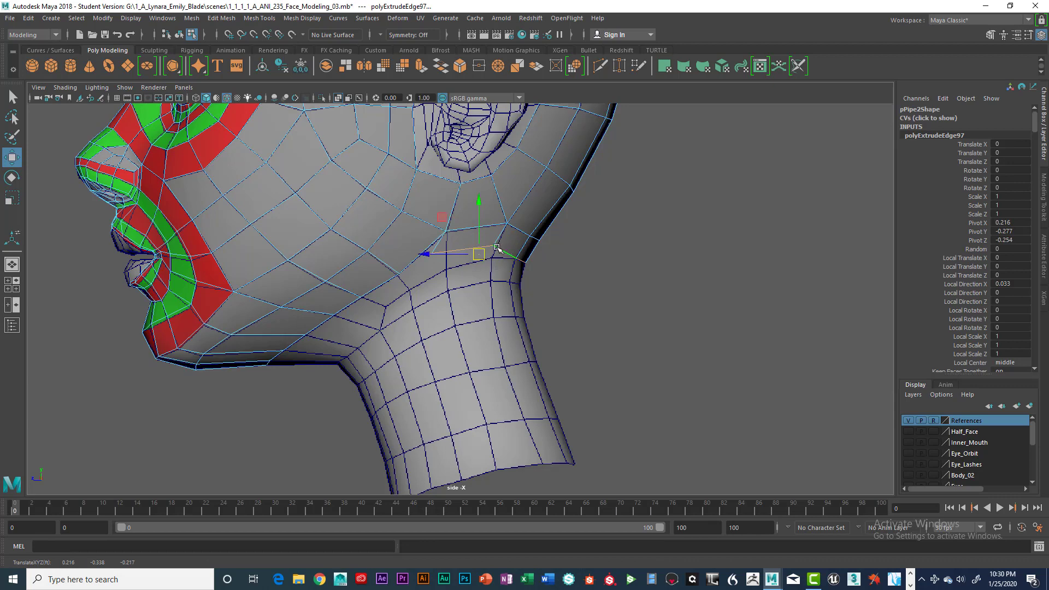
right_drag(497, 248, 458, 239)
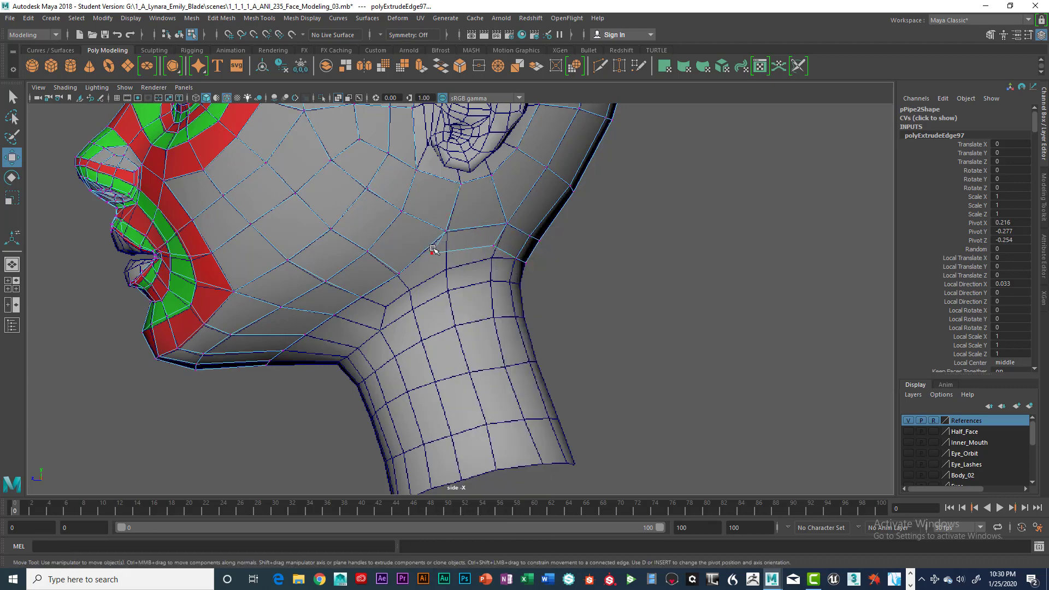
click(433, 252)
drag(432, 251, 447, 270)
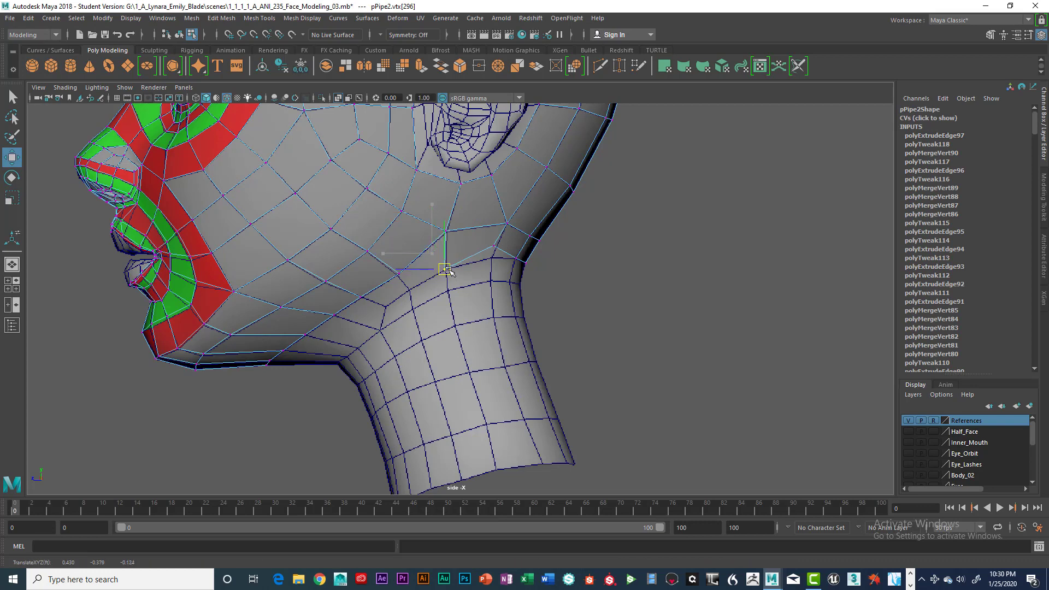
click(495, 246)
drag(494, 246, 493, 259)
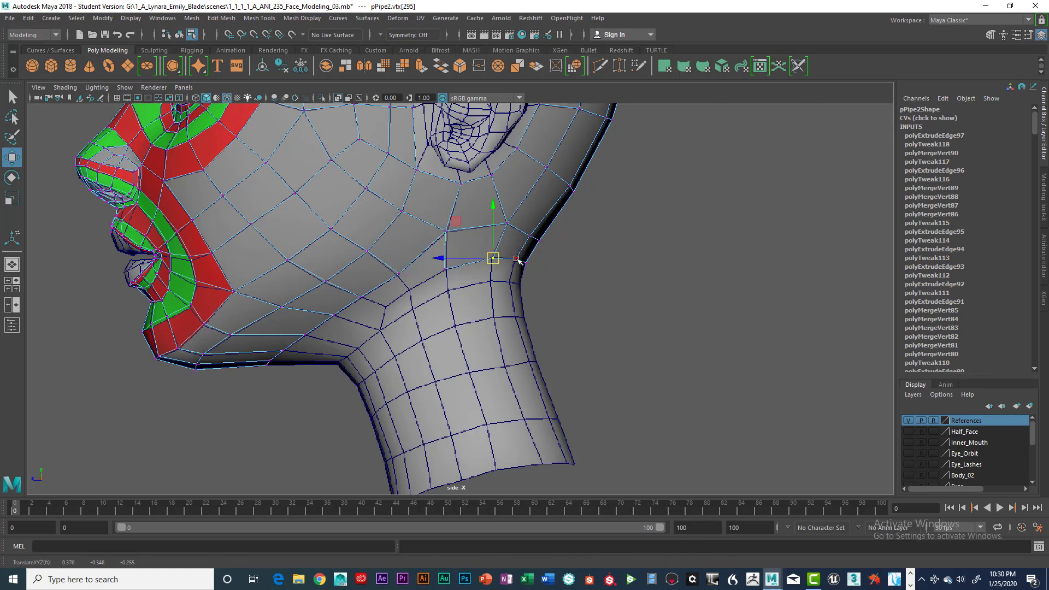
right_drag(522, 258, 509, 272)
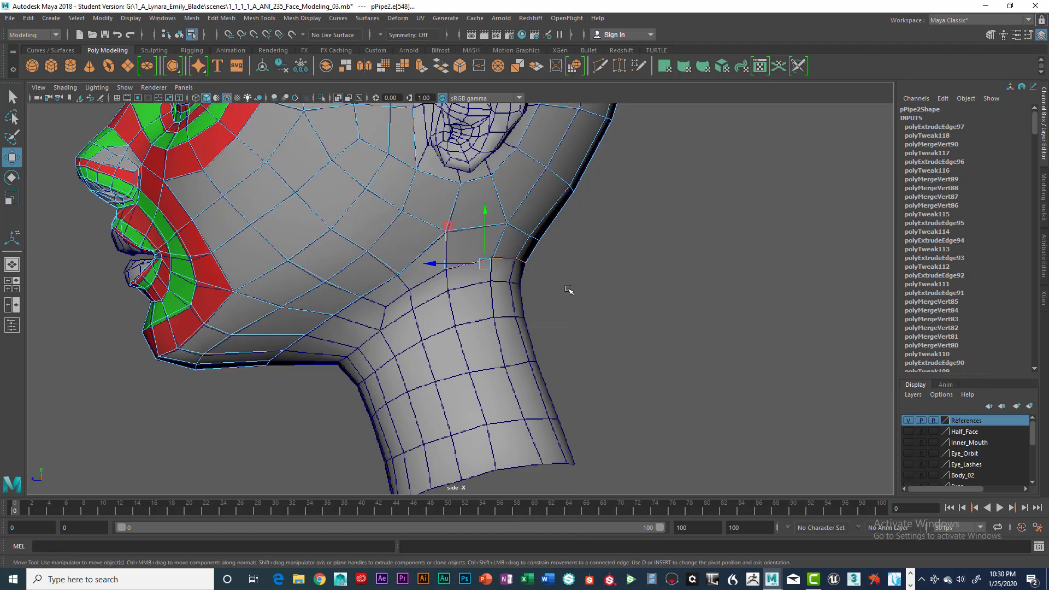
Extrude the strip's lower edges down to the second neck row and move the new vertices onto the reference intersections.
key(ctrl+e)
drag(487, 263, 481, 286)
right_drag(445, 271, 390, 264)
click(490, 282)
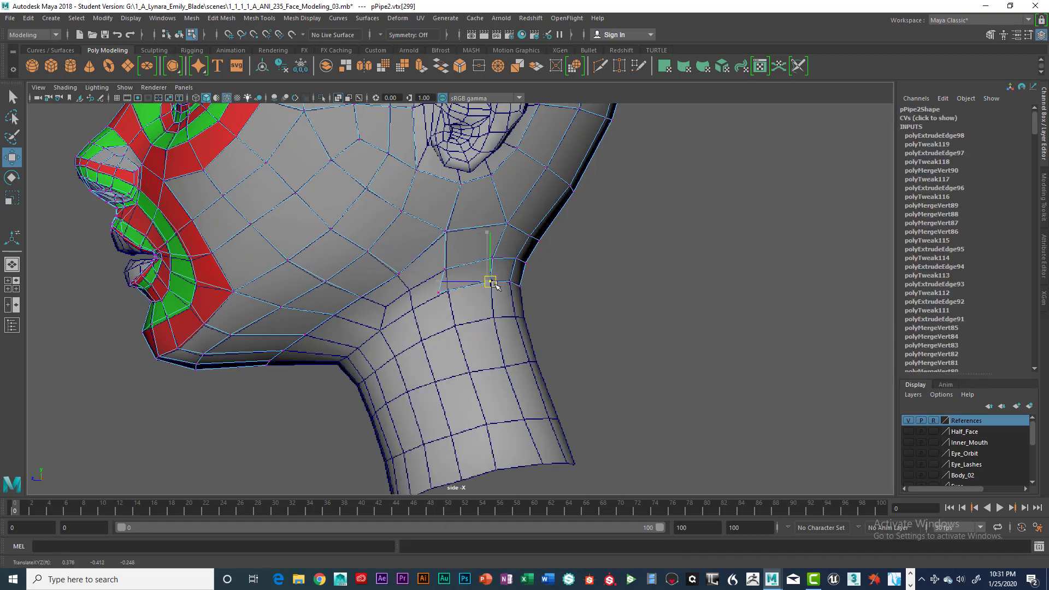
click(439, 288)
drag(440, 288, 449, 293)
Extrude the strip's lower edges twice more down the back of the neck, following the next two reference rows.
right_drag(490, 227, 484, 198)
click(493, 268)
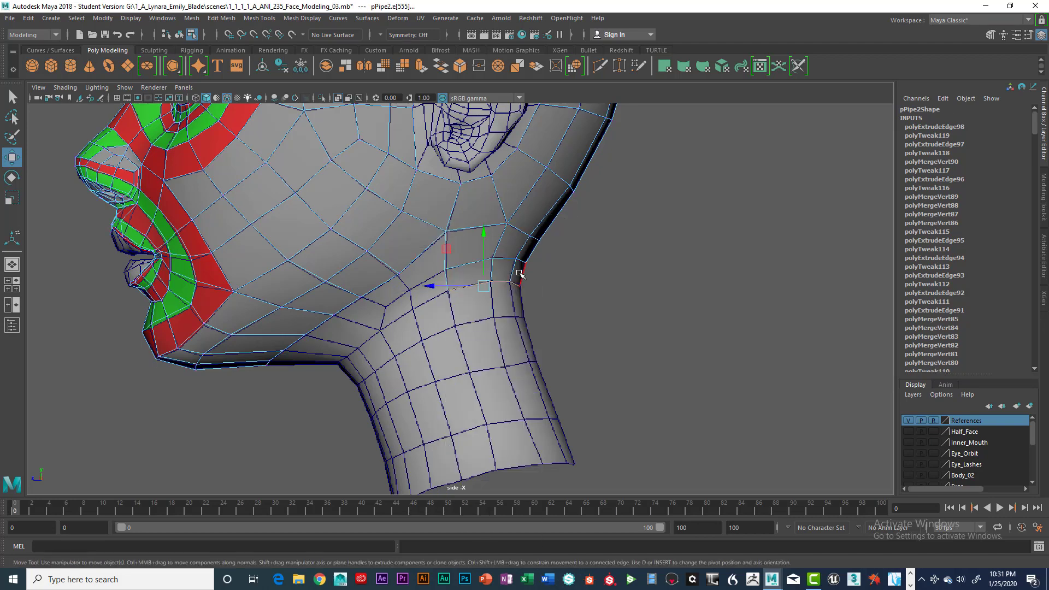
key(ctrl+e)
key(w)
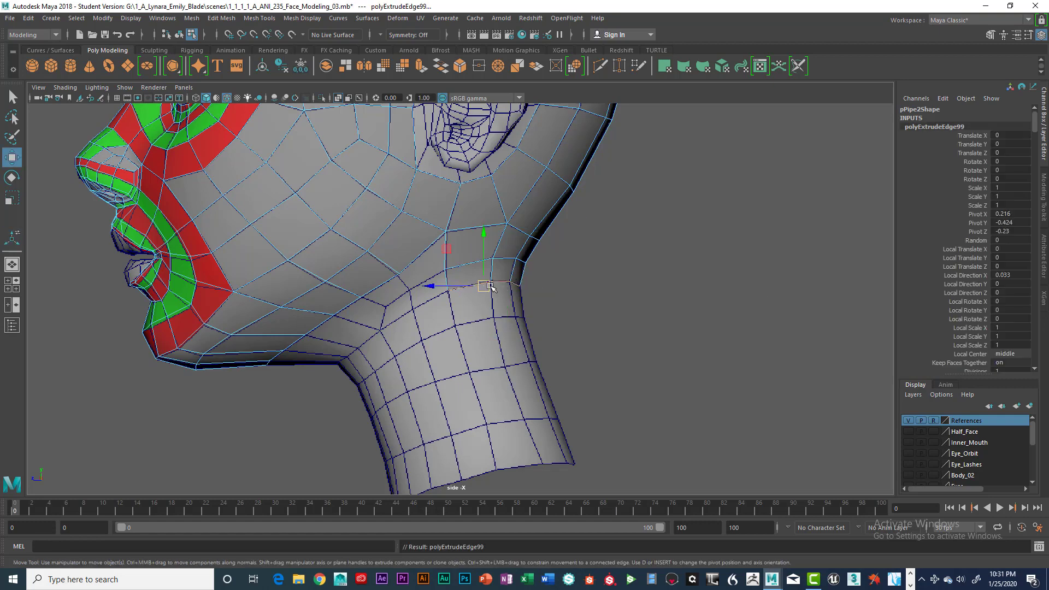
drag(490, 285, 498, 319)
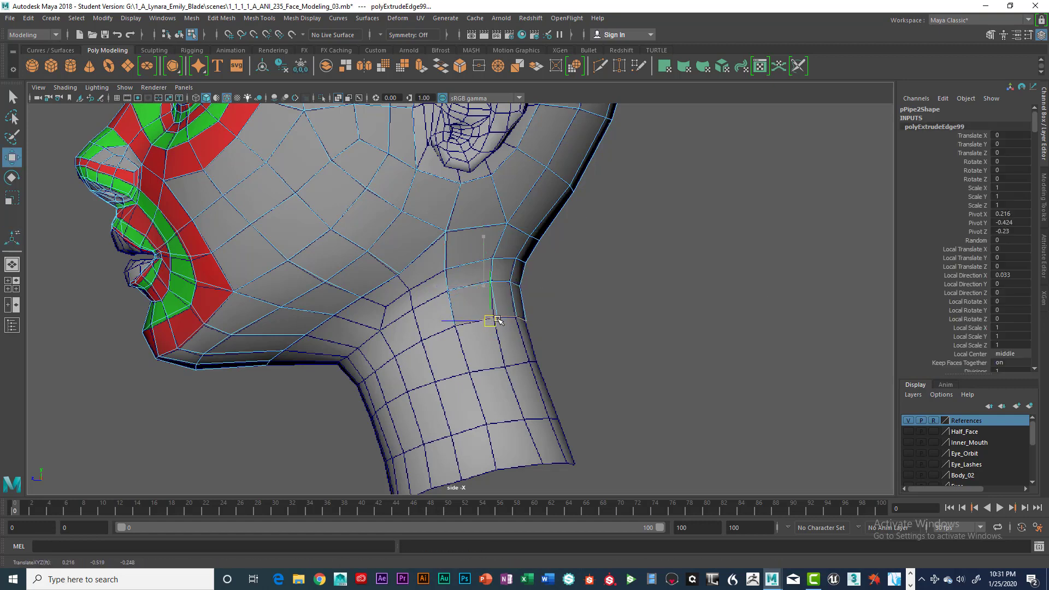
key(ctrl+e)
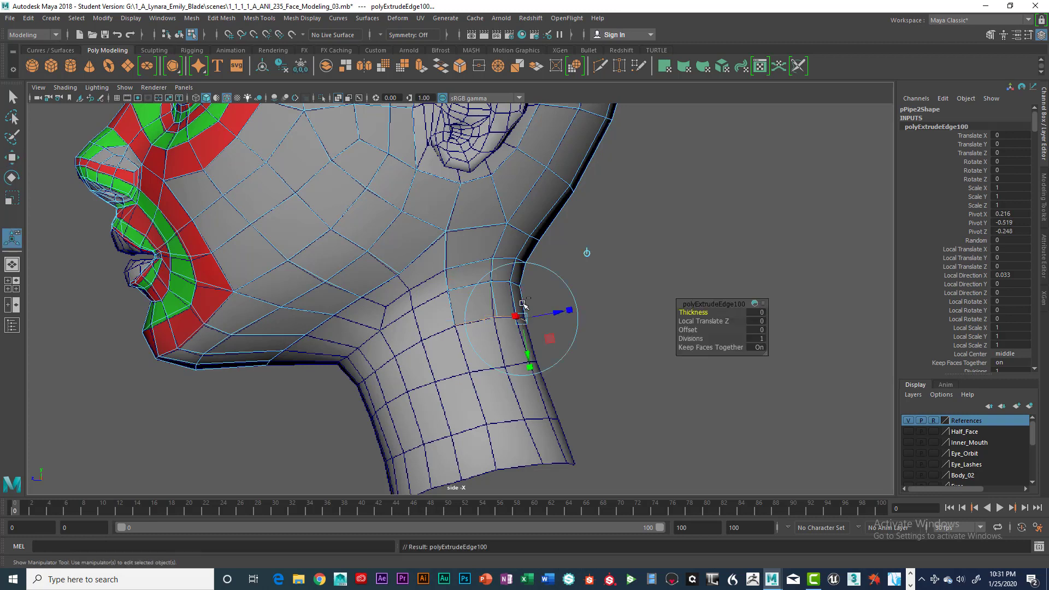
key(w)
drag(493, 320, 513, 366)
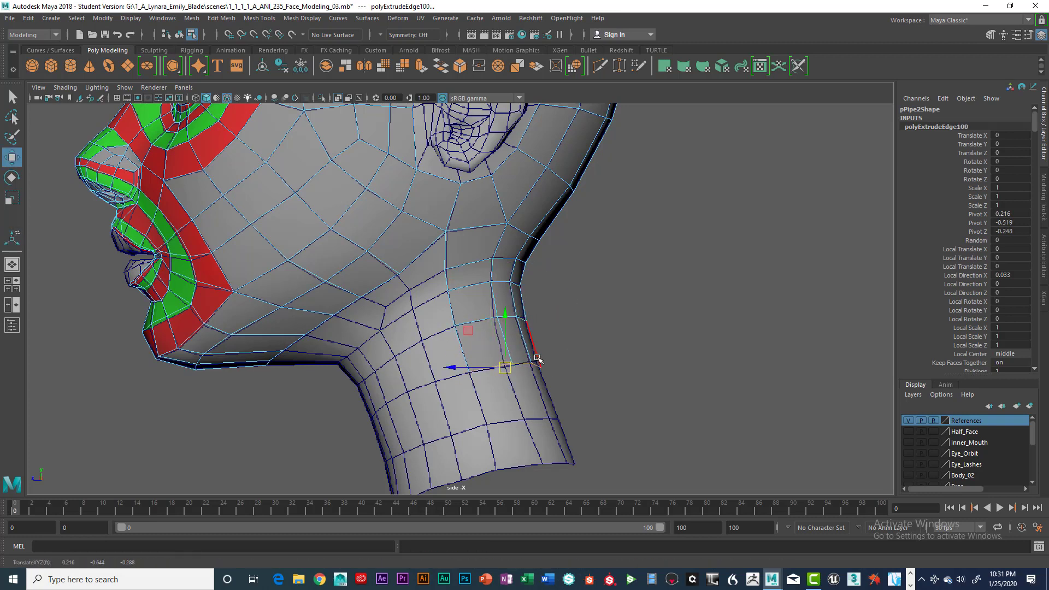
Adjust the middle and rear vertices of the two newest neck rows to match the reference grid.
right_drag(533, 269, 496, 264)
click(541, 367)
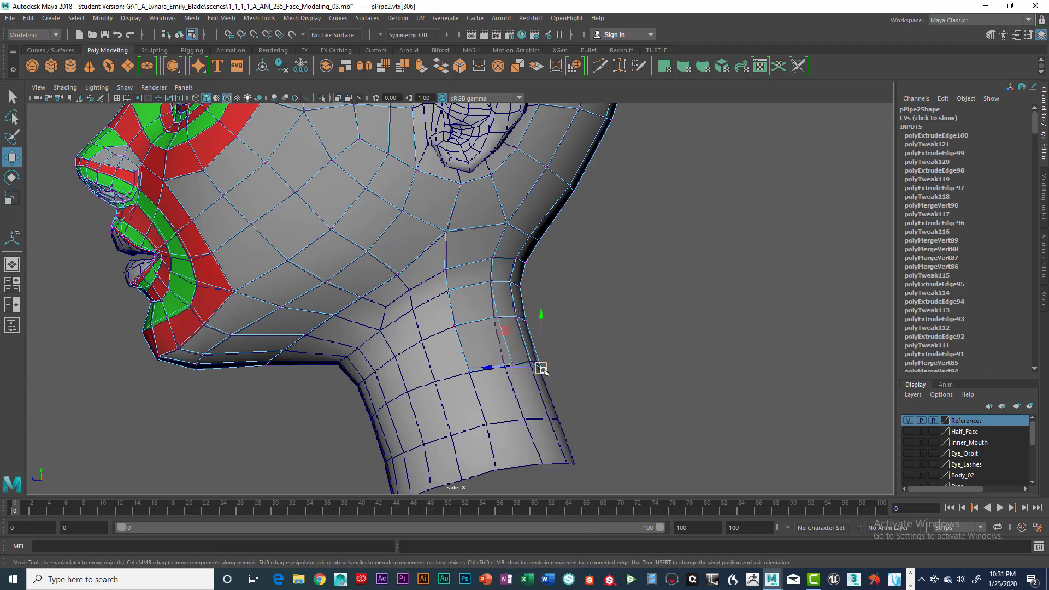
drag(542, 368, 504, 368)
click(512, 364)
click(498, 318)
drag(500, 320, 495, 322)
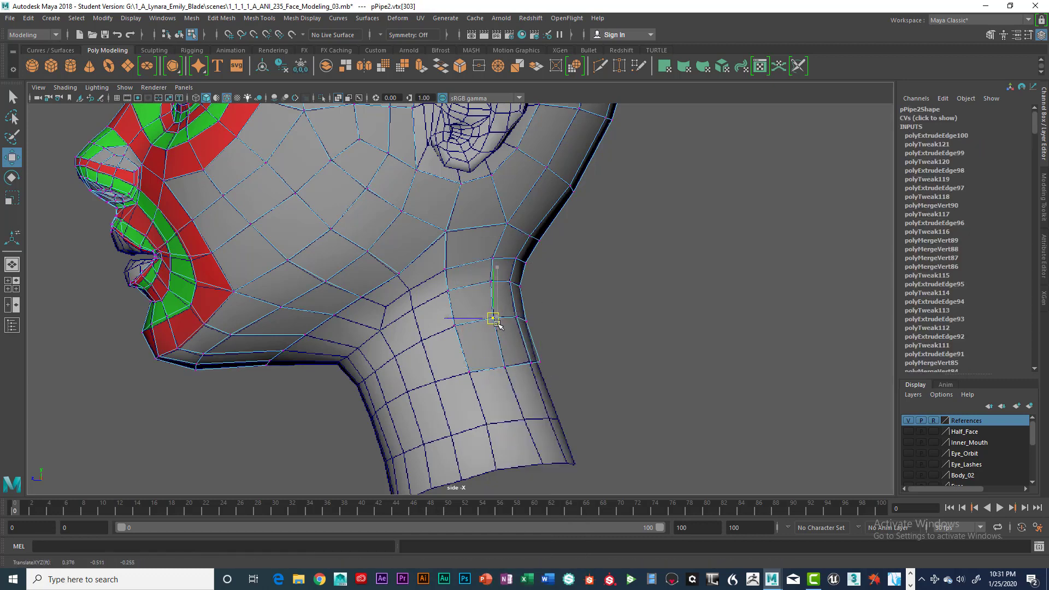
click(530, 362)
mouse_move(532, 361)
mouse_down()
mouse_move(540, 375)
mouse_move(535, 360)
mouse_up()
click(538, 362)
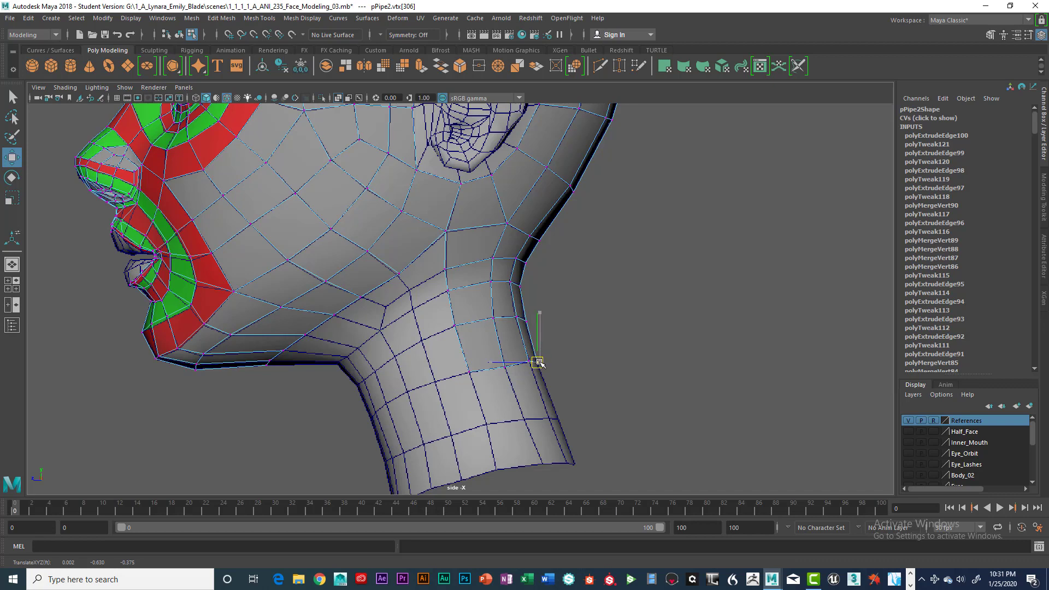
click(503, 367)
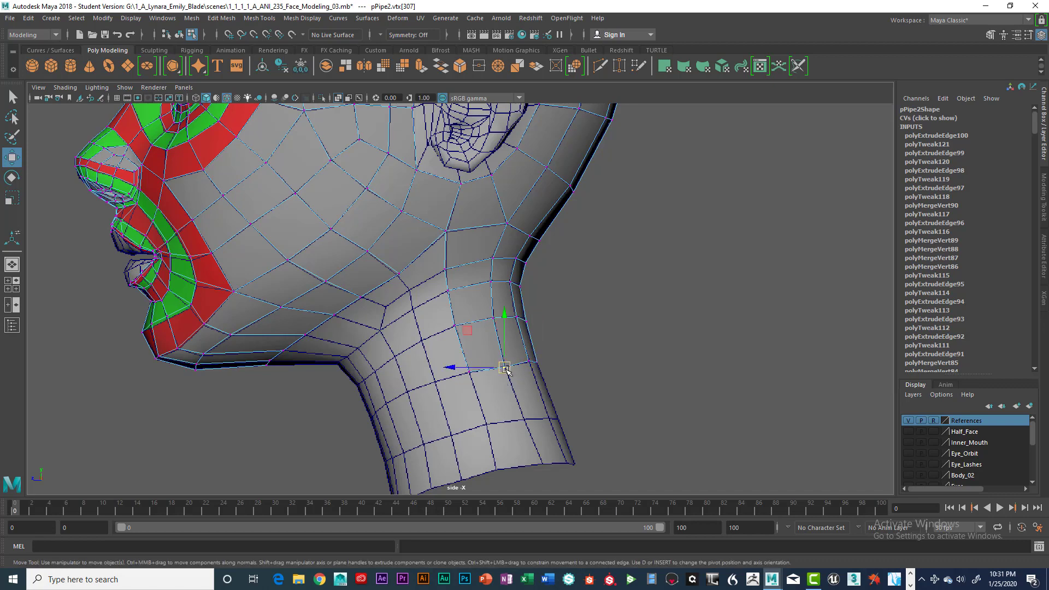
Extrude the neck strip's lowest edges to the row above the neck's base and align its vertices with the grid.
right_drag(473, 372, 473, 243)
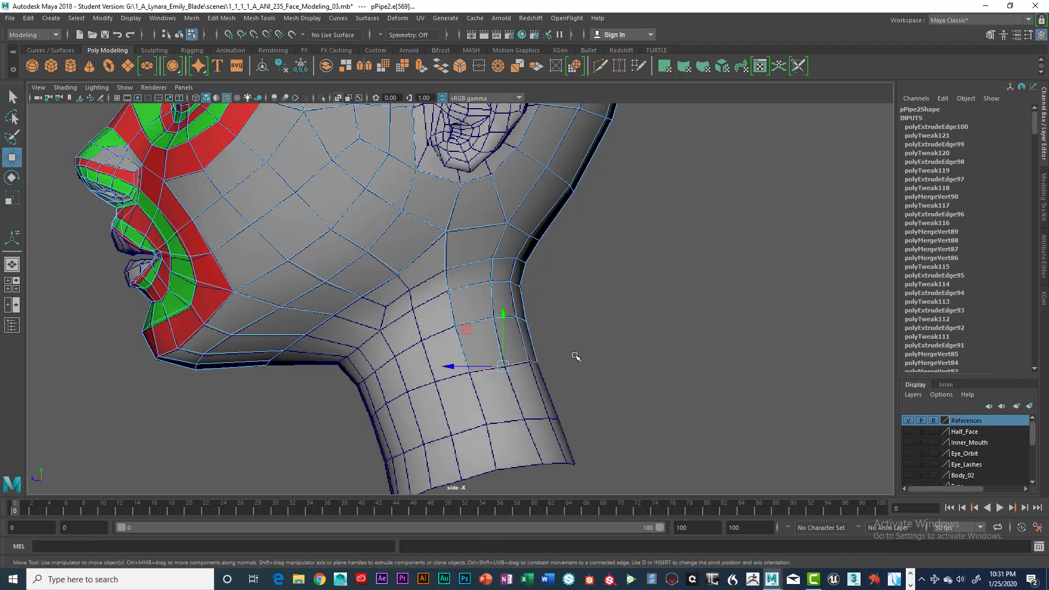
key(ctrl+e)
drag(503, 366, 526, 423)
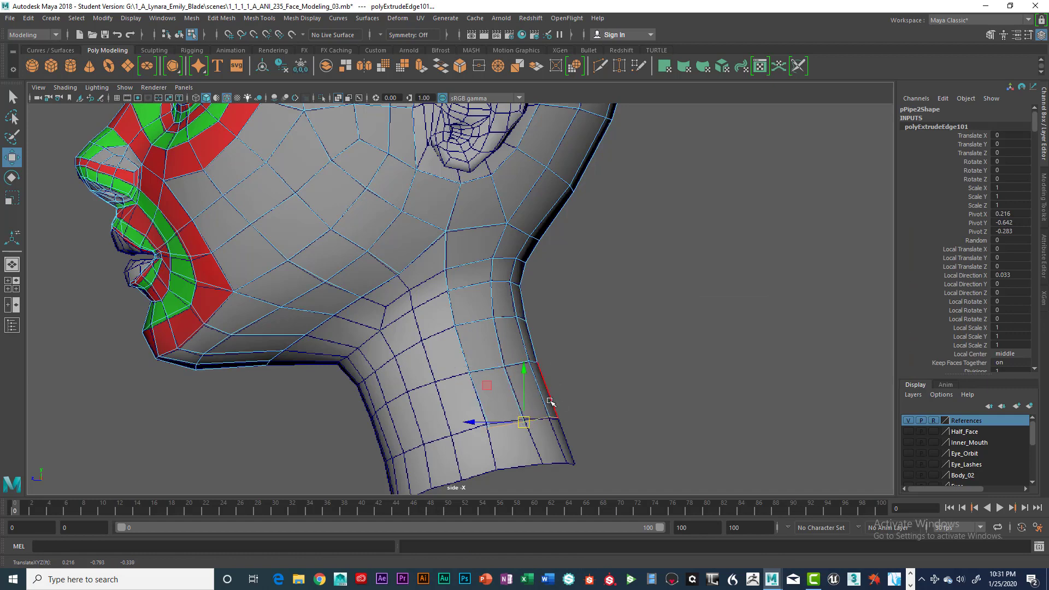
right_drag(540, 273, 498, 275)
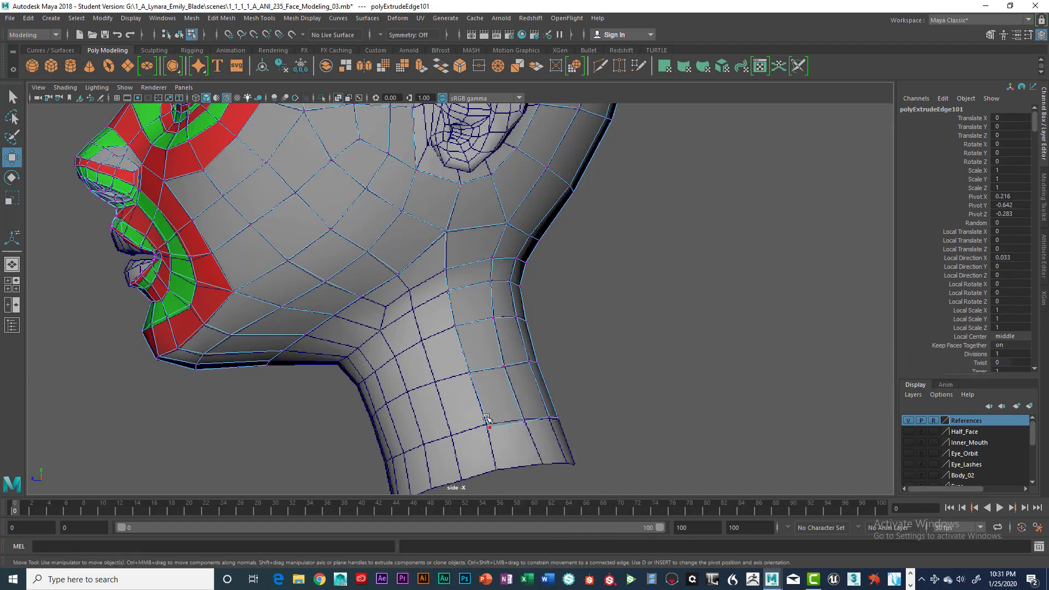
click(487, 423)
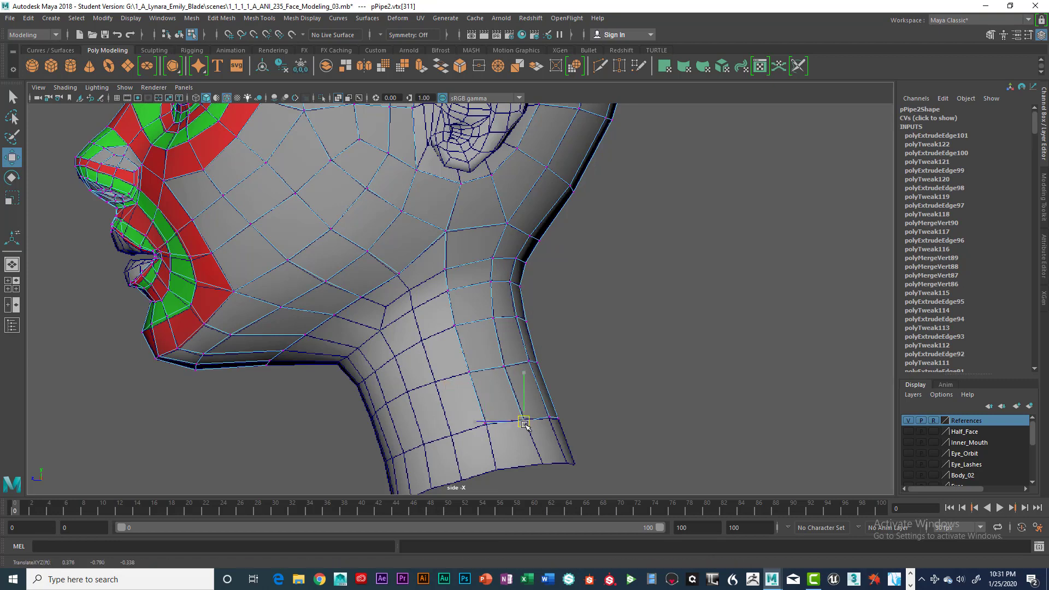
click(523, 419)
click(548, 415)
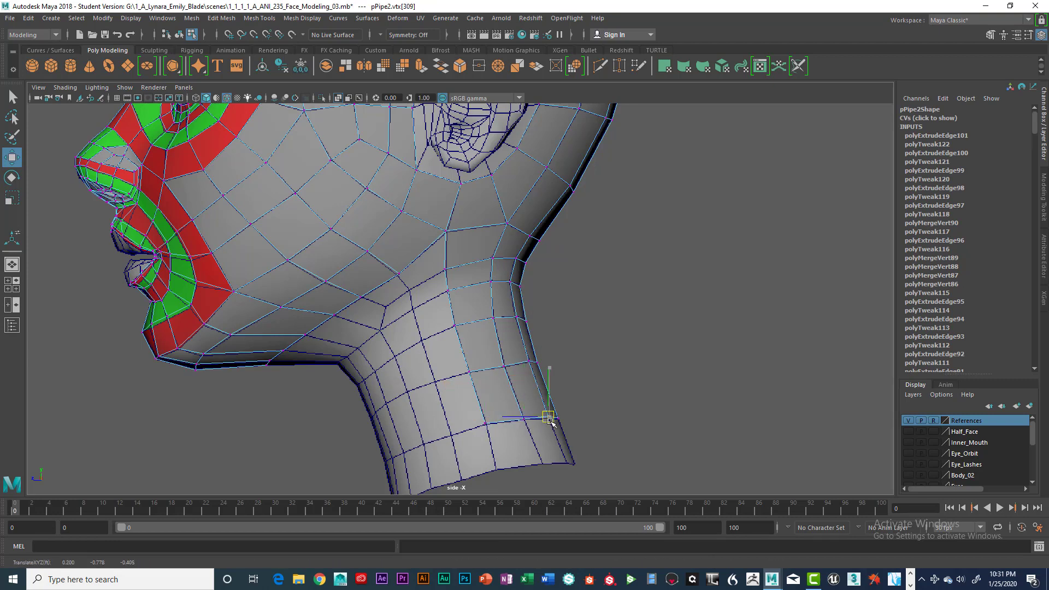
Extrude the rear neck strip's bottom edges down to the base of the reference neck.
right_drag(505, 264, 511, 240)
click(510, 431)
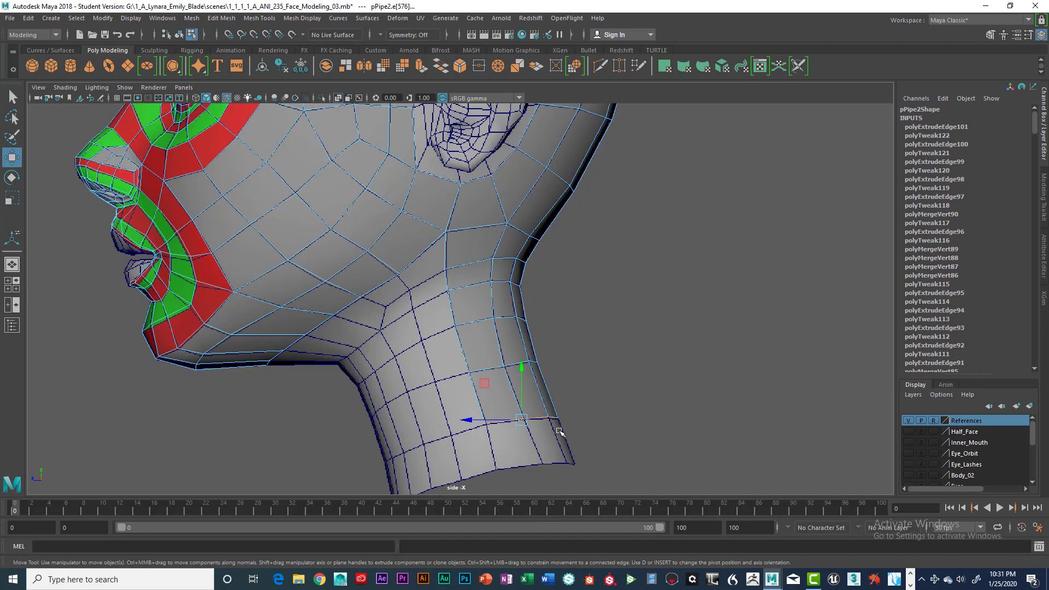
key(ctrl+e)
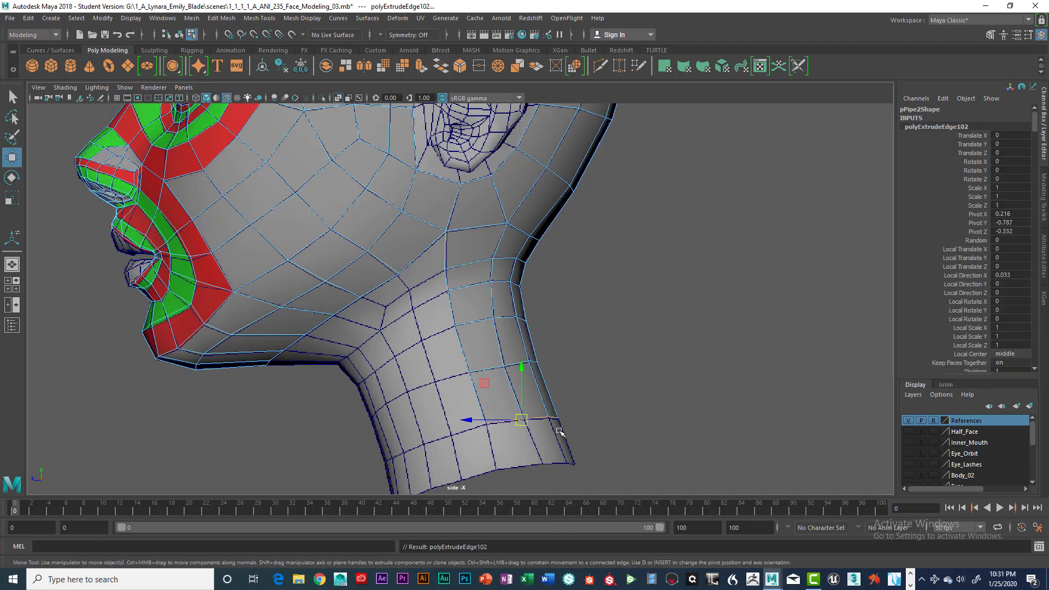
drag(527, 426, 535, 468)
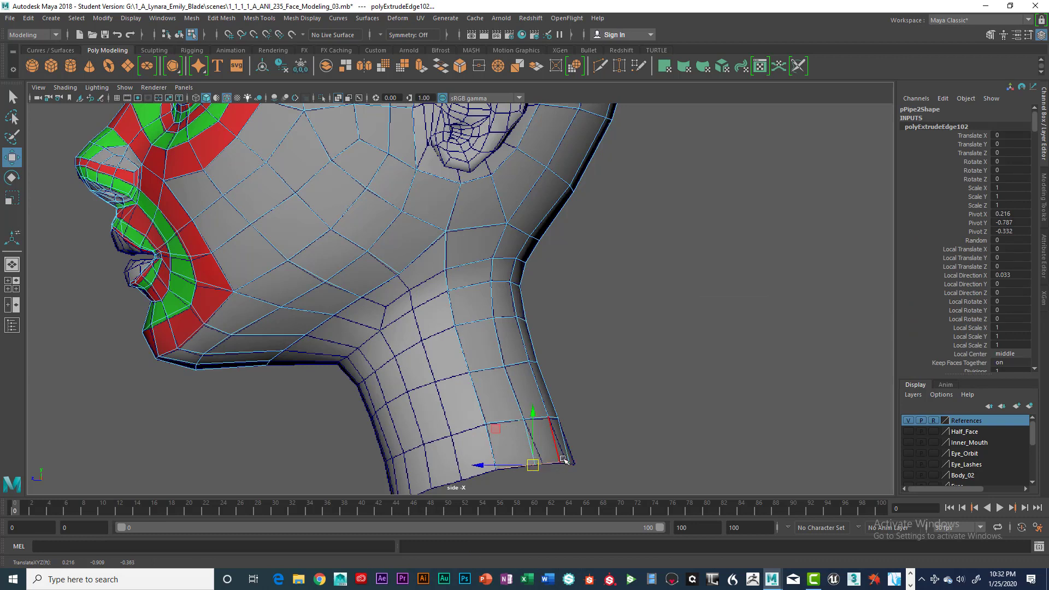
Align the bottom-row vertices of the rear neck strip with the base of the reference neck in the side view.
right_drag(563, 459, 522, 266)
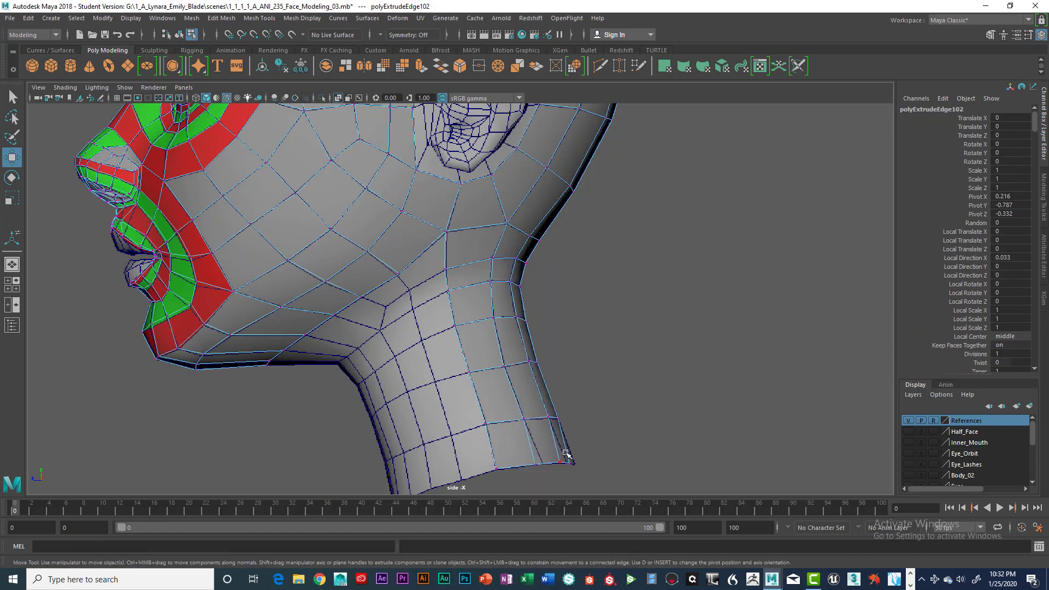
click(570, 462)
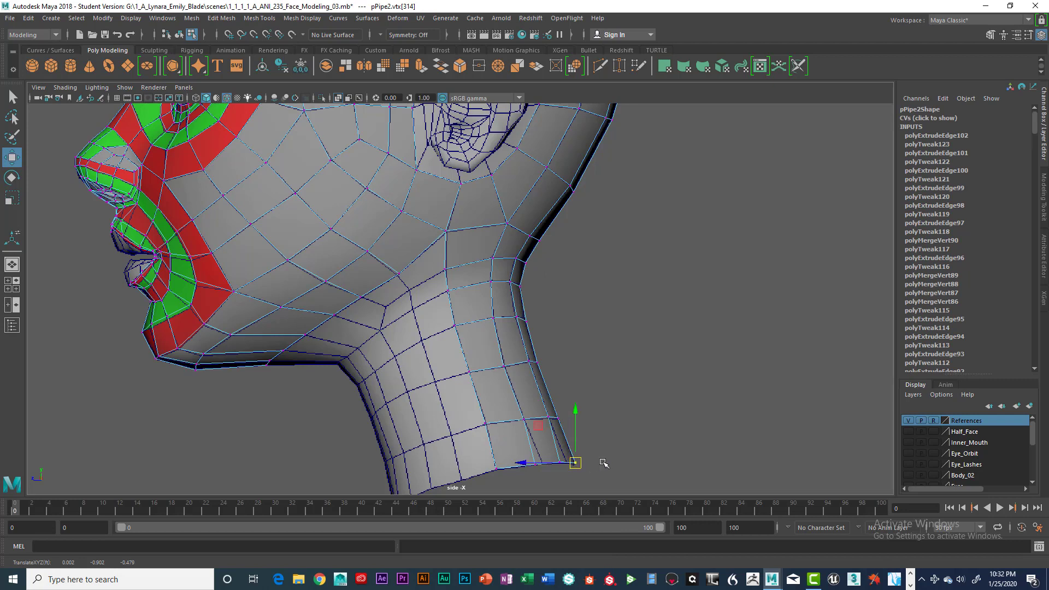
click(603, 464)
click(567, 462)
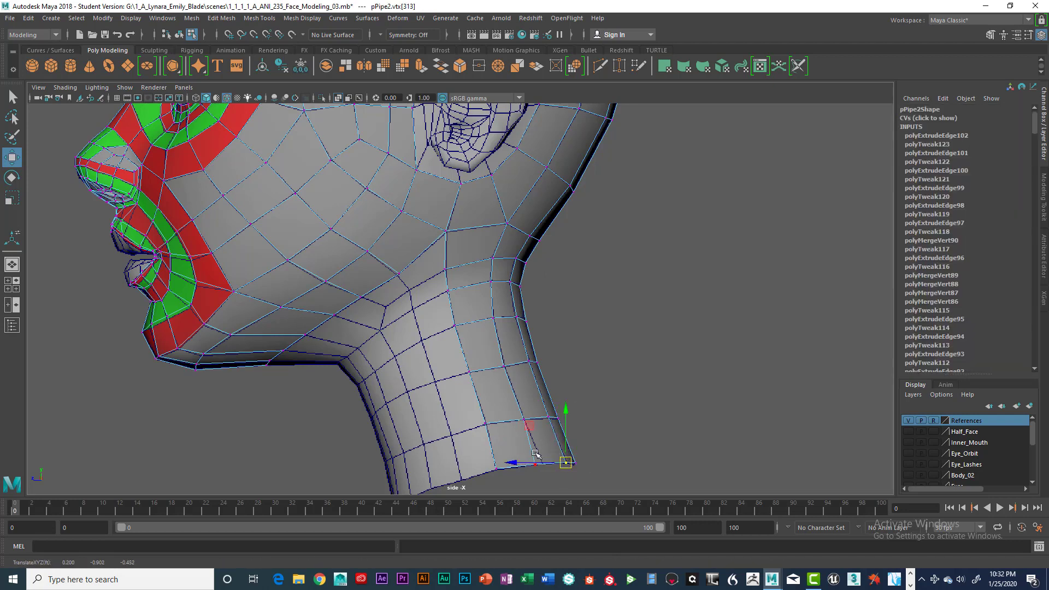
click(539, 463)
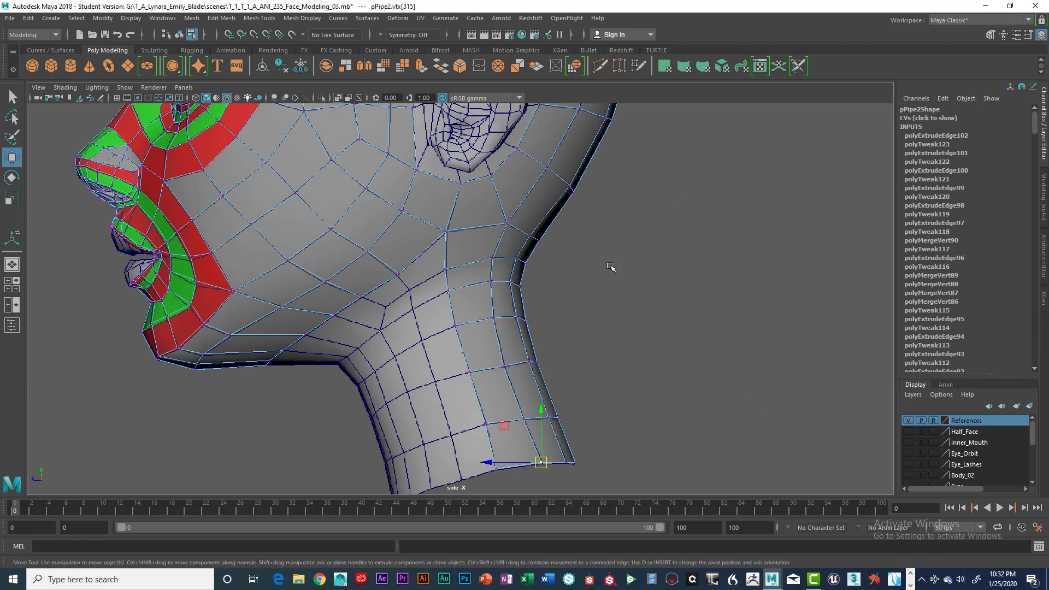
Switch to the perspective view and examine the extruded neck strip against the head and the reference neck from several angles.
key(space)
key(space)
alt+drag(658, 321, 617, 344)
key(super)
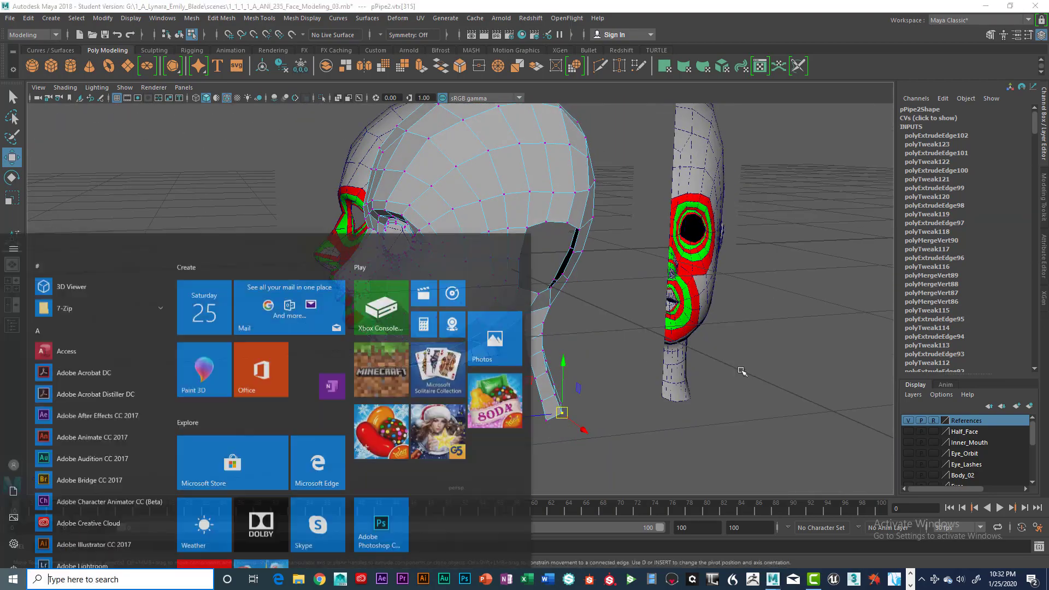
key(super)
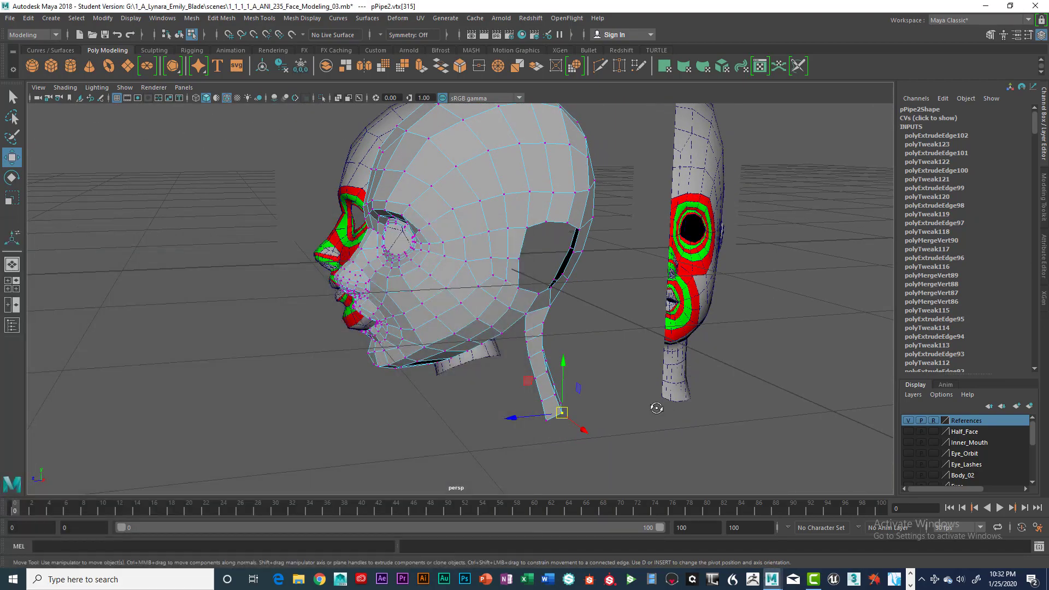
alt+drag(656, 408, 756, 426)
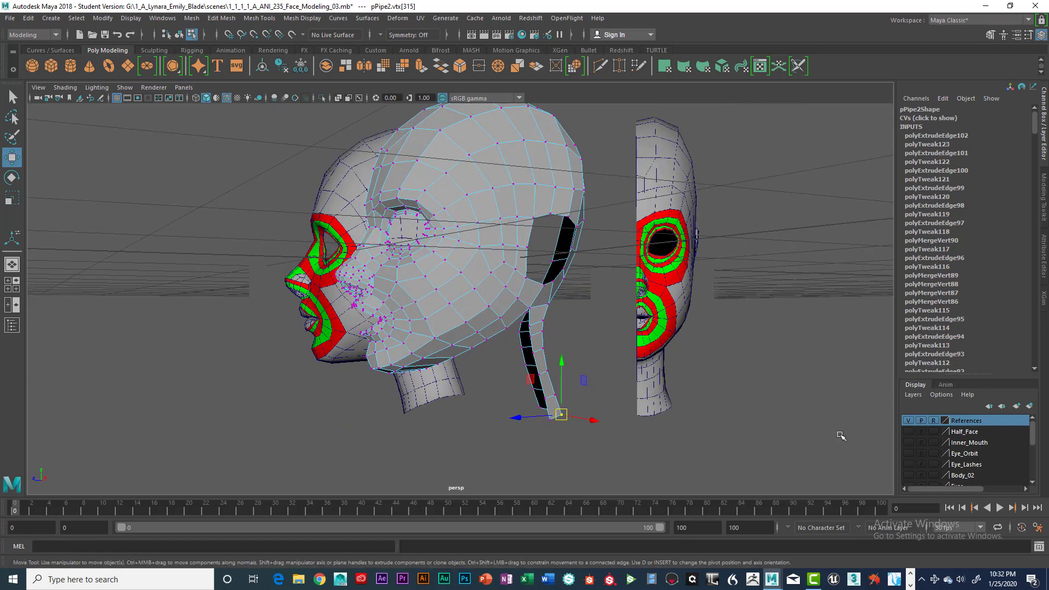